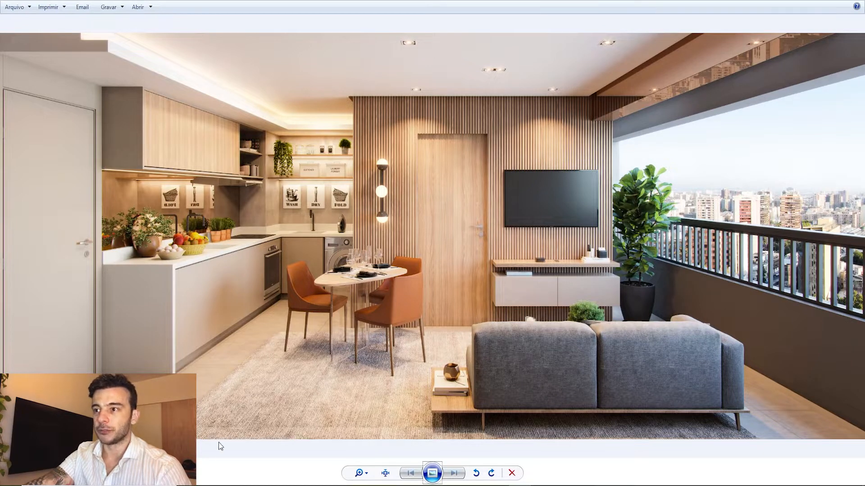
Step: Switch to 3ds Max and examine the fruit bowl and kitchen countertop up close in perspective, ending back in the camera view
{"action": "left_click", "coordinate": [234, 485]}
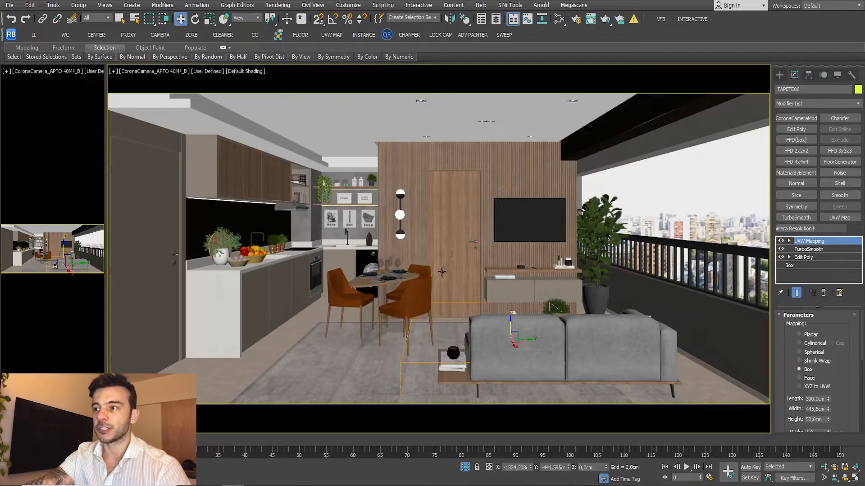
{"action": "left_click", "coordinate": [531, 277]}
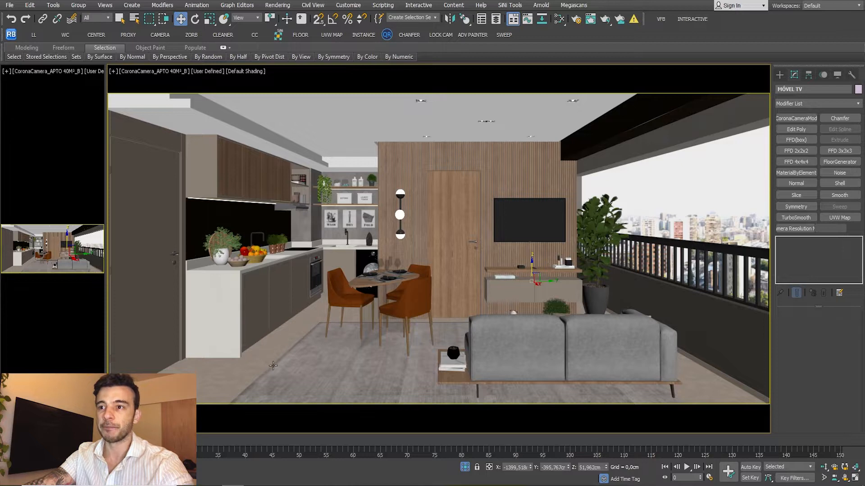
{"action": "left_click", "coordinate": [256, 255]}
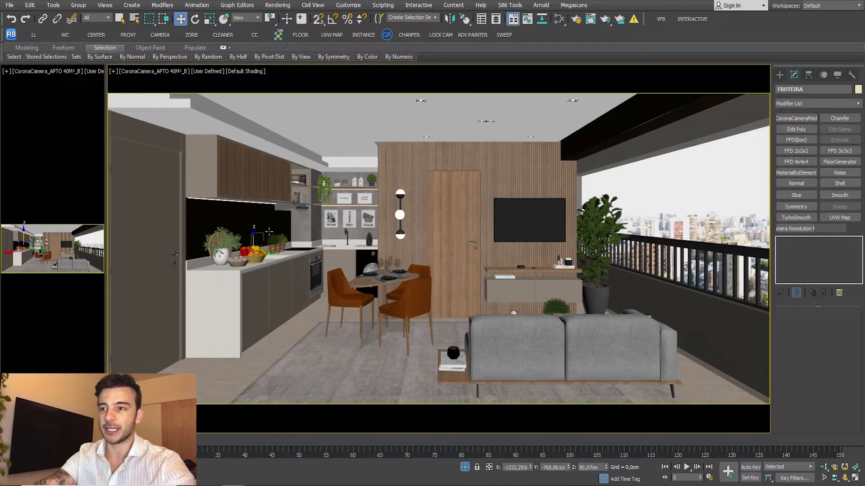
{"action": "key", "text": "p"}
{"action": "key", "text": "z"}
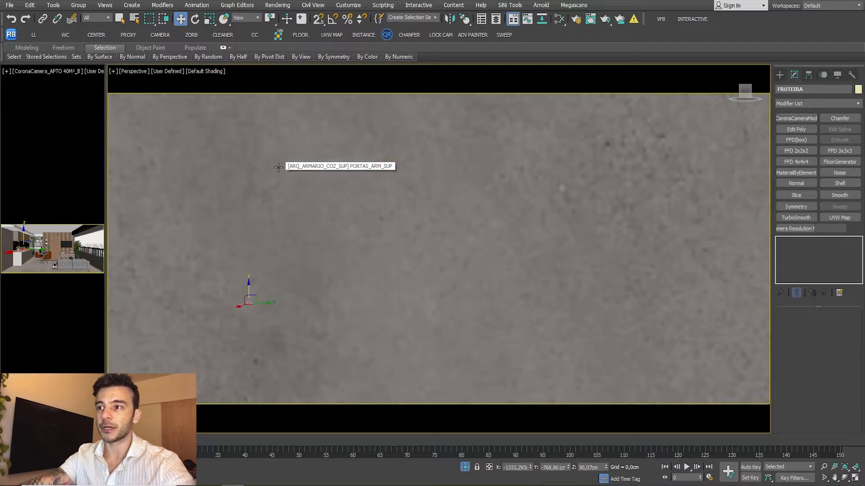
{"action": "scroll", "coordinate": [357, 217], "scroll_direction": "down", "scroll_amount": 6}
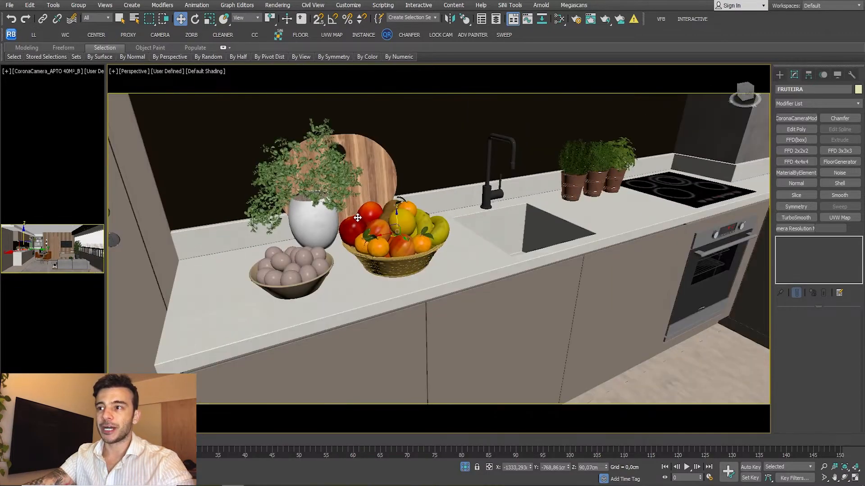
{"action": "middle_click_drag", "start_coordinate": [357, 217], "coordinate": [348, 236], "text": "alt"}
{"action": "left_click_drag", "start_coordinate": [348, 236], "coordinate": [384, 233], "text": "alt"}
{"action": "middle_click_drag", "start_coordinate": [384, 234], "coordinate": [429, 226], "text": "alt"}
{"action": "key", "text": "c"}
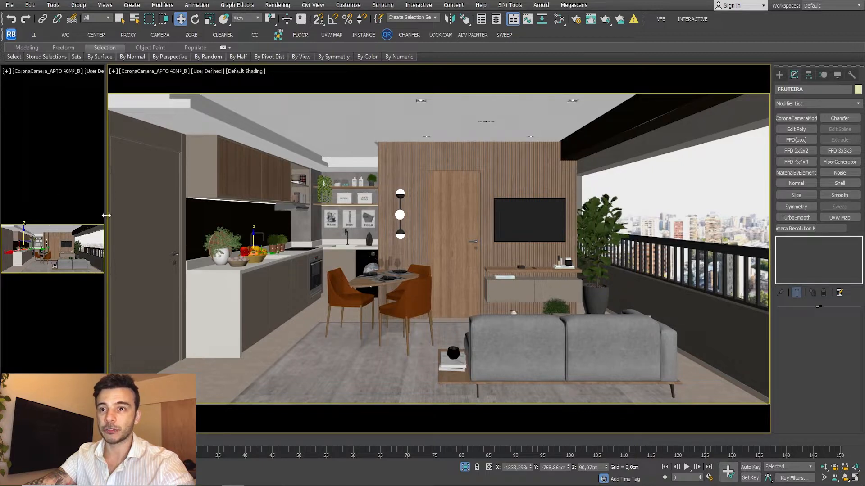
Step: Widen the small secondary viewport and lock the render view to CoronaCamera_APTO 40M²_B in Render Setup, keeping the main viewport uncovered
{"action": "left_click_drag", "start_coordinate": [105, 216], "coordinate": [128, 216]}
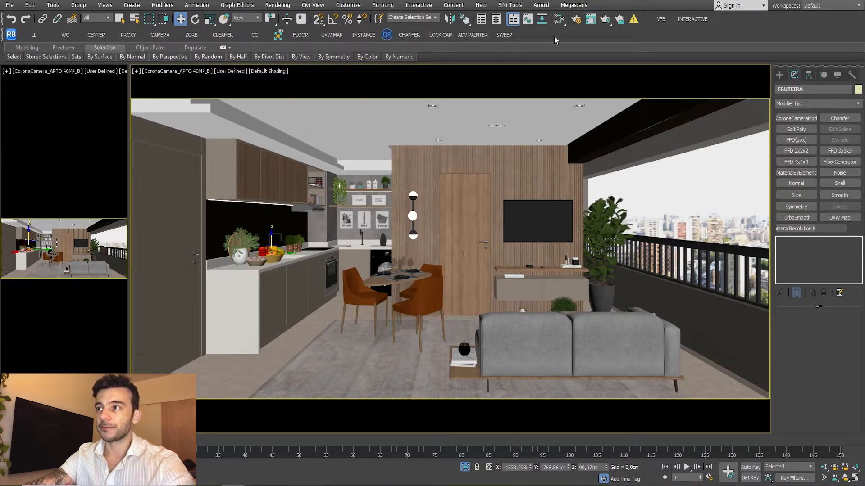
{"action": "left_click", "coordinate": [576, 19]}
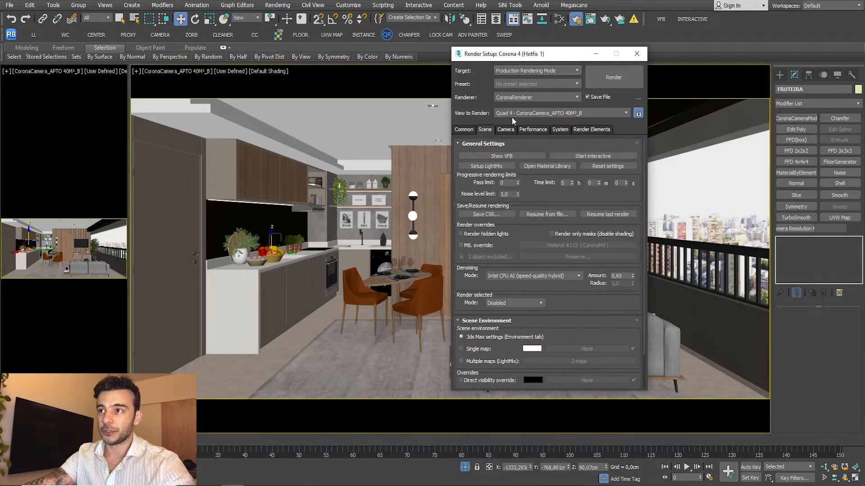
{"action": "left_click_drag", "start_coordinate": [509, 55], "coordinate": [336, 50]}
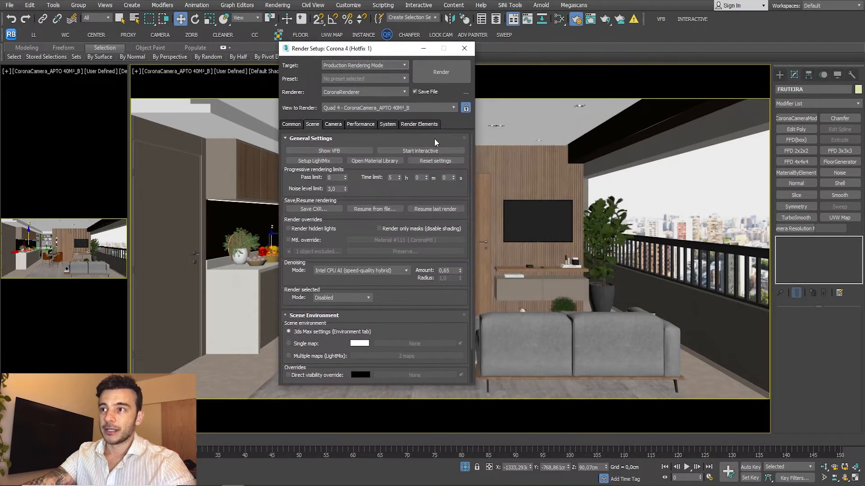
{"action": "left_click", "coordinate": [466, 109]}
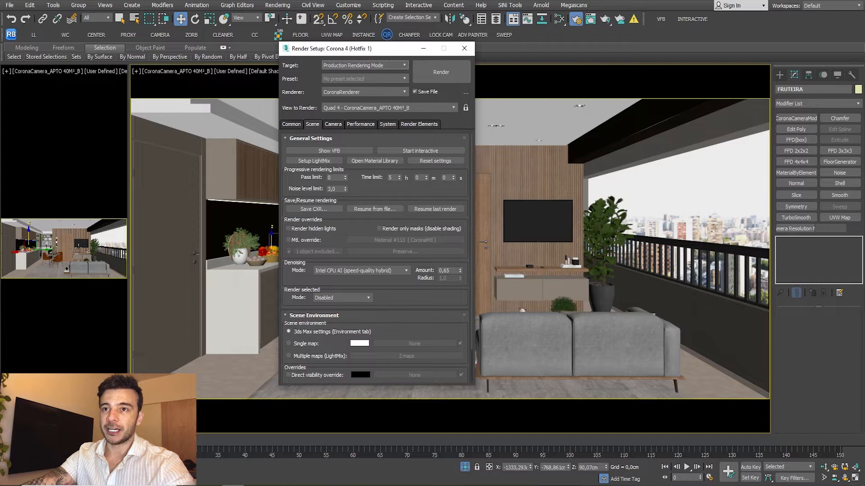
{"action": "left_click", "coordinate": [80, 247]}
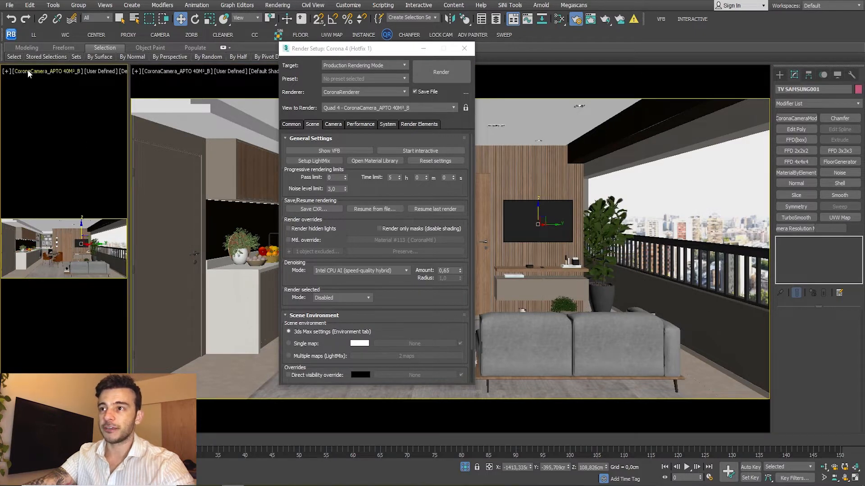
{"action": "left_click", "coordinate": [467, 109]}
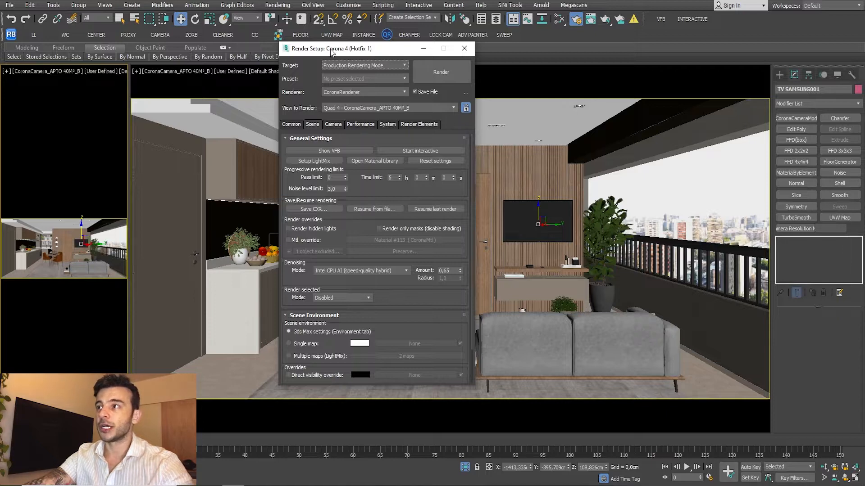
{"action": "left_click_drag", "start_coordinate": [334, 48], "coordinate": [565, 54]}
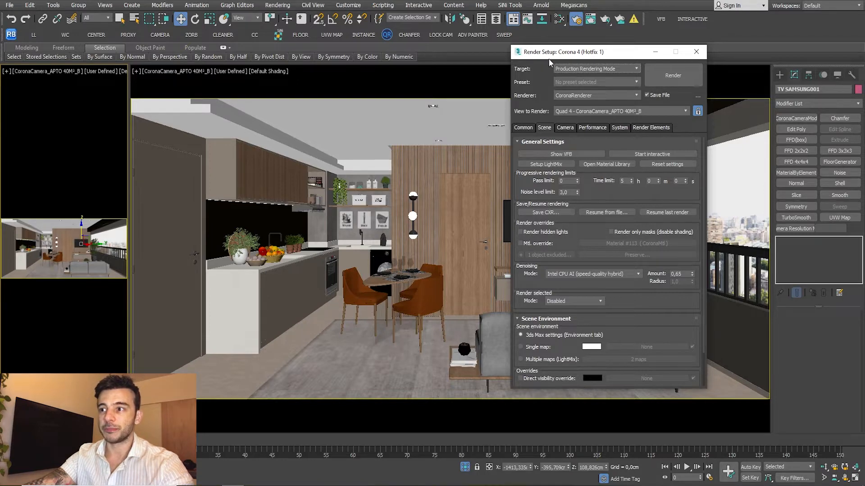
{"action": "left_click_drag", "start_coordinate": [548, 58], "coordinate": [864, 56]}
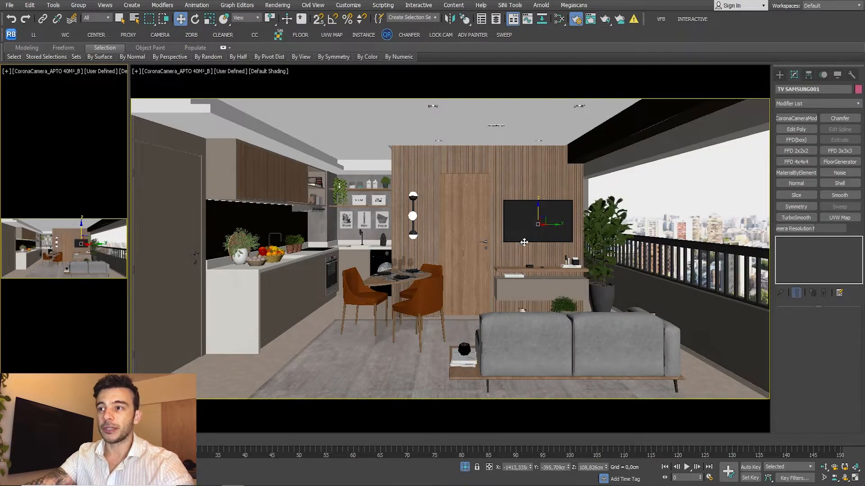
Step: Examine the laundry wall pictures and shelves up close in perspective, then restore the camera view
{"action": "left_click", "coordinate": [518, 263]}
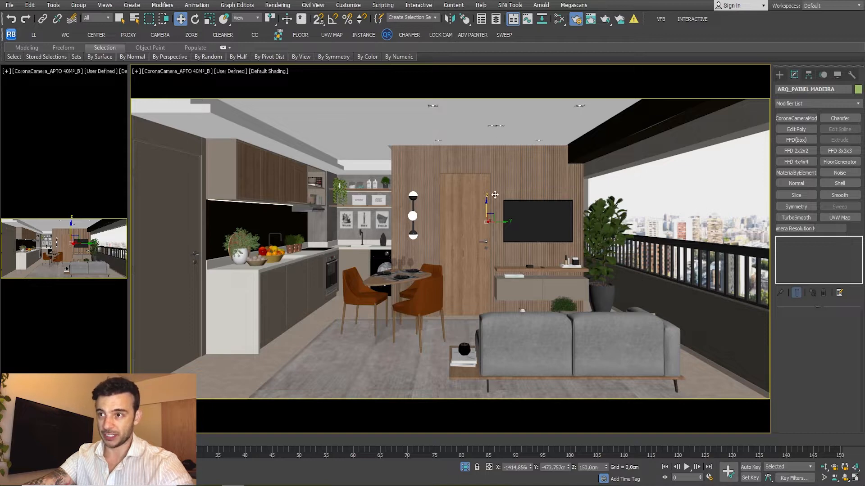
{"action": "left_click", "coordinate": [372, 213]}
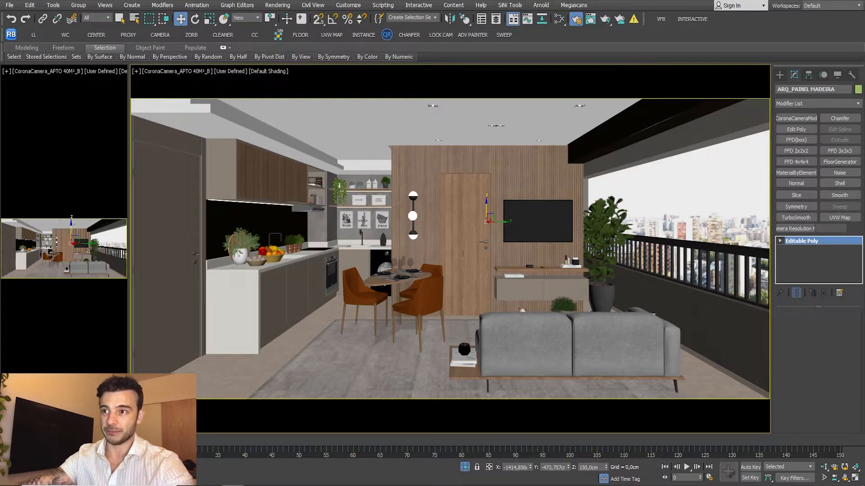
{"action": "key", "text": "p"}
{"action": "key", "text": "z"}
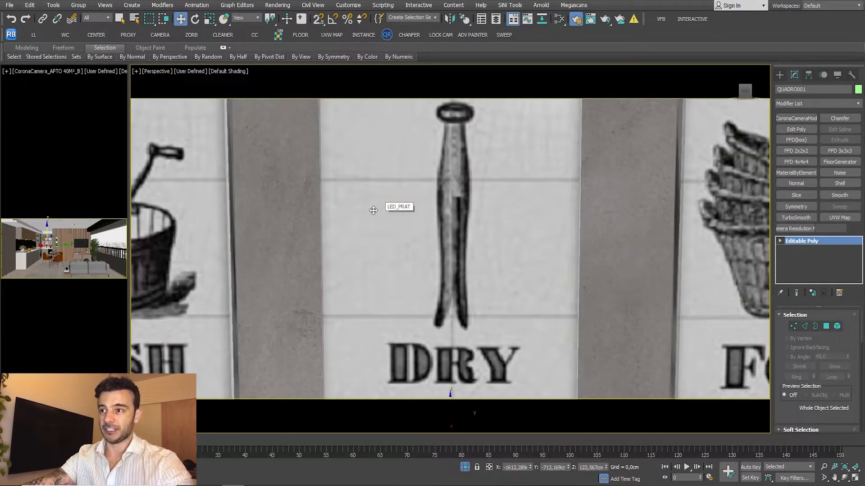
{"action": "scroll", "coordinate": [362, 241], "scroll_direction": "down", "scroll_amount": 5}
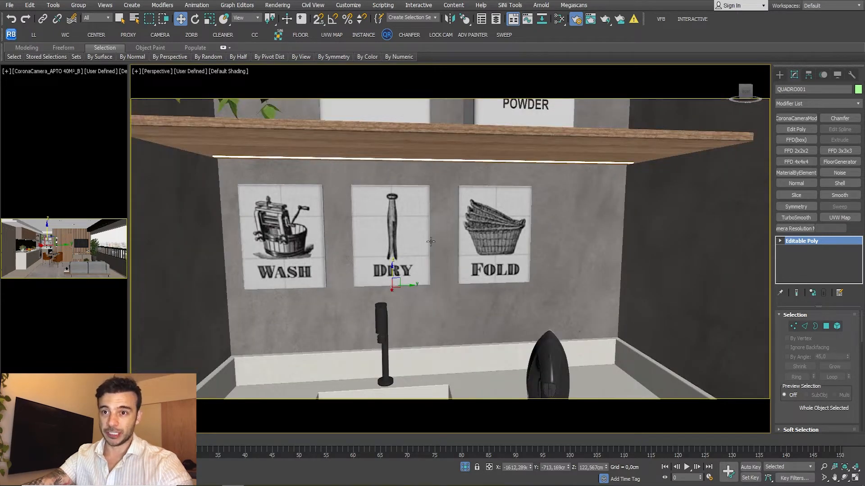
{"action": "middle_click_drag", "start_coordinate": [381, 247], "coordinate": [410, 343]}
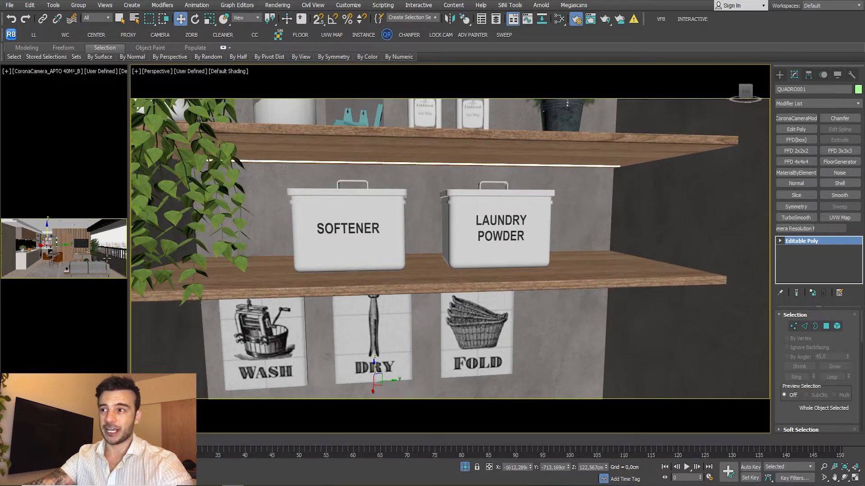
{"action": "scroll", "coordinate": [394, 212], "scroll_direction": "down", "scroll_amount": 3}
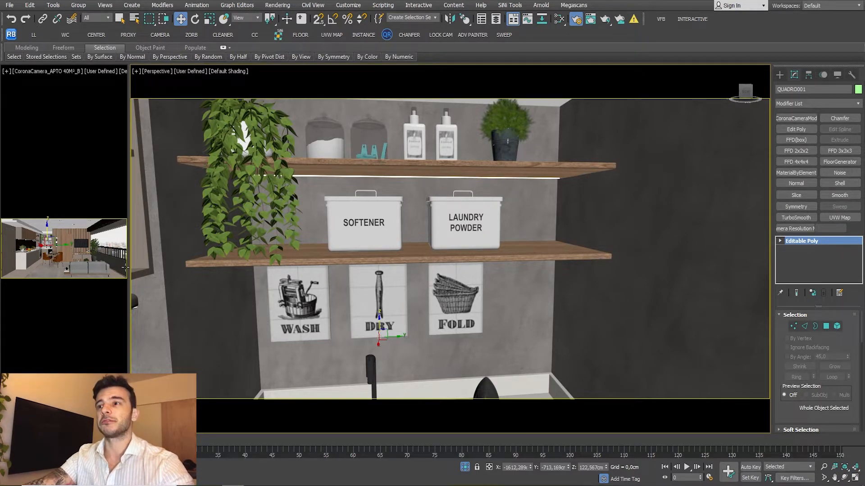
{"action": "key", "text": "z"}
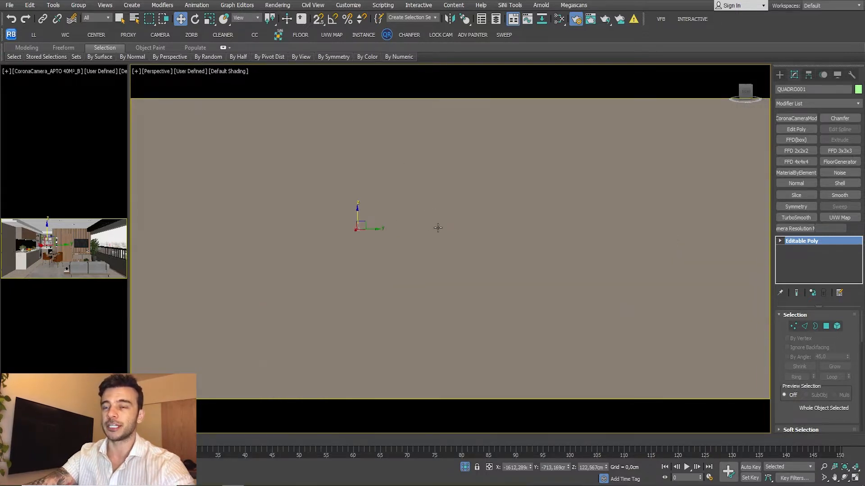
{"action": "key", "text": "c"}
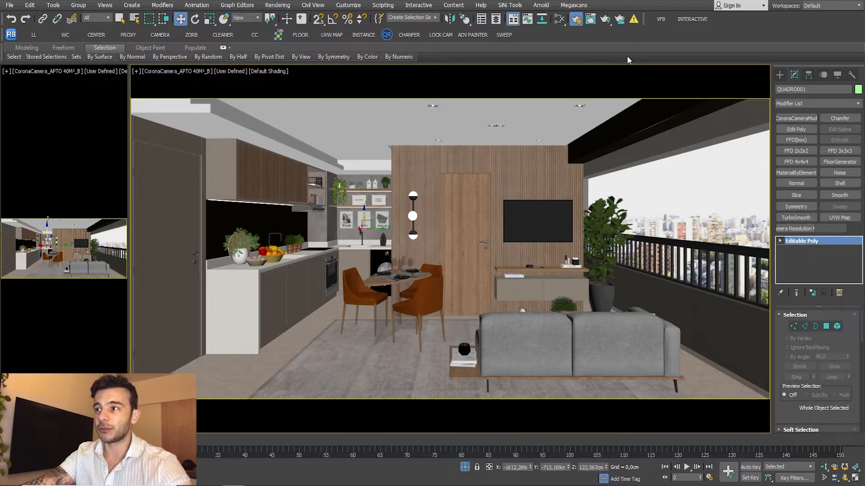
Step: Open the Corona frame buffer and place its window outside the main screen
{"action": "left_click", "coordinate": [665, 20]}
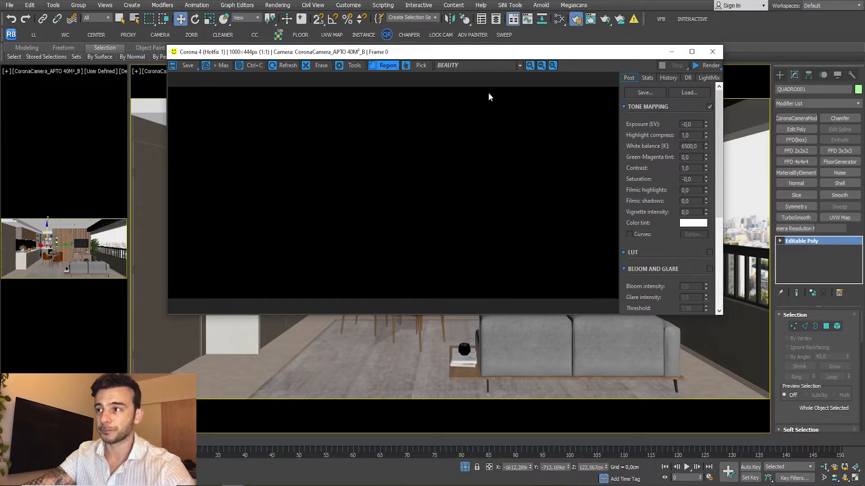
{"action": "left_click_drag", "start_coordinate": [470, 57], "coordinate": [435, 104]}
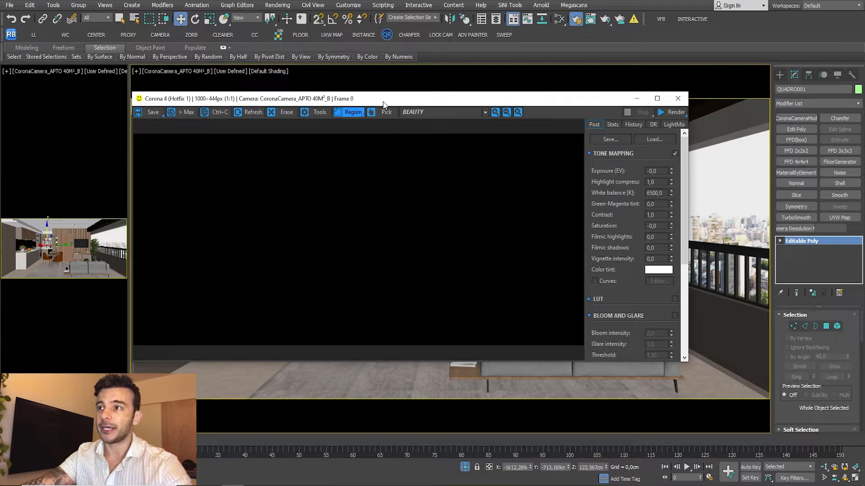
{"action": "left_click_drag", "start_coordinate": [369, 100], "coordinate": [864, 139]}
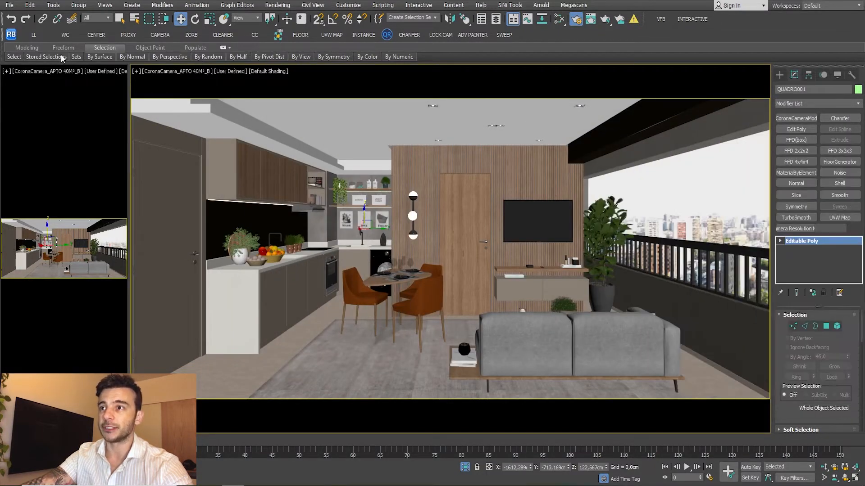
Step: Review all scene lights in the light lister, then show and hide the light objects in the viewports
{"action": "left_click", "coordinate": [34, 35]}
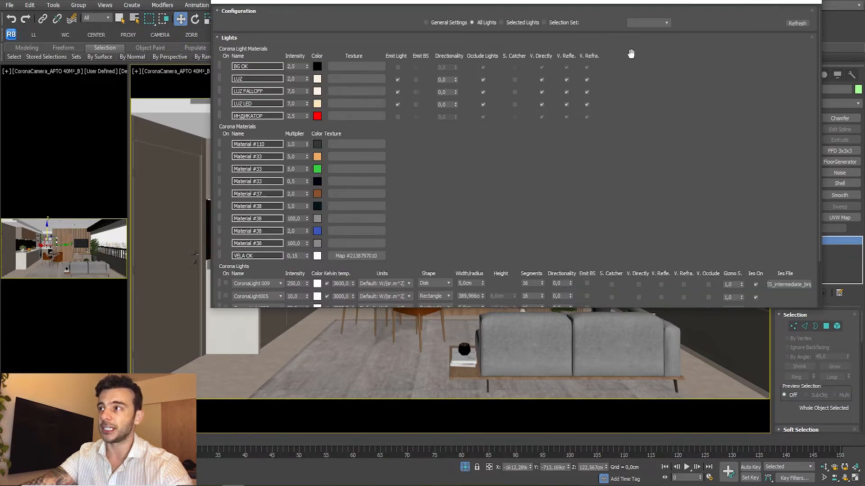
{"action": "scroll", "coordinate": [630, 53], "scroll_direction": "down", "scroll_amount": 1}
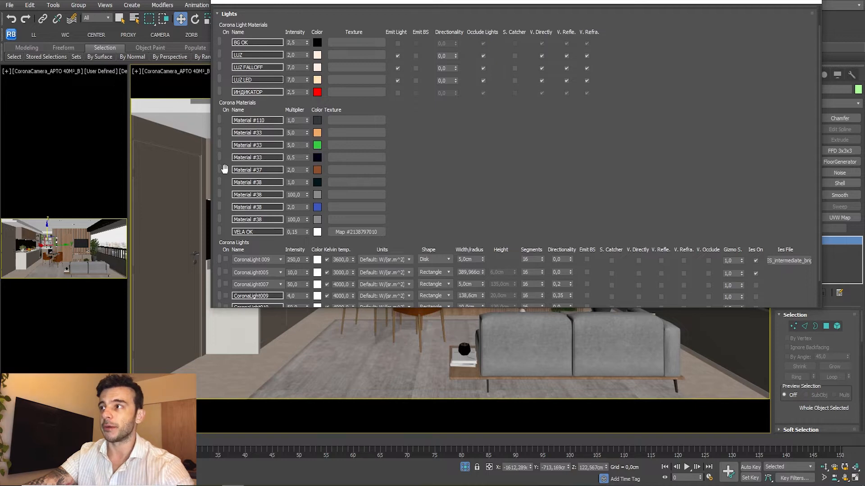
{"action": "left_click", "coordinate": [816, 2]}
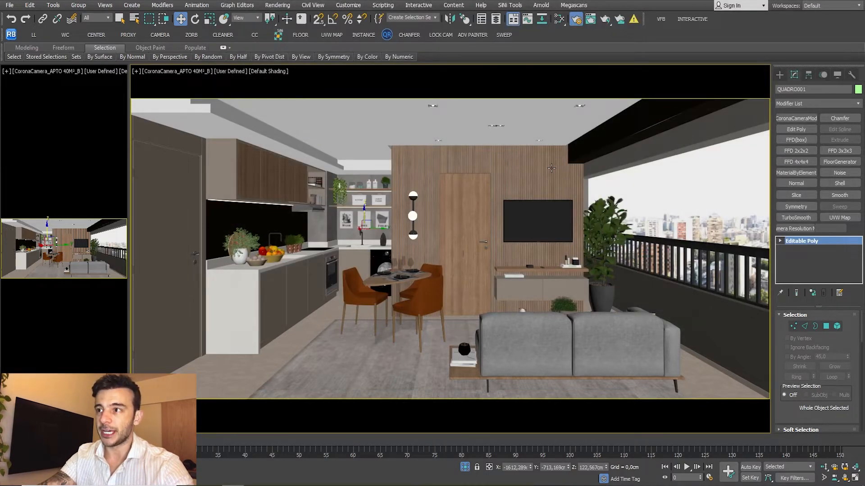
{"action": "key", "text": "shift+l"}
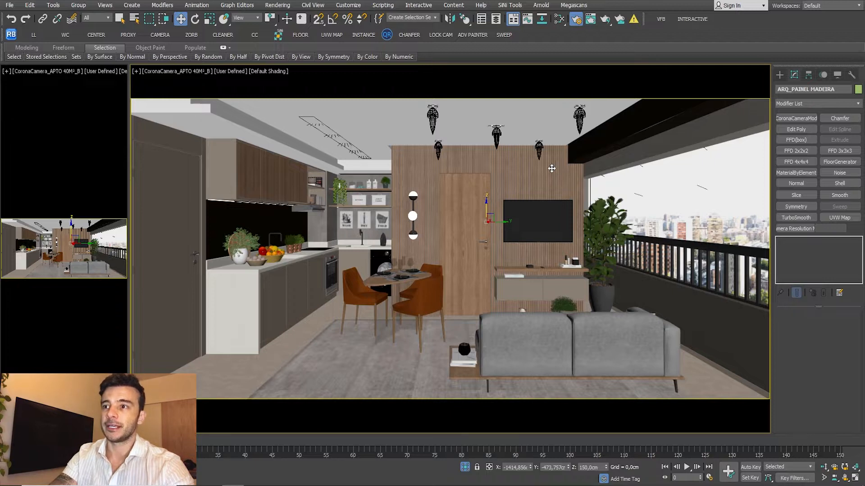
{"action": "key", "text": "shift+l"}
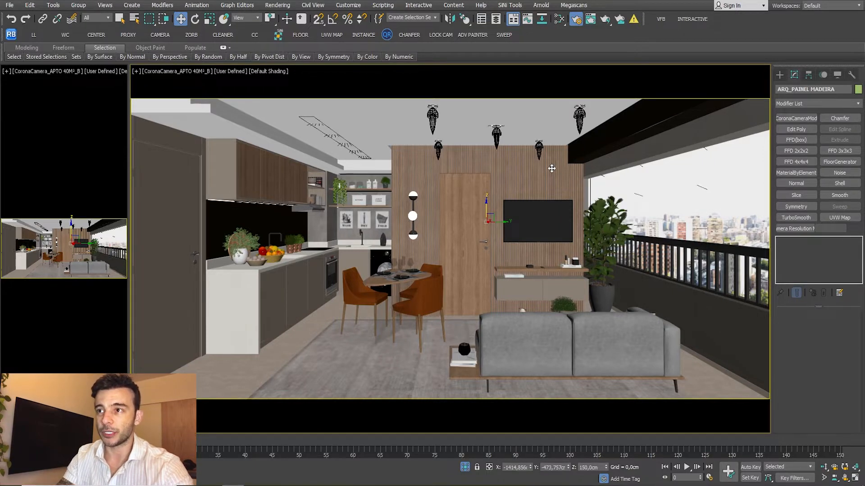
{"action": "key", "text": "shift+l"}
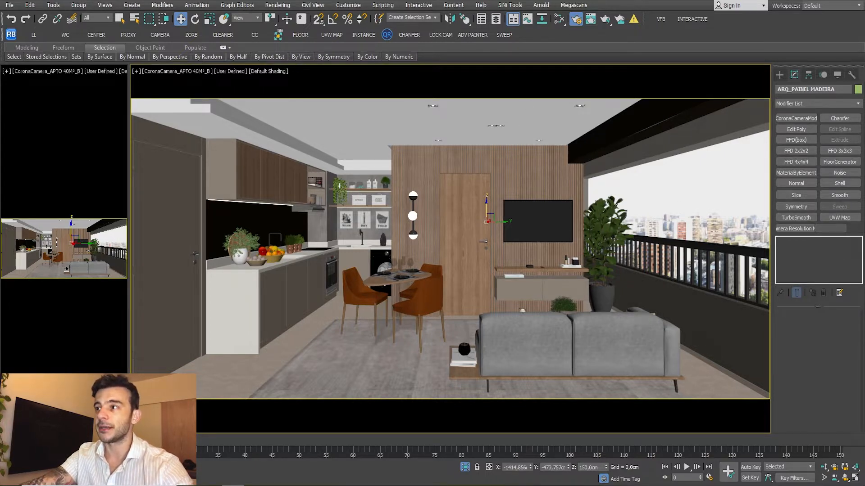
Step: Load the Skylight environment map from the environment settings into the Slate Material Editor view as an instance
{"action": "key", "text": "F10"}
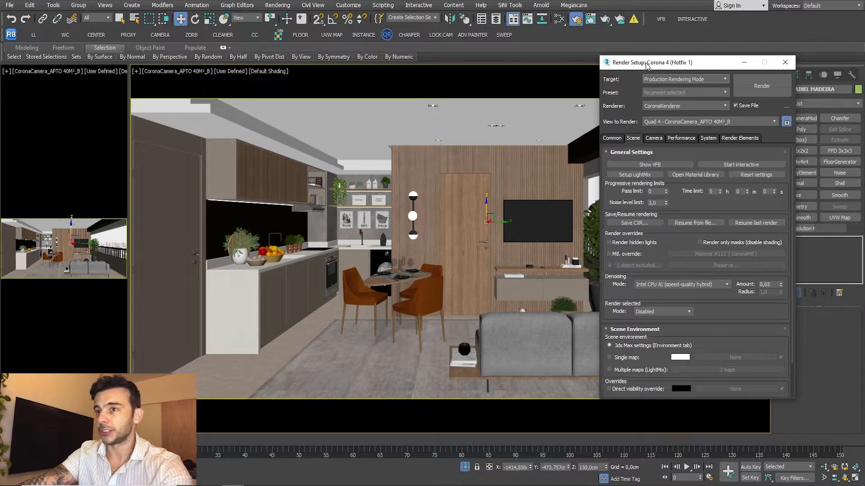
{"action": "key", "text": "F10"}
{"action": "key", "text": "8"}
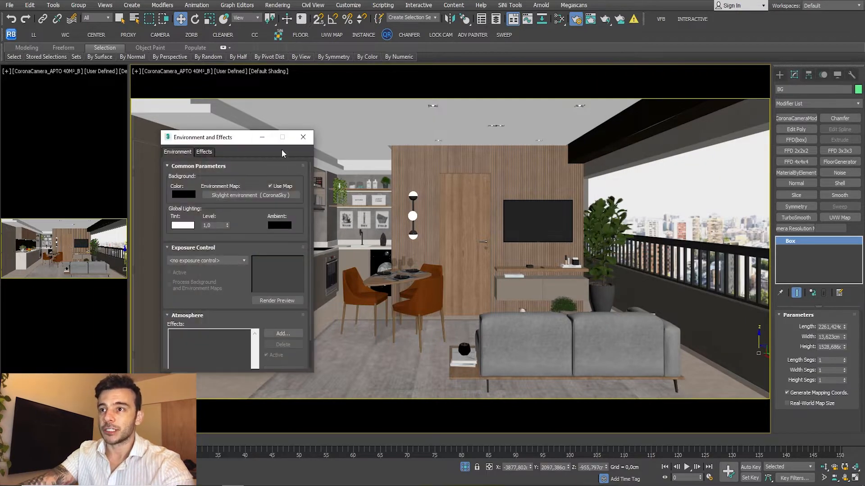
{"action": "left_click_drag", "start_coordinate": [205, 137], "coordinate": [297, 117]}
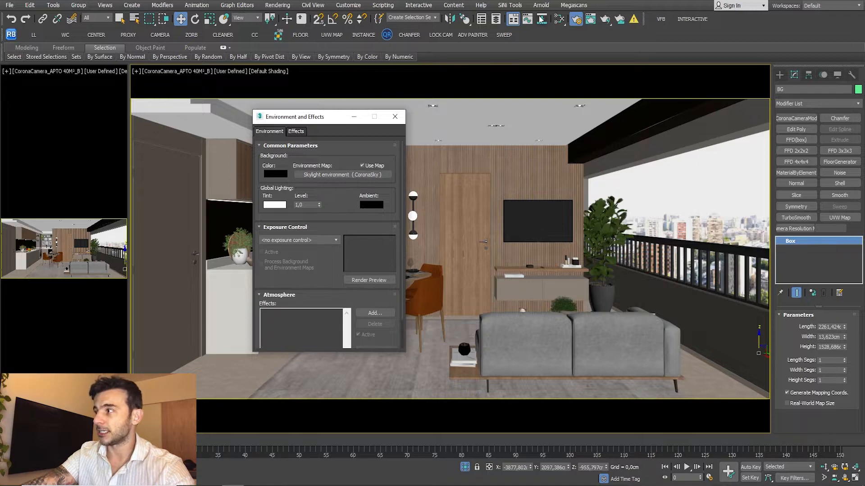
{"action": "left_click", "coordinate": [559, 19]}
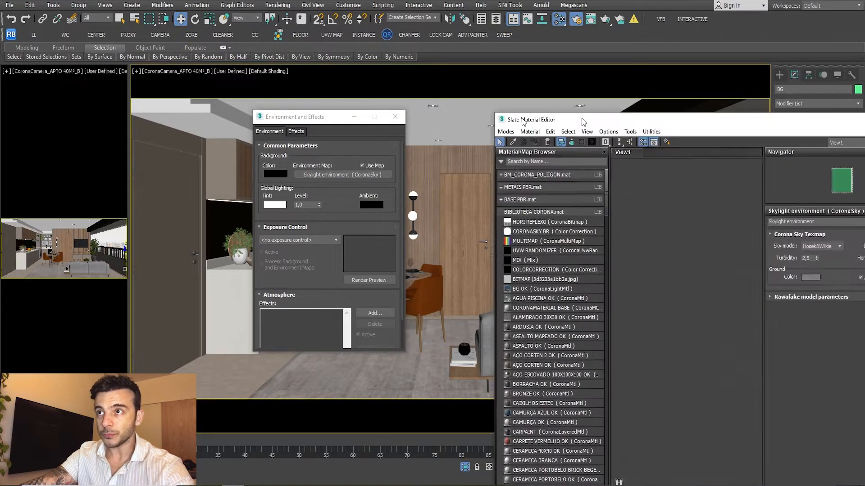
{"action": "left_click_drag", "start_coordinate": [318, 117], "coordinate": [228, 103]}
{"action": "left_click_drag", "start_coordinate": [258, 160], "coordinate": [550, 182]}
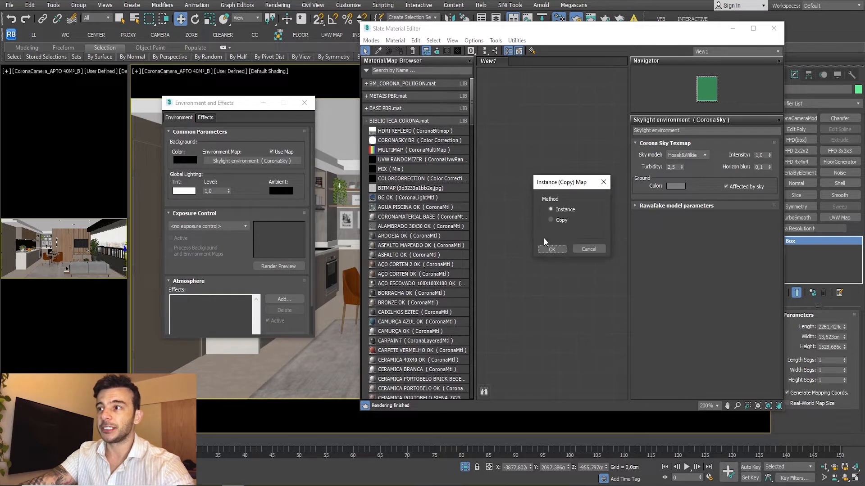
{"action": "left_click", "coordinate": [551, 248]}
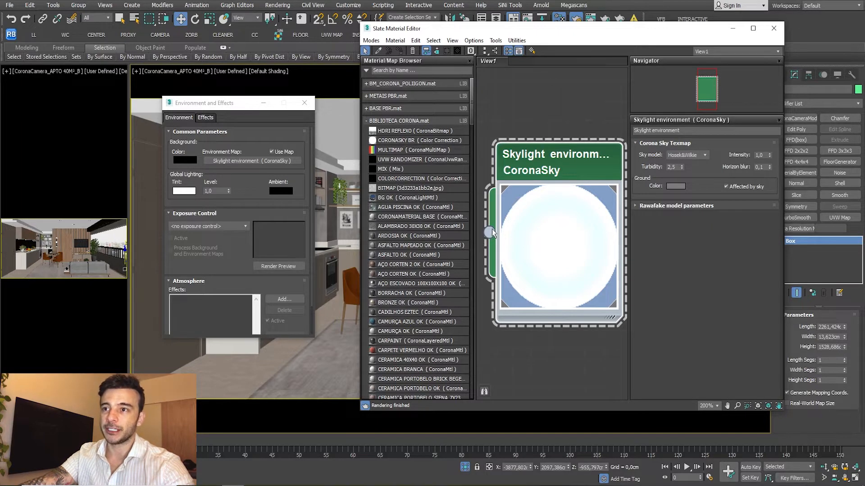
Step: Create a new CoronaSky map above the Skylight environment node in the Slate view
{"action": "right_click", "coordinate": [253, 162]}
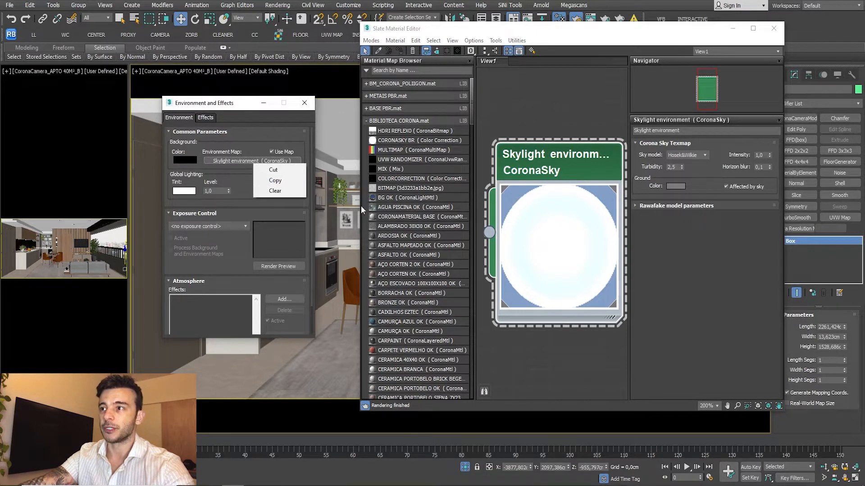
{"action": "left_click", "coordinate": [511, 113]}
{"action": "right_click", "coordinate": [515, 113]}
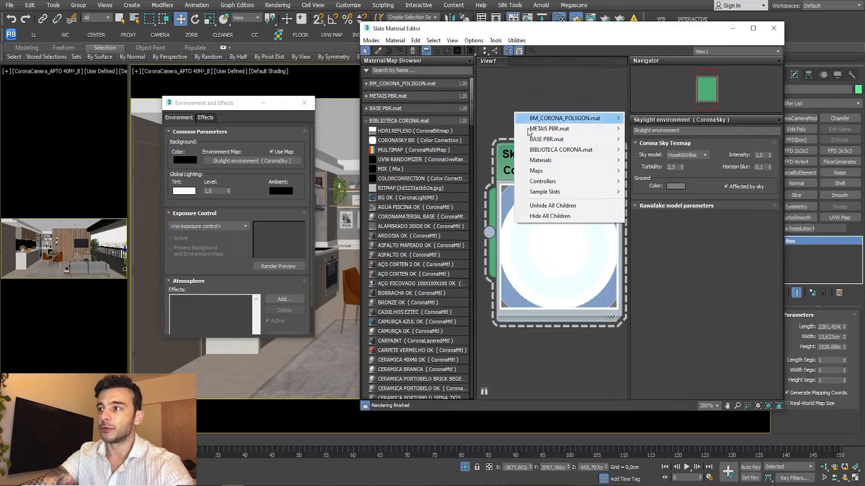
{"action": "mouse_move", "coordinate": [540, 171]}
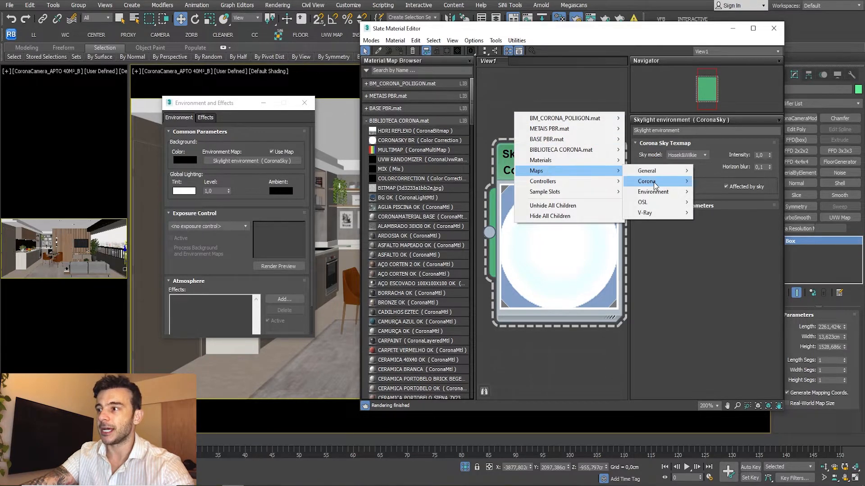
{"action": "mouse_move", "coordinate": [655, 184]}
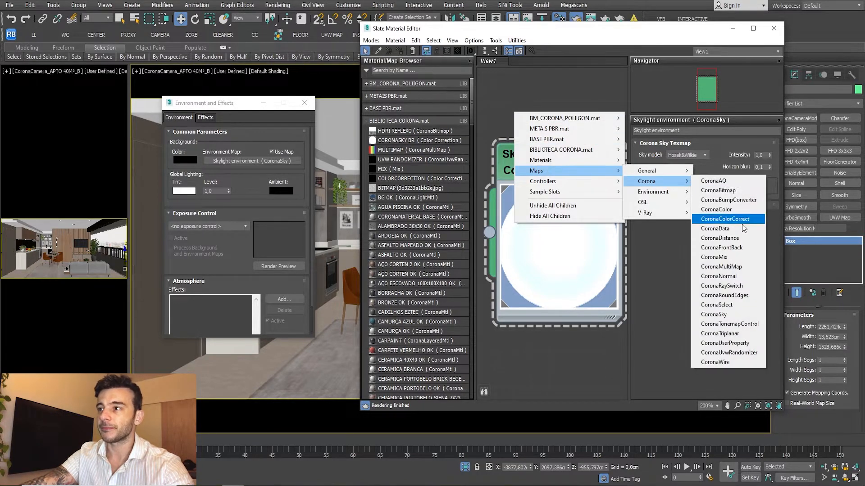
{"action": "left_click", "coordinate": [716, 314]}
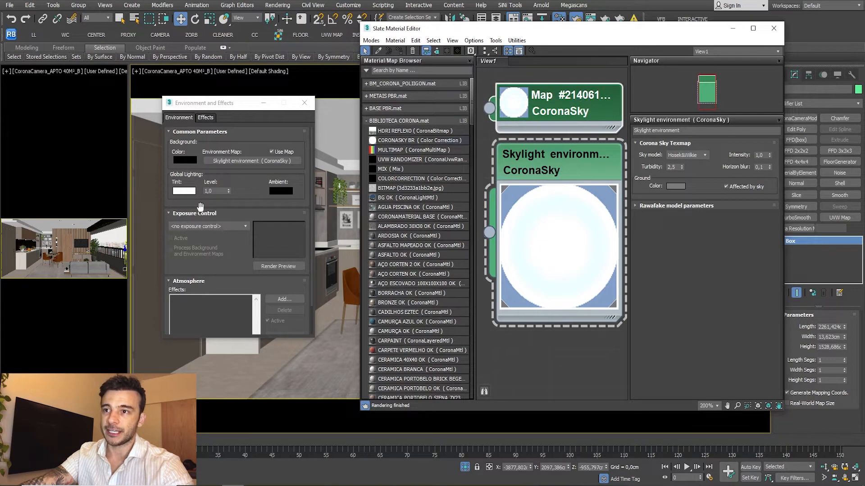
Step: Clear the Skylight environment map from the environment settings and assign the new CoronaSky map from the Slate view instead
{"action": "right_click", "coordinate": [242, 163]}
{"action": "left_click", "coordinate": [254, 193]}
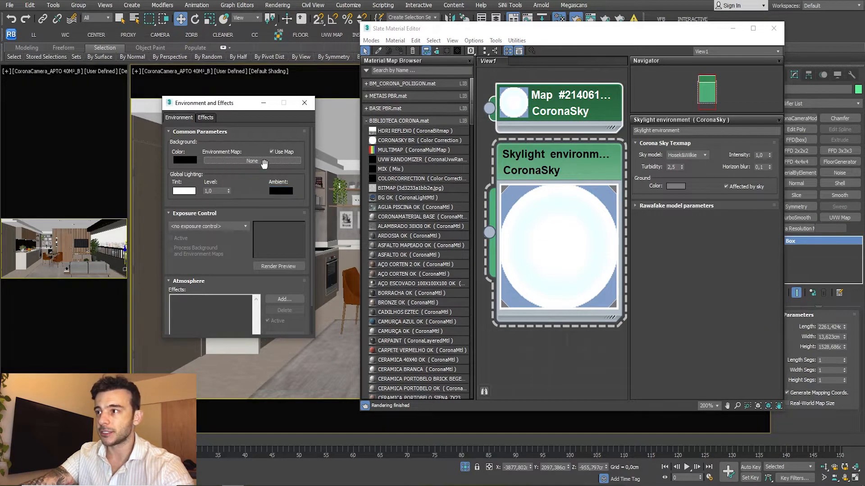
{"action": "left_click", "coordinate": [263, 161]}
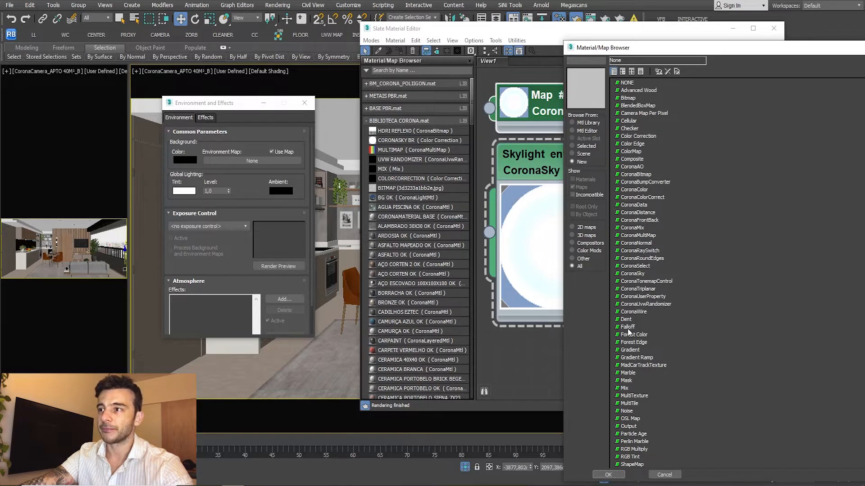
{"action": "double_click", "coordinate": [633, 274]}
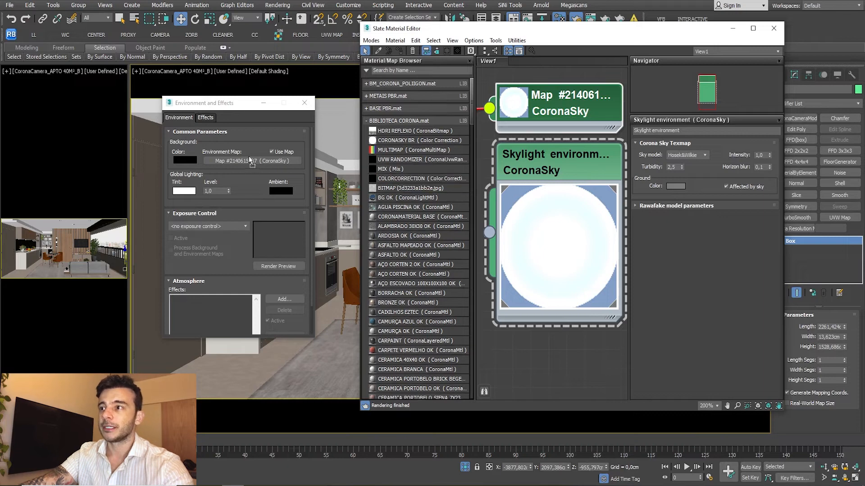
{"action": "left_click_drag", "start_coordinate": [249, 158], "coordinate": [249, 159]}
{"action": "left_click", "coordinate": [211, 251]}
Step: Delete the old Skylight environment node from the Slate view, and close the material editor and environment settings
{"action": "left_click", "coordinate": [530, 172]}
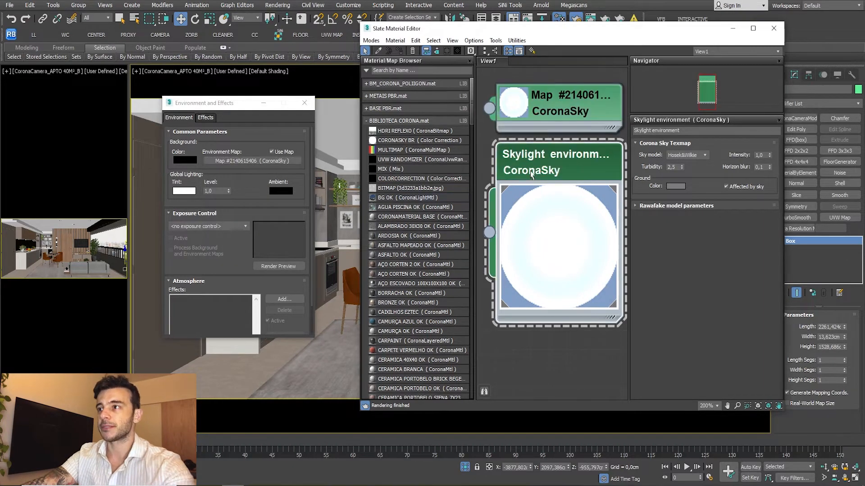
{"action": "key", "text": "Delete"}
{"action": "left_click", "coordinate": [562, 110]}
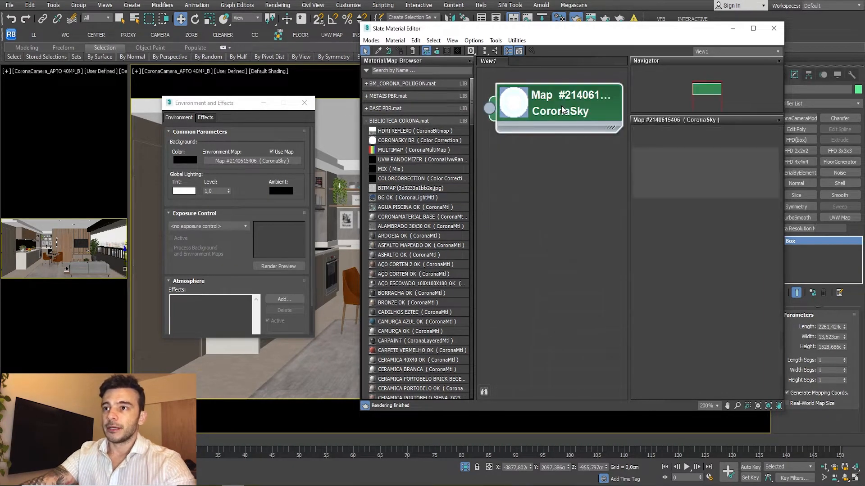
{"action": "left_click", "coordinate": [774, 28]}
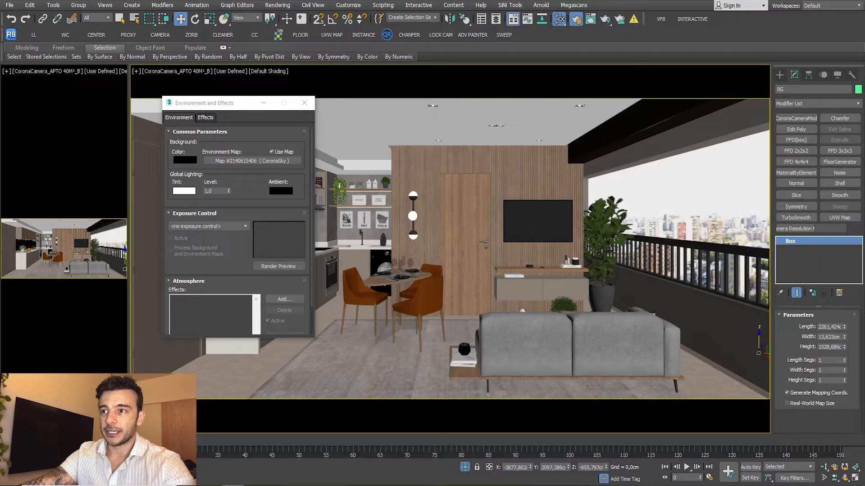
{"action": "left_click", "coordinate": [305, 102]}
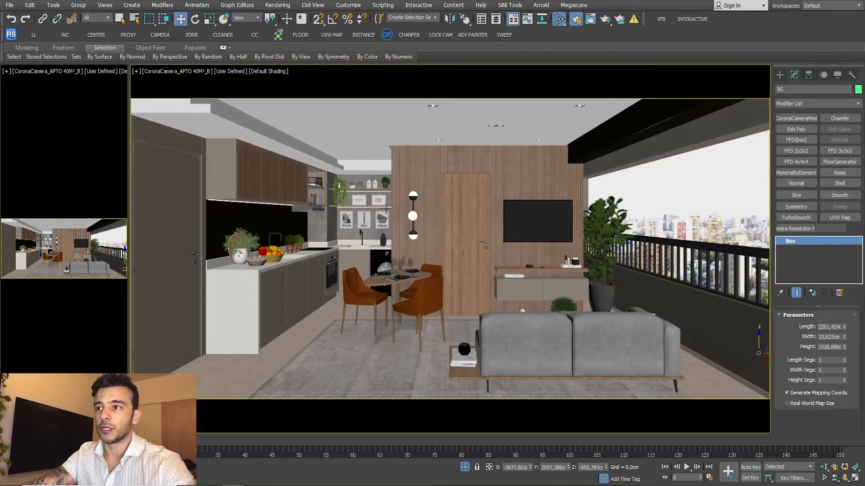
Step: Select all objects matching *ARQ by name and hide everything else, leaving only the apartment's architecture visible
{"action": "left_click", "coordinate": [455, 163]}
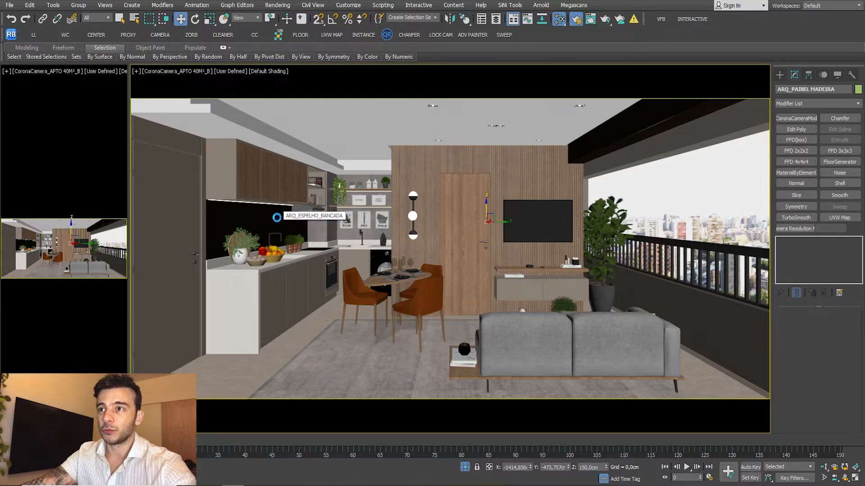
{"action": "key", "text": "h"}
{"action": "left_click_drag", "start_coordinate": [311, 85], "coordinate": [402, 95]}
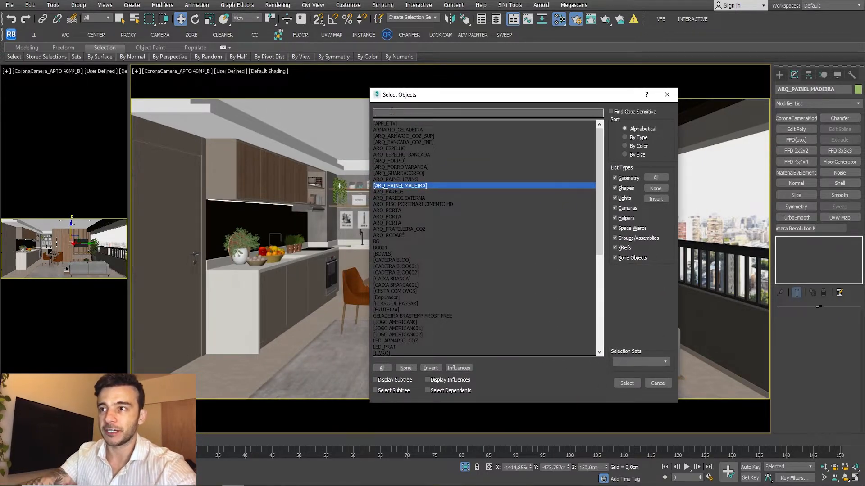
{"action": "type", "text": "*ARQ"}
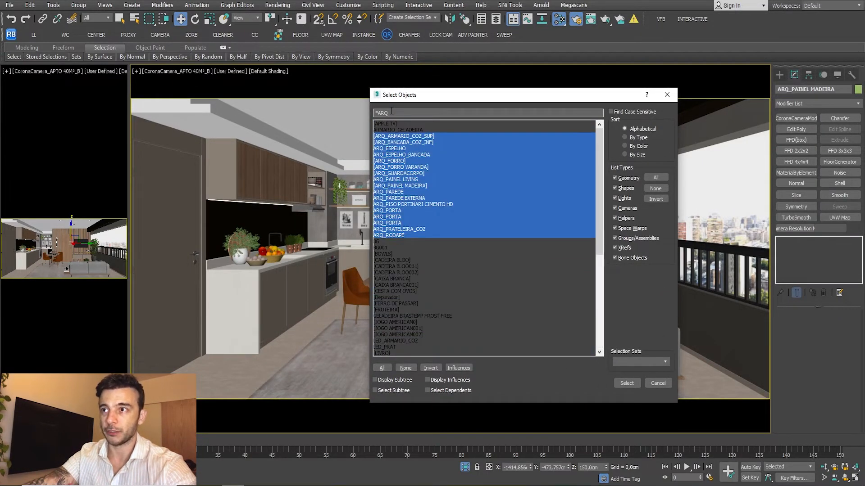
{"action": "left_click_drag", "start_coordinate": [420, 95], "coordinate": [410, 95]}
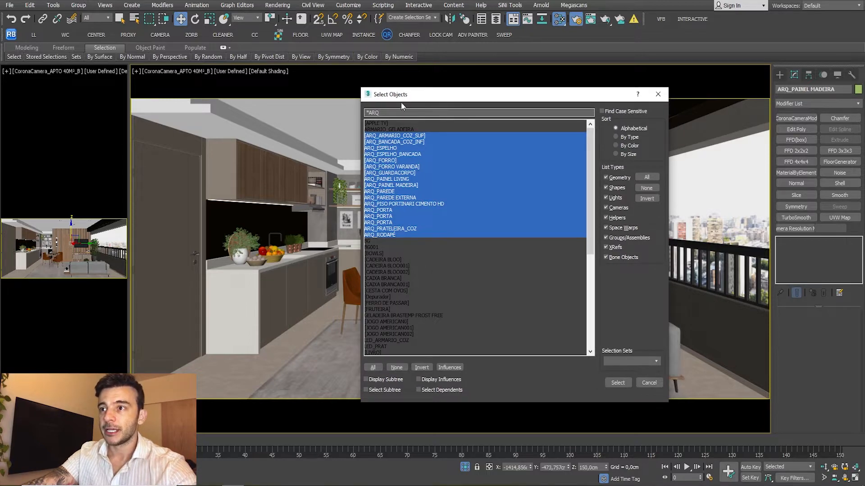
{"action": "left_click", "coordinate": [618, 382]}
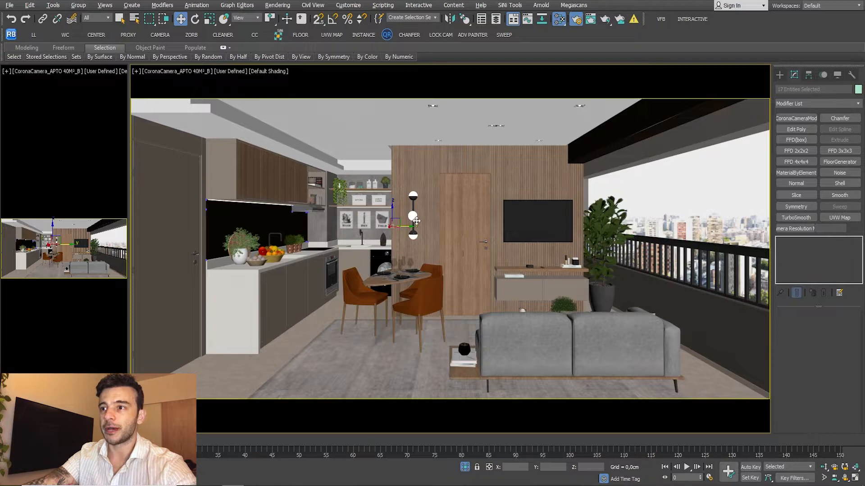
{"action": "key", "text": "alt+h"}
{"action": "left_click", "coordinate": [650, 210]}
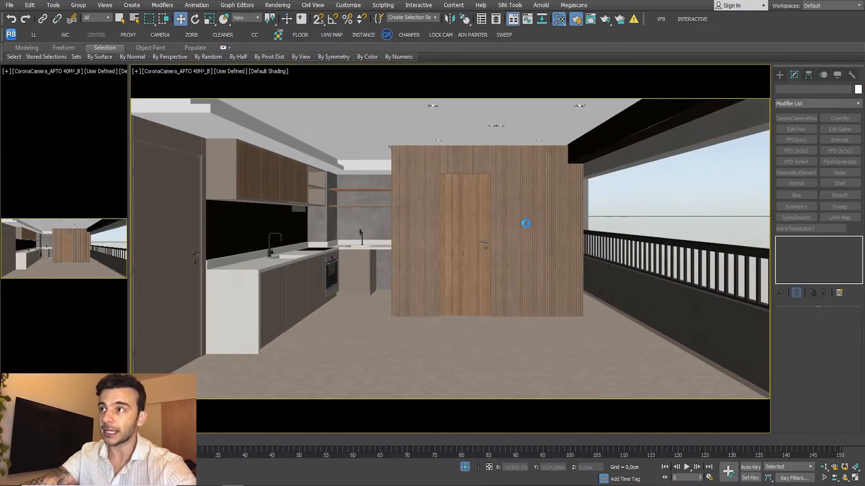
{"action": "key", "text": "h"}
{"action": "left_click", "coordinate": [567, 373]}
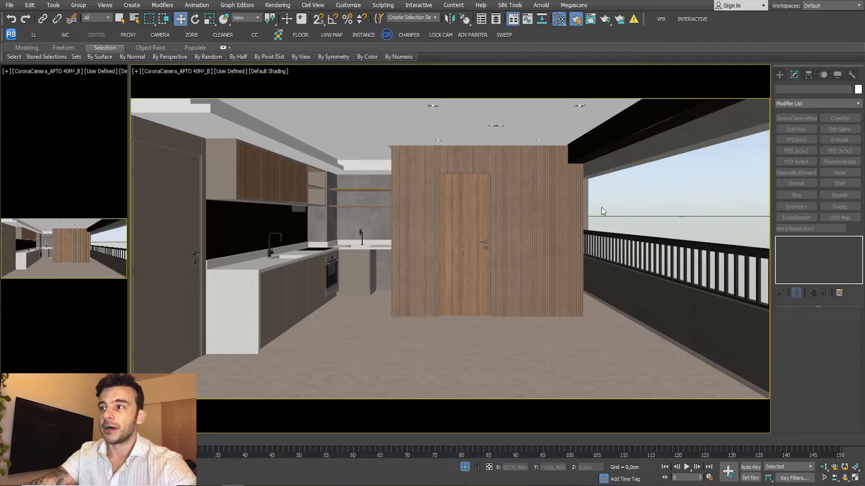
{"action": "left_click", "coordinate": [518, 170]}
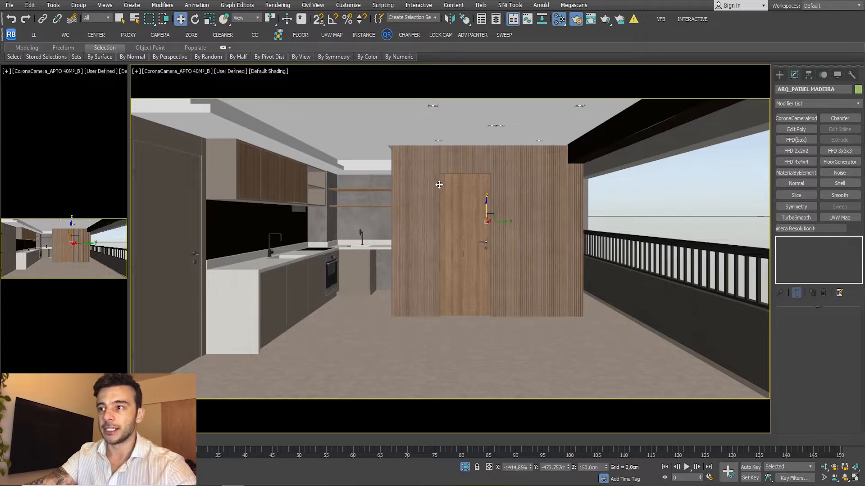
{"action": "left_click", "coordinate": [643, 208]}
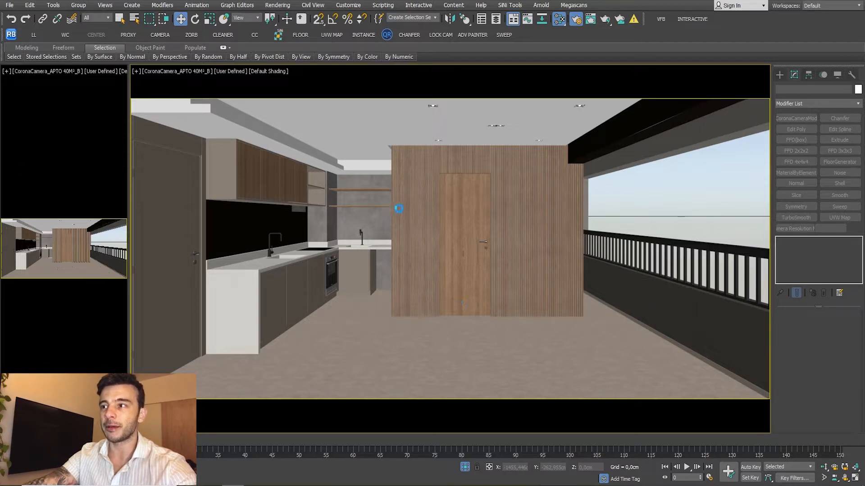
{"action": "key", "text": "Escape"}
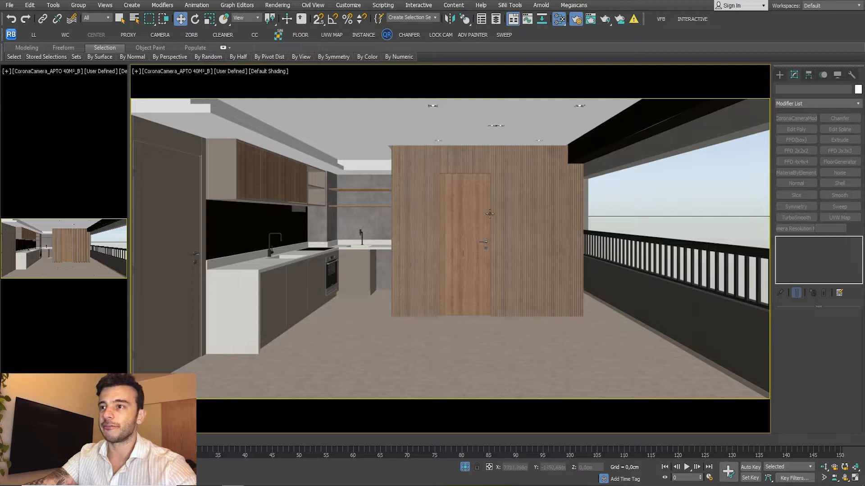
Step: Unhide all objects to compare the furnished room, and undo it to return to the architecture only
{"action": "right_click", "coordinate": [368, 196]}
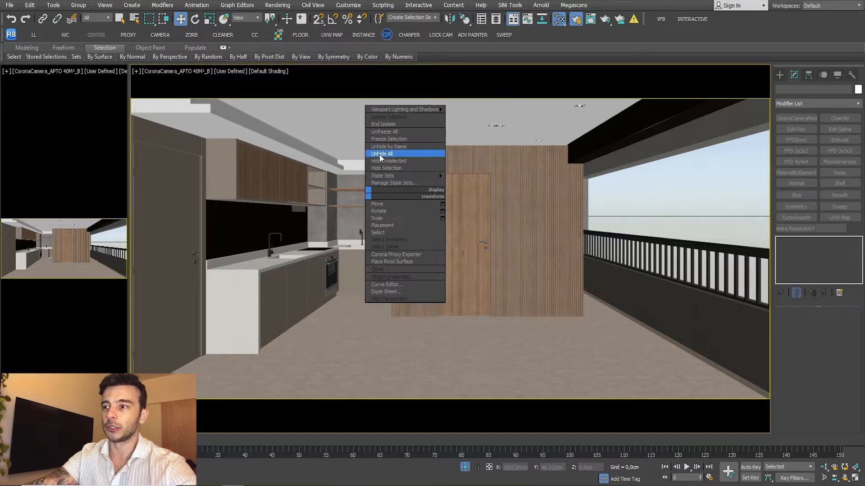
{"action": "left_click", "coordinate": [390, 170]}
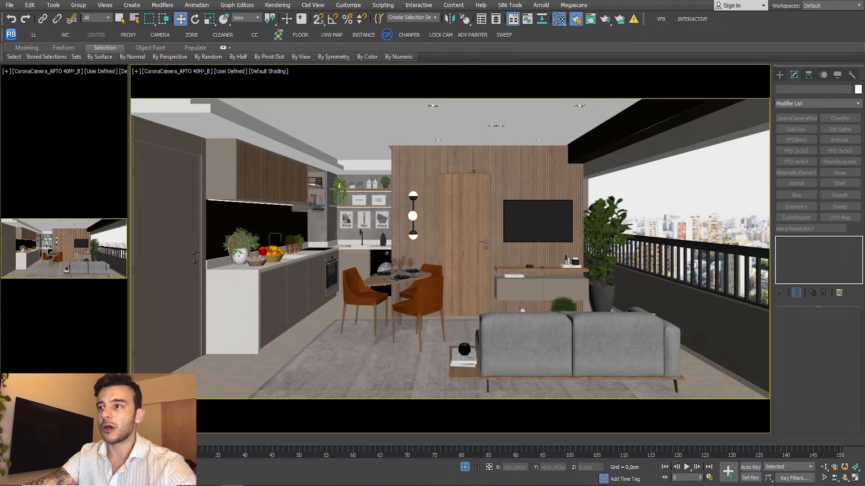
{"action": "key", "text": "ctrl+z"}
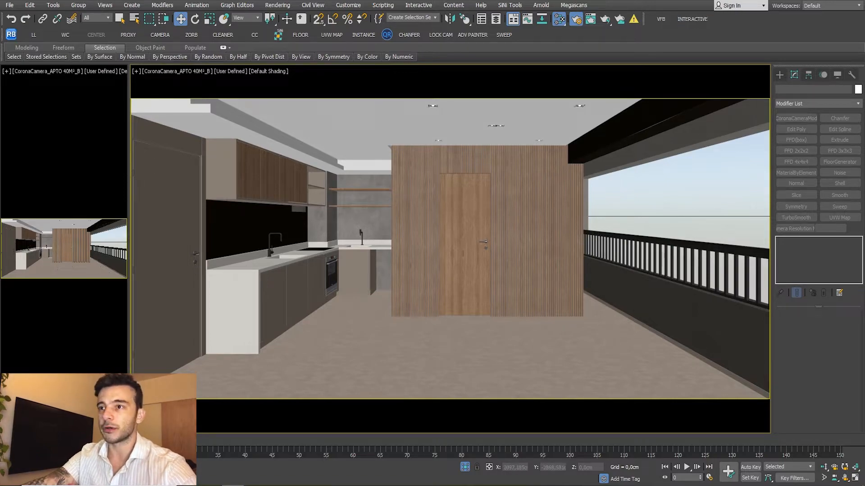
Step: Render the unfurnished room from the Corona camera and place the frame buffer over the viewport to examine the result
{"action": "key", "text": "shift+q"}
{"action": "left_click_drag", "start_coordinate": [686, 134], "coordinate": [662, 120]}
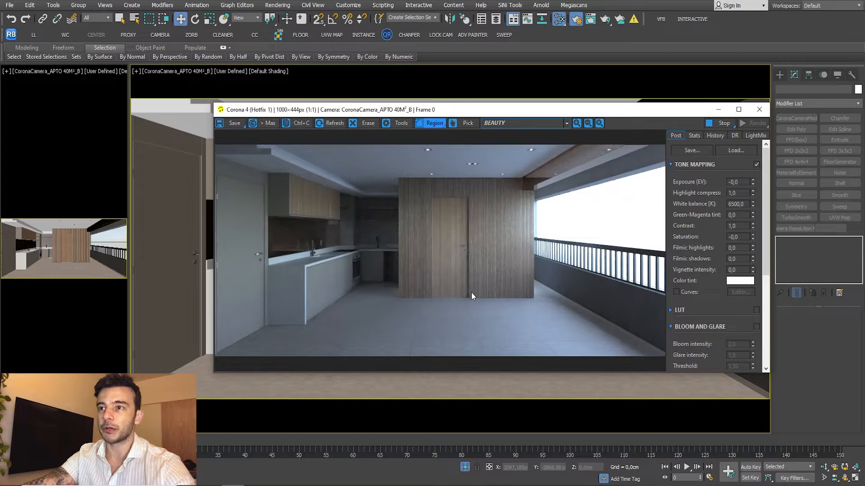
{"action": "left_click_drag", "start_coordinate": [446, 109], "coordinate": [386, 108]}
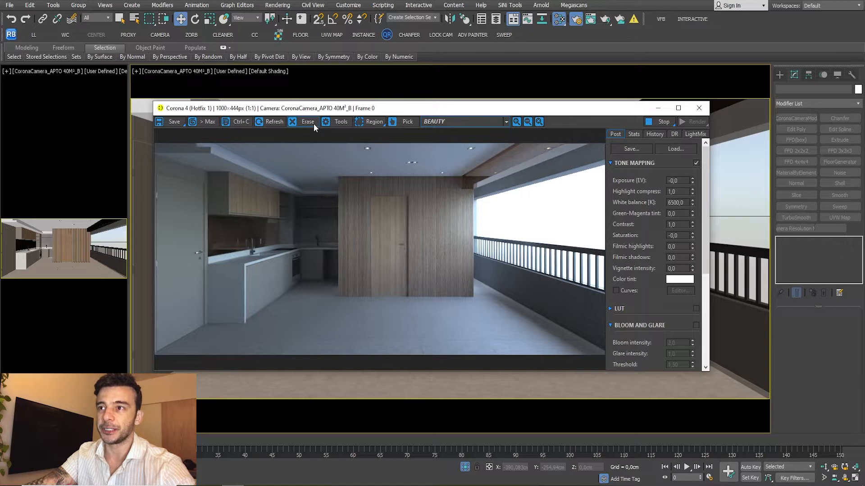
{"action": "mouse_move", "coordinate": [337, 111]}
{"action": "left_mouse_down"}
{"action": "mouse_move", "coordinate": [349, 101]}
{"action": "mouse_move", "coordinate": [338, 113]}
{"action": "left_mouse_up"}
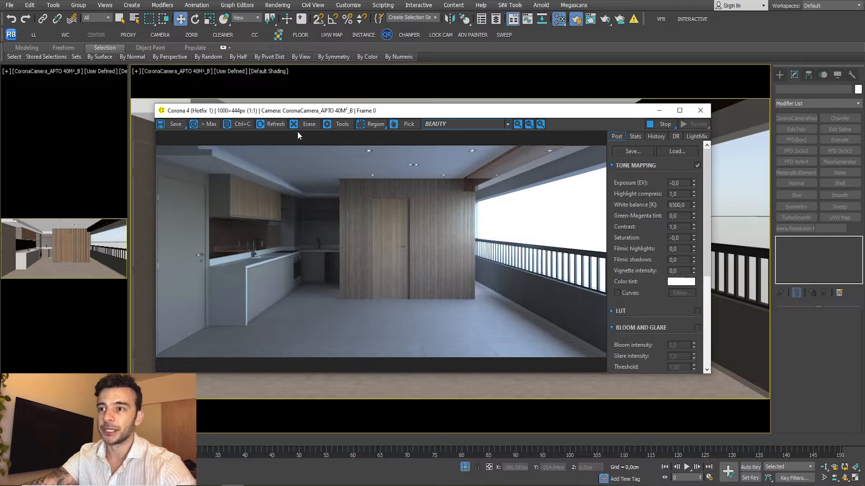
{"action": "left_click_drag", "start_coordinate": [292, 110], "coordinate": [299, 111]}
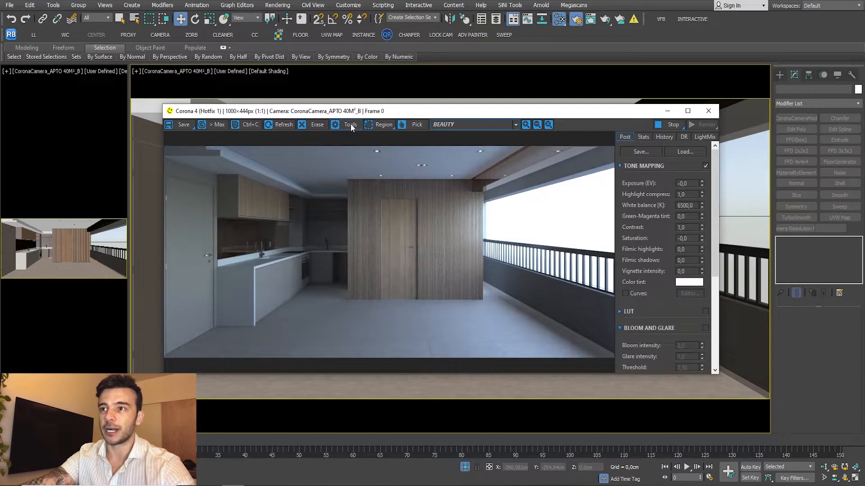
Step: Show the hidden lights, select the rectangular Corona light at the balcony opening, and view its placement from outside the apartment
{"action": "left_click_drag", "start_coordinate": [342, 111], "coordinate": [864, 144]}
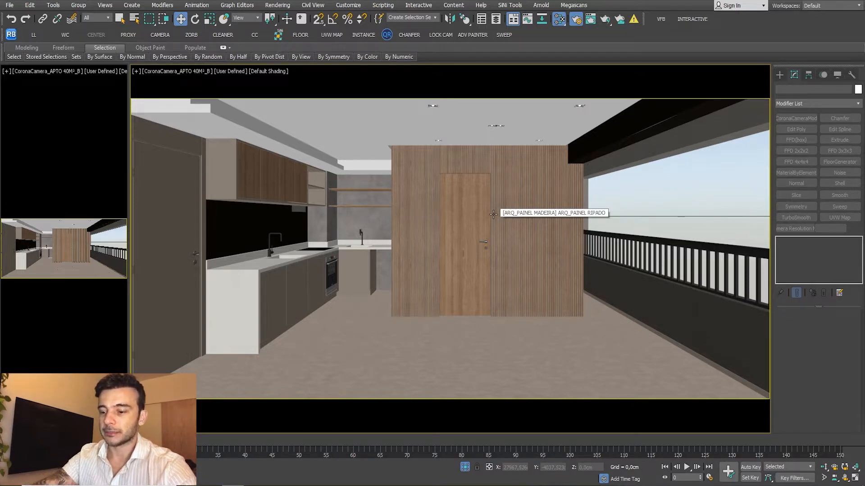
{"action": "left_click", "coordinate": [479, 220]}
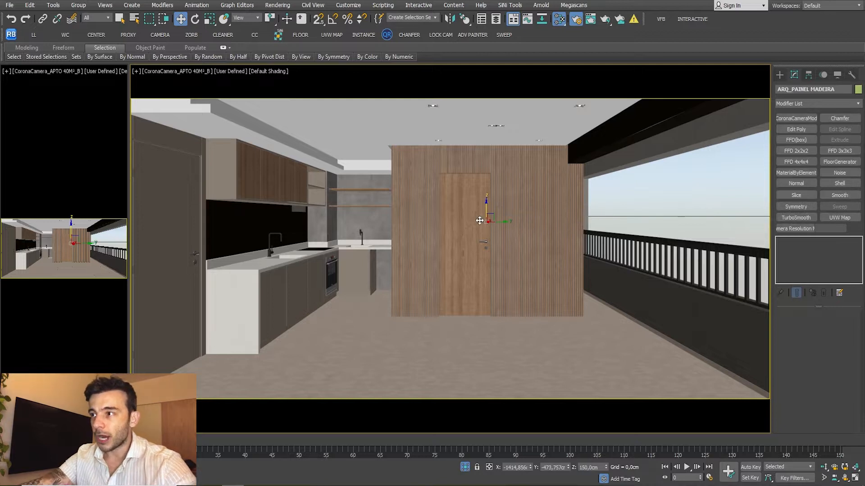
{"action": "key", "text": "shift+l"}
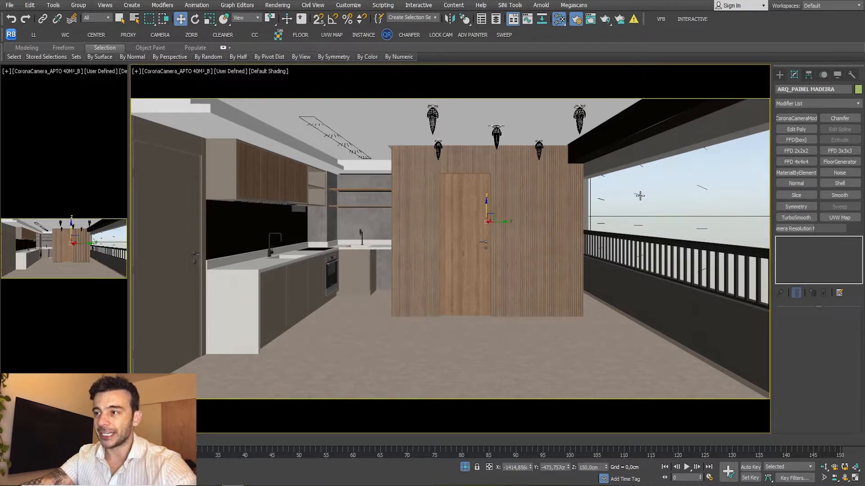
{"action": "left_click", "coordinate": [636, 215]}
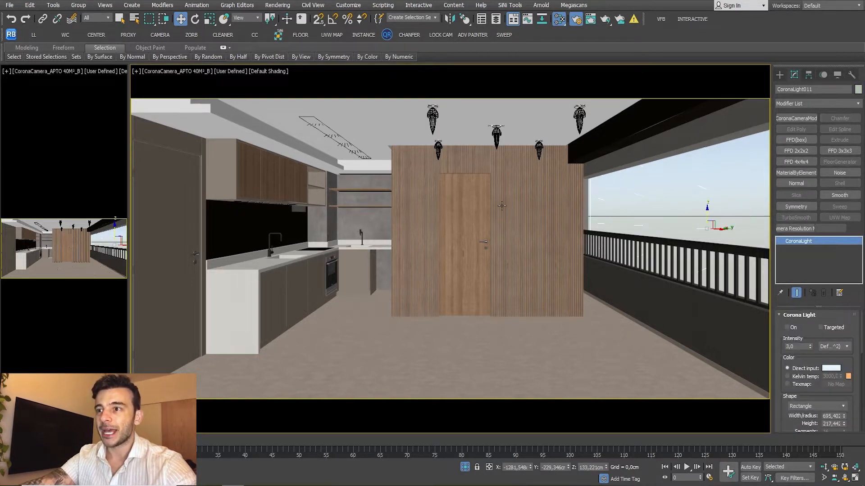
{"action": "key", "text": "t"}
{"action": "scroll", "coordinate": [480, 189], "scroll_direction": "down", "scroll_amount": 3}
{"action": "middle_click_drag", "start_coordinate": [386, 250], "coordinate": [347, 271], "text": "alt"}
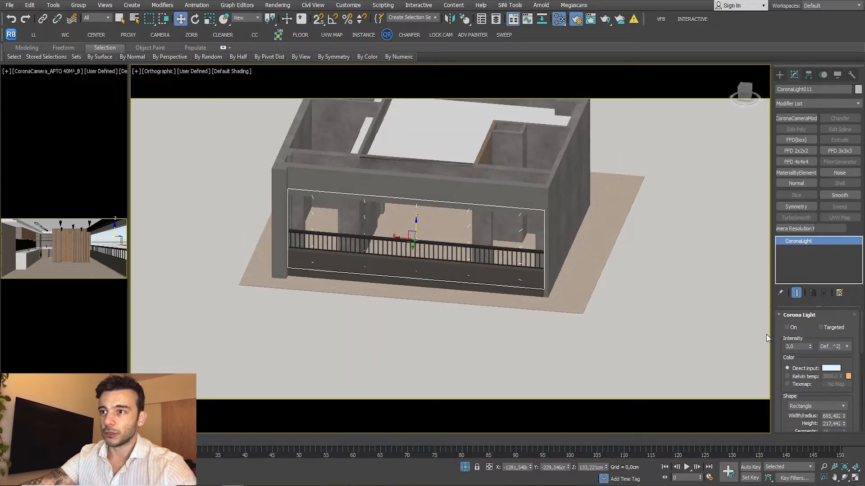
Step: Turn on the balcony light, toggling it off and on to compare its effect in the interactive render
{"action": "key", "text": "shift+q"}
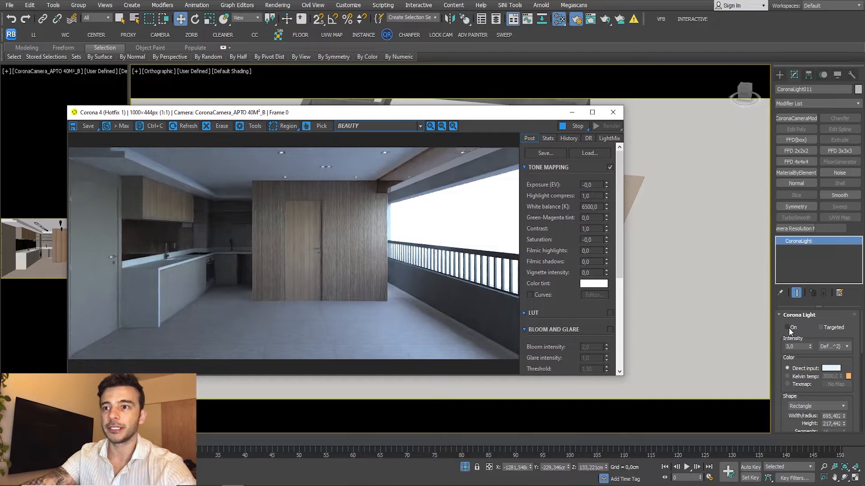
{"action": "left_click", "coordinate": [787, 327]}
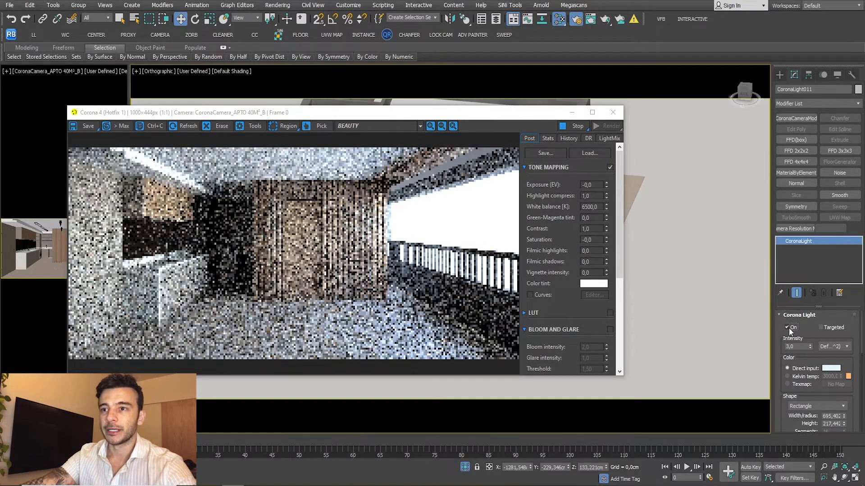
{"action": "left_click", "coordinate": [787, 328]}
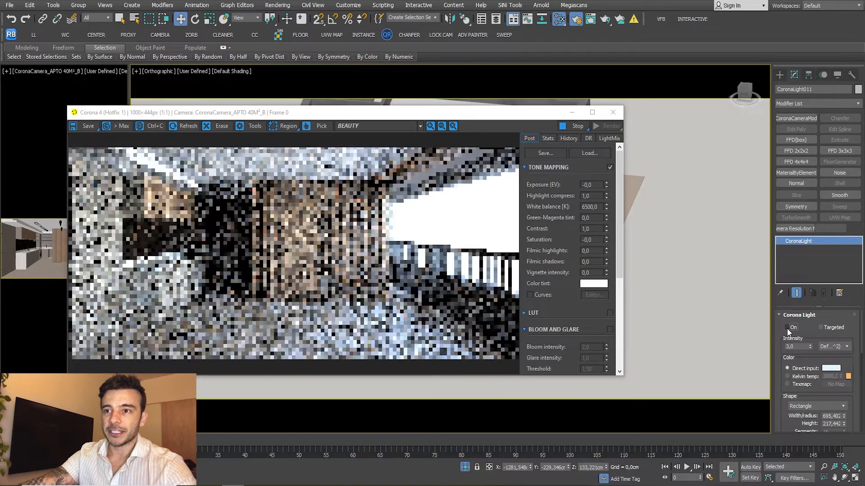
{"action": "left_click", "coordinate": [787, 328]}
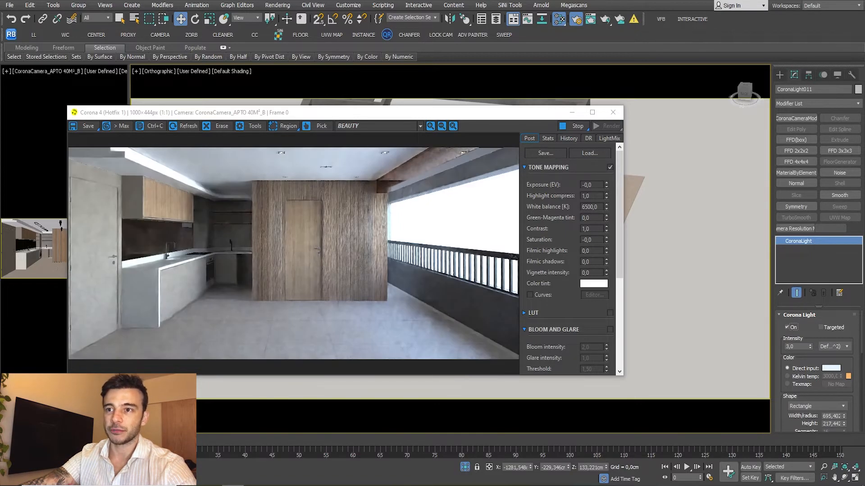
{"action": "left_click", "coordinate": [788, 328]}
{"action": "left_click", "coordinate": [788, 329]}
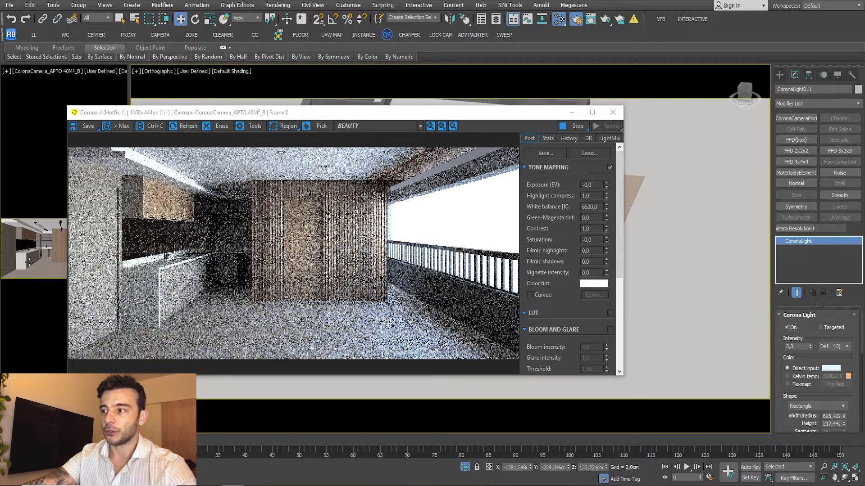
Step: Try a directionality of 0 on the balcony light and compare the render with the light off and on
{"action": "scroll", "coordinate": [782, 413], "scroll_direction": "down", "scroll_amount": 1}
{"action": "left_click_drag", "start_coordinate": [782, 413], "coordinate": [786, 339]}
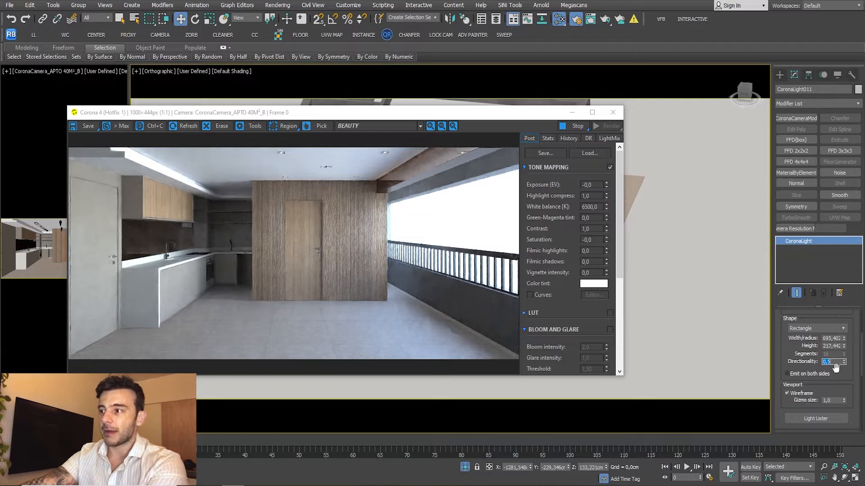
{"action": "double_click", "coordinate": [831, 362]}
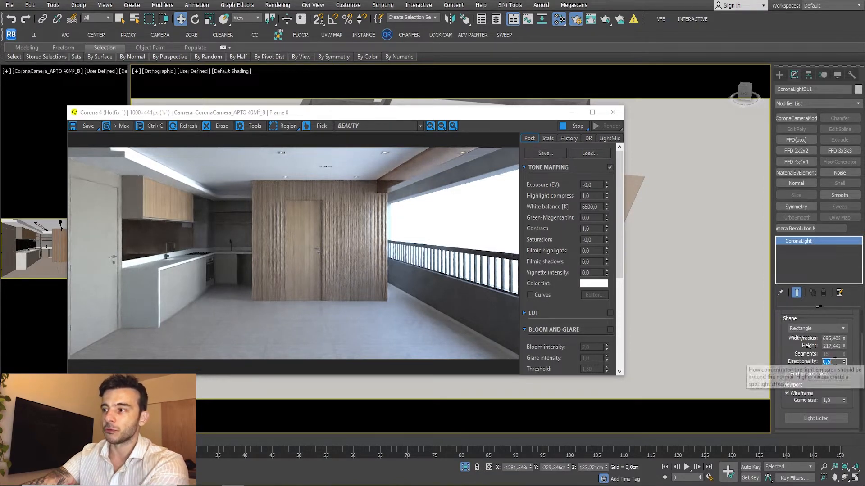
{"action": "type", "text": "0"}
{"action": "key", "text": "Return"}
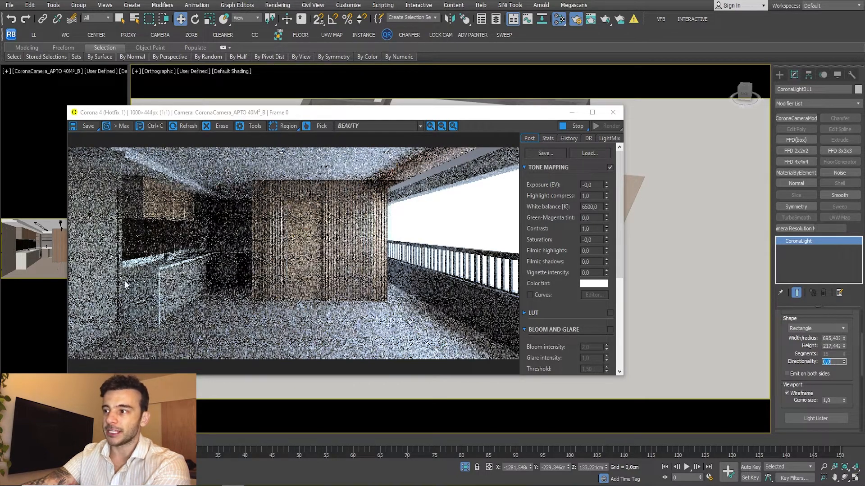
{"action": "scroll", "coordinate": [804, 323], "scroll_direction": "up", "scroll_amount": 3}
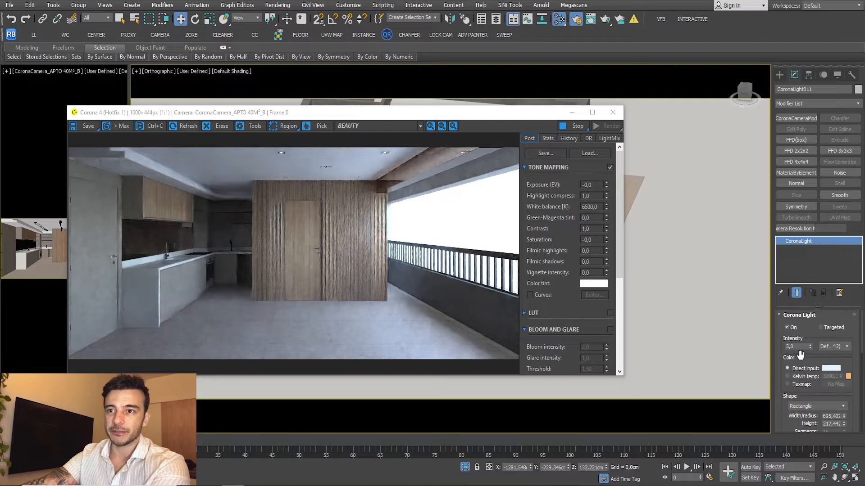
{"action": "left_click", "coordinate": [788, 328]}
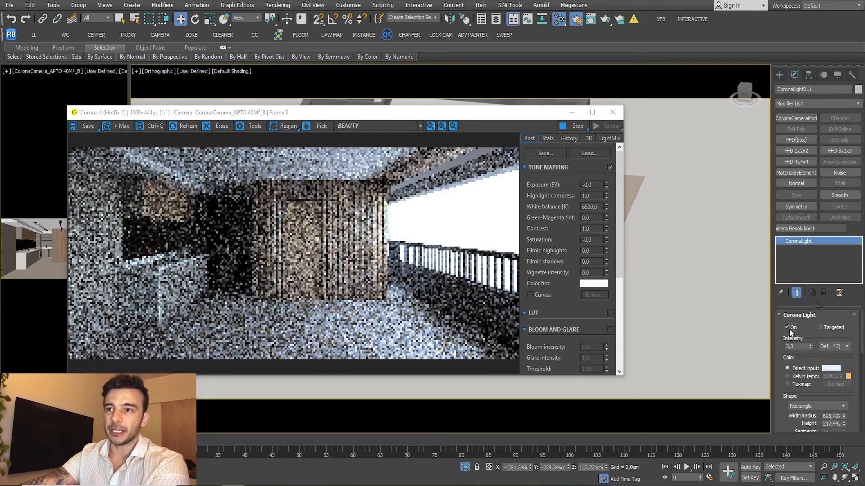
{"action": "left_click", "coordinate": [787, 327]}
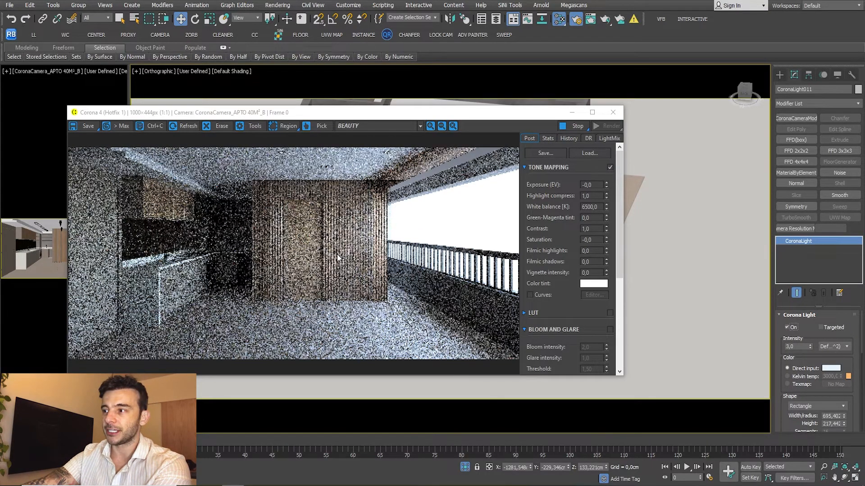
Step: Restore the balcony light's directionality to 0.5
{"action": "left_click_drag", "start_coordinate": [787, 399], "coordinate": [793, 338]}
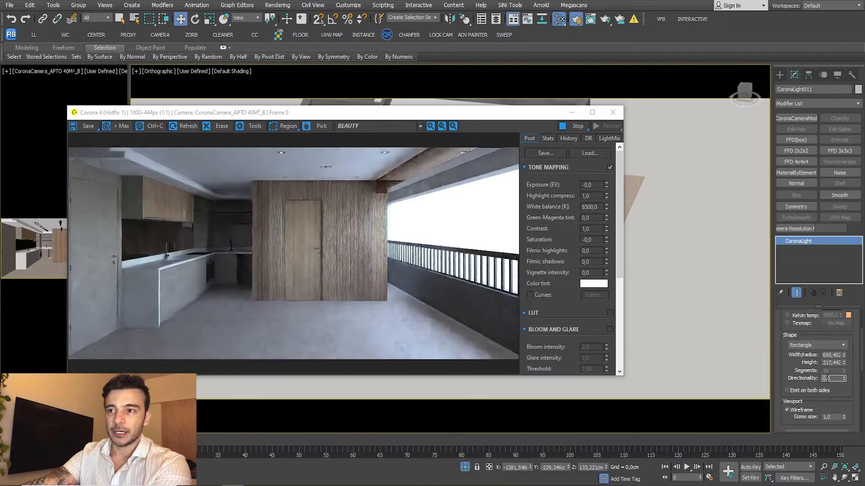
{"action": "type", "text": "0,5"}
{"action": "key", "text": "Return"}
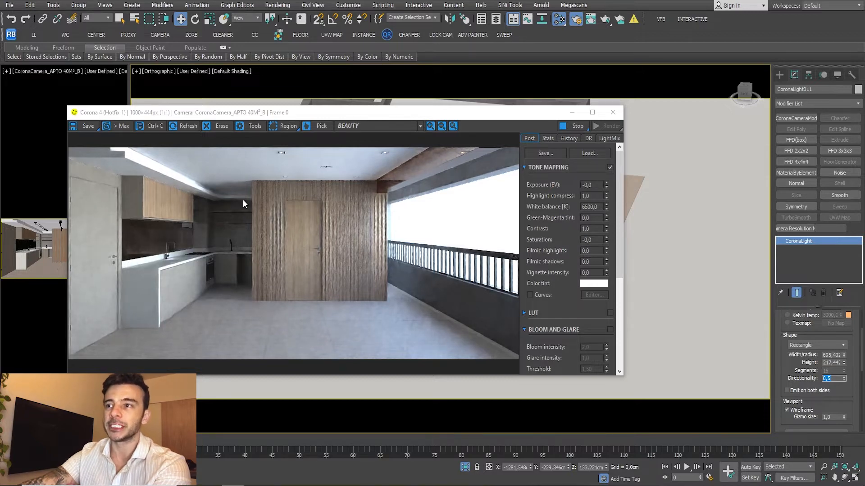
Step: Compare tone mapping highlight compress values of 3 and 1 on the interactive render
{"action": "left_click_drag", "start_coordinate": [311, 113], "coordinate": [313, 105]}
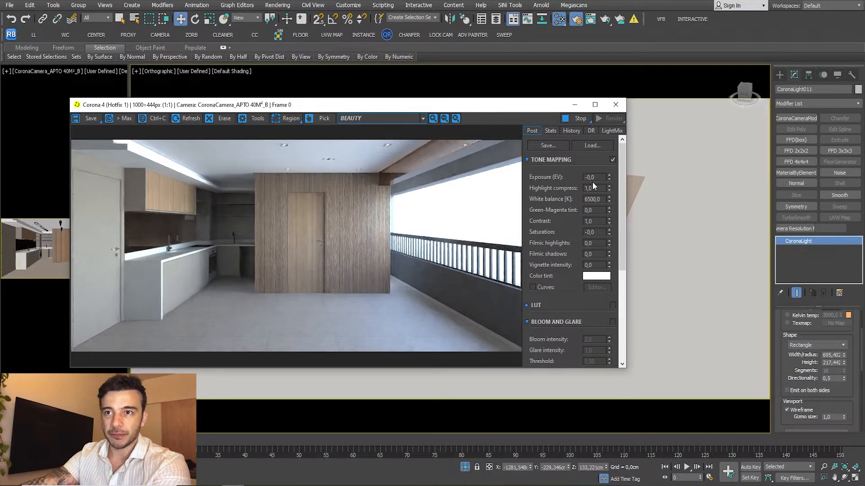
{"action": "double_click", "coordinate": [587, 188]}
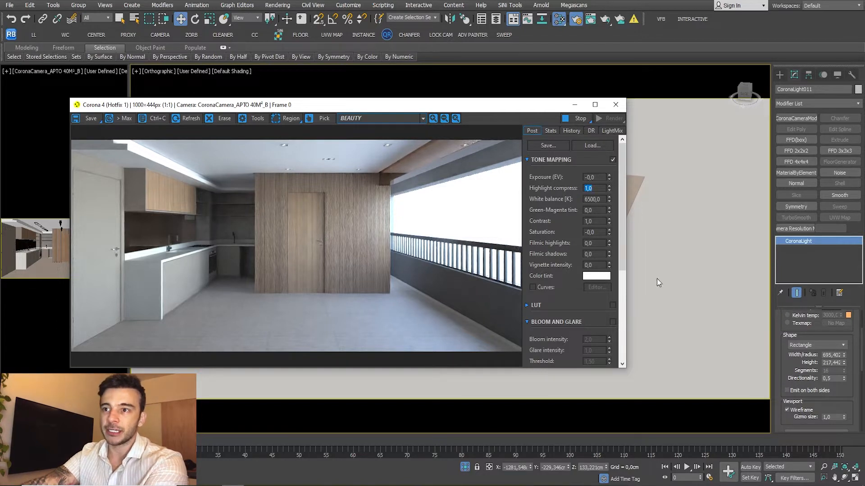
{"action": "type", "text": "3"}
{"action": "key", "text": "Return"}
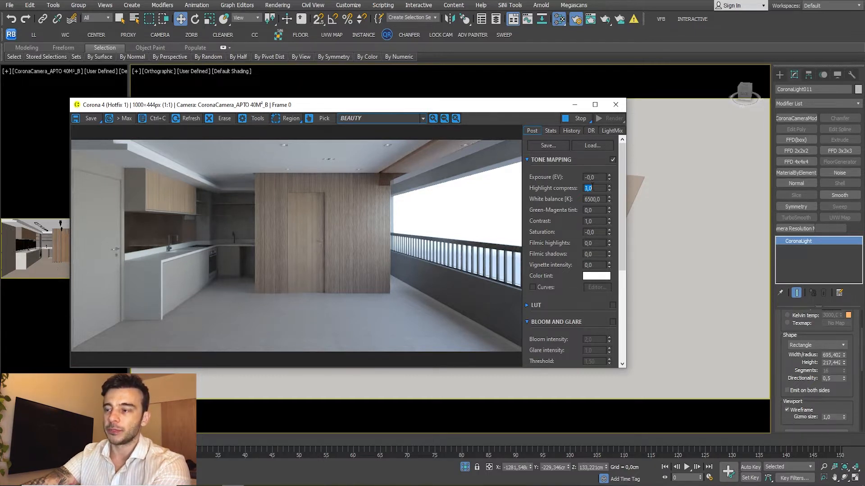
{"action": "type", "text": "0"}
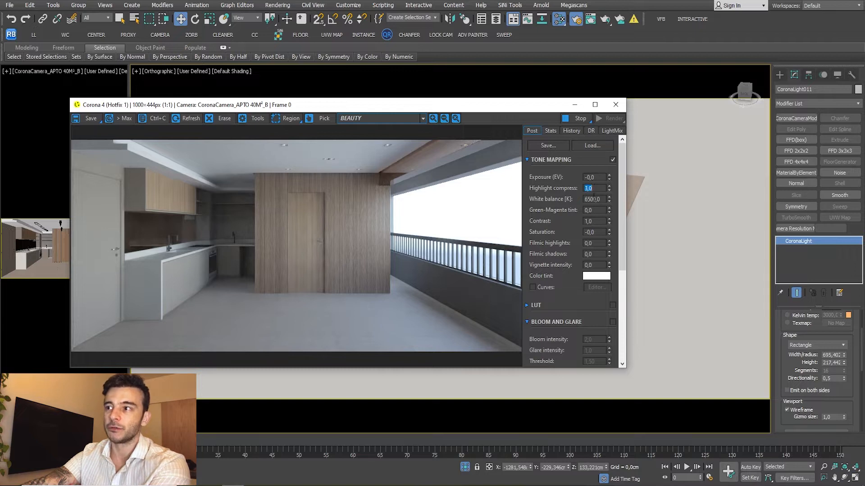
{"action": "key", "text": "Return"}
{"action": "type", "text": "10"}
{"action": "key", "text": "Return"}
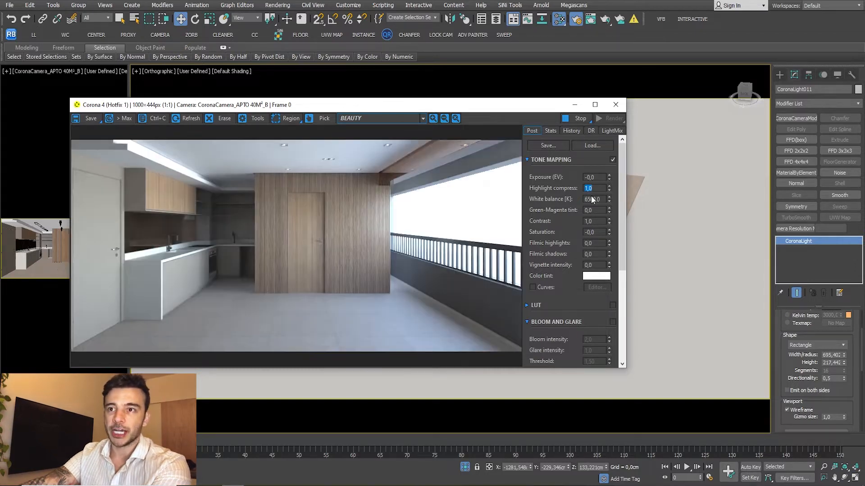
{"action": "type", "text": "3"}
{"action": "key", "text": "Return"}
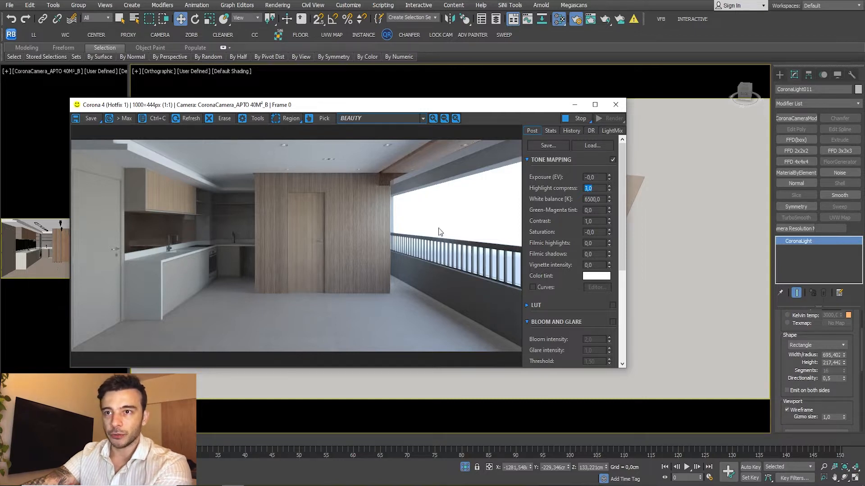
Step: Set the tone mapping highlight compress to 2 and raise the exposure to 0.448
{"action": "type", "text": "2"}
{"action": "key", "text": "Return"}
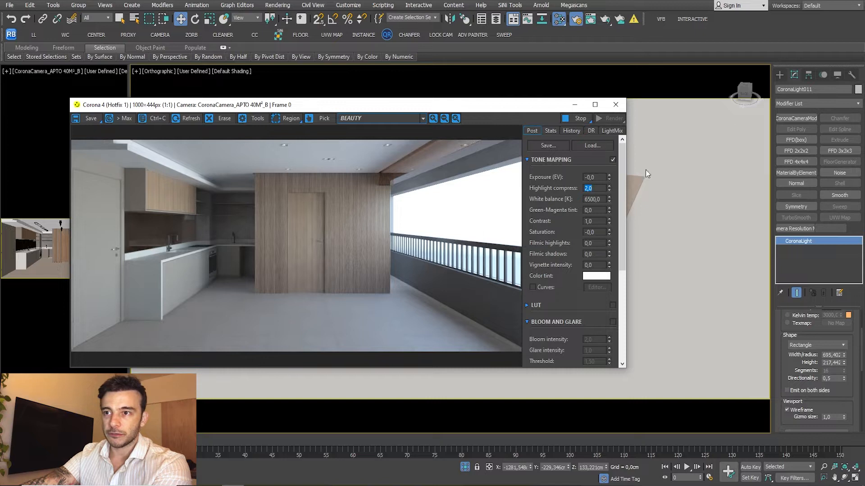
{"action": "left_click_drag", "start_coordinate": [612, 172], "coordinate": [613, 118]}
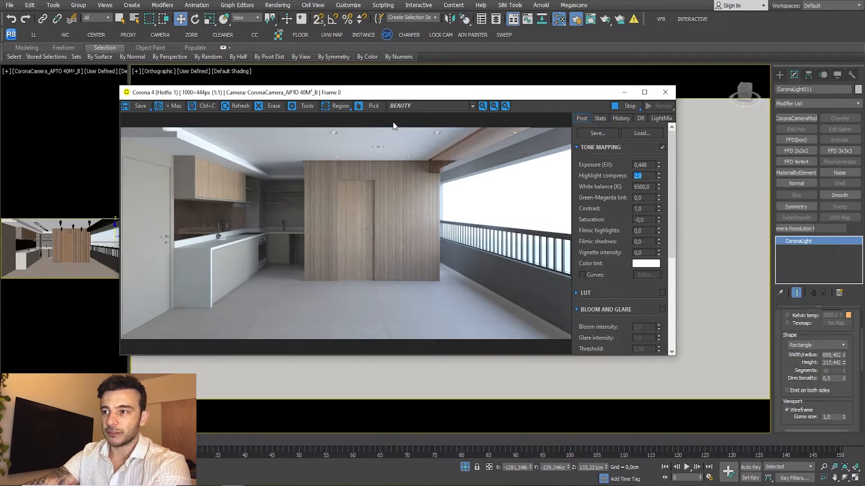
{"action": "key", "text": "alt+Tab"}
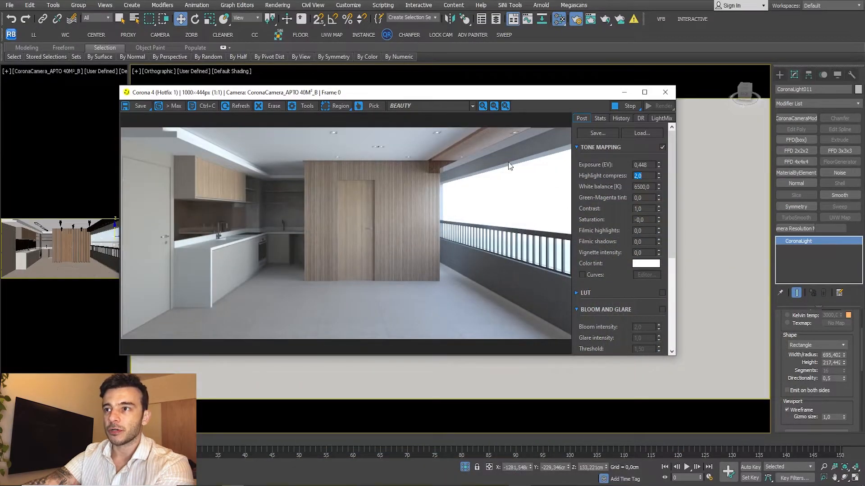
Step: Return to the Corona camera view, select the disk light of a ceiling downlight, and bring its intensity settings into view
{"action": "left_click_drag", "start_coordinate": [401, 96], "coordinate": [441, 141]}
{"action": "key", "text": "c"}
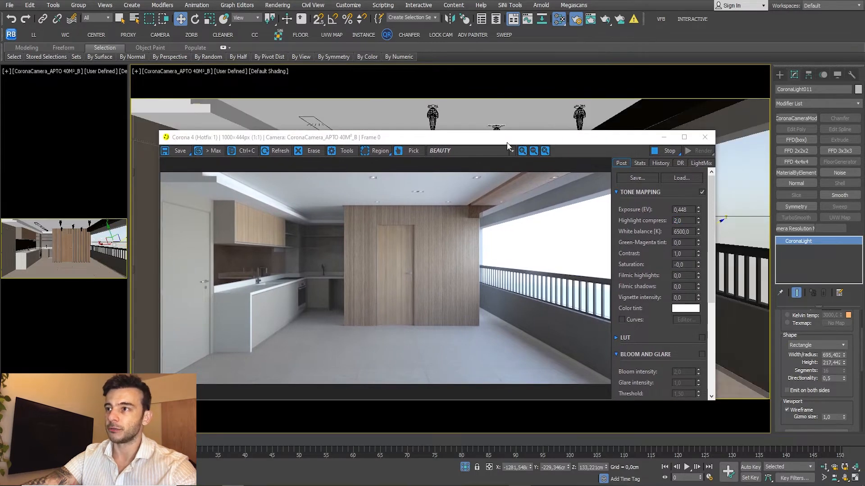
{"action": "left_click_drag", "start_coordinate": [511, 138], "coordinate": [409, 93]}
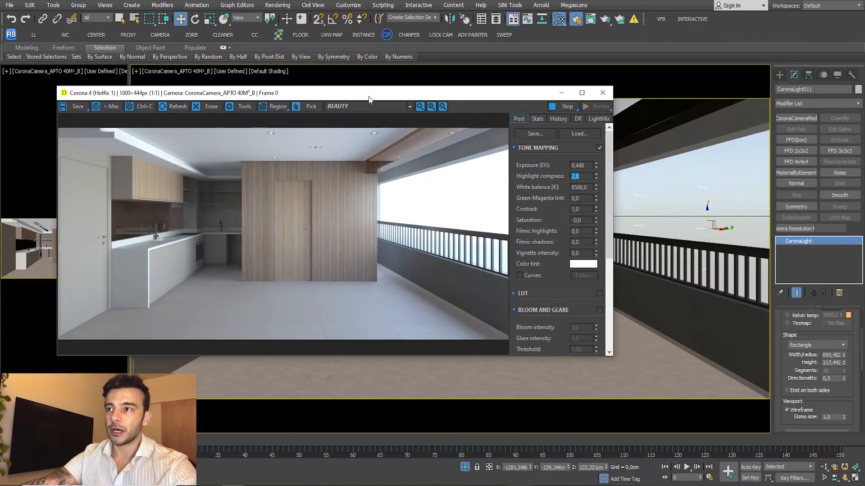
{"action": "left_click_drag", "start_coordinate": [356, 100], "coordinate": [390, 119]}
{"action": "left_click", "coordinate": [432, 118]}
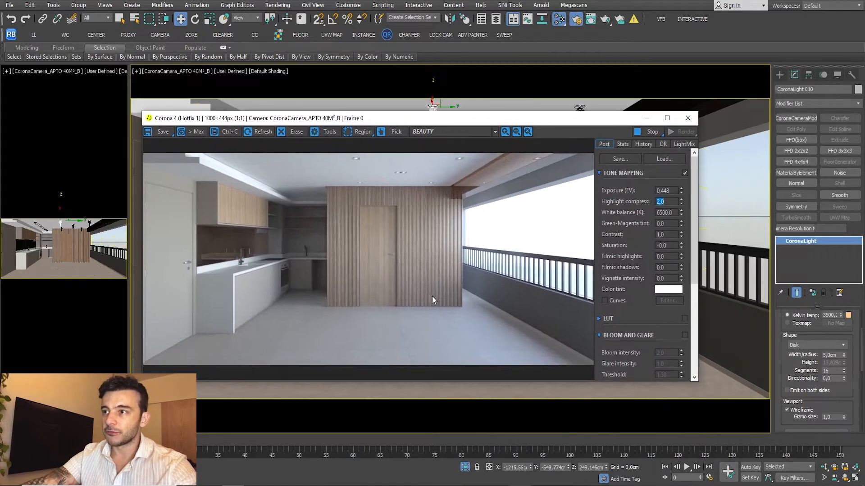
{"action": "left_click_drag", "start_coordinate": [777, 373], "coordinate": [793, 429]}
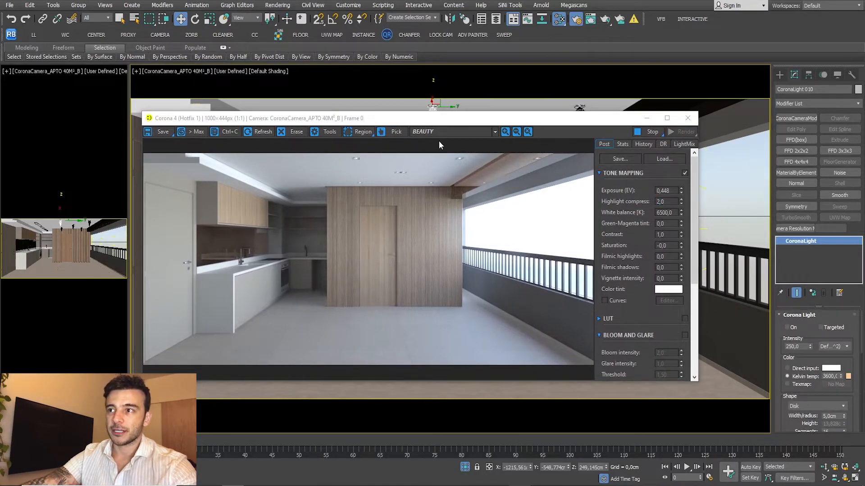
{"action": "left_click_drag", "start_coordinate": [433, 125], "coordinate": [498, 160]}
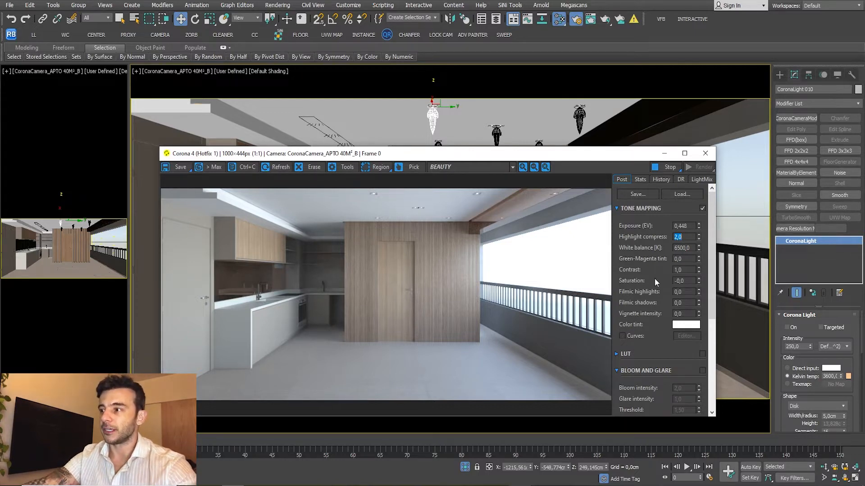
Step: Turn the ceiling downlights on to compare their effect on the render, and turn them off again
{"action": "left_click", "coordinate": [787, 328]}
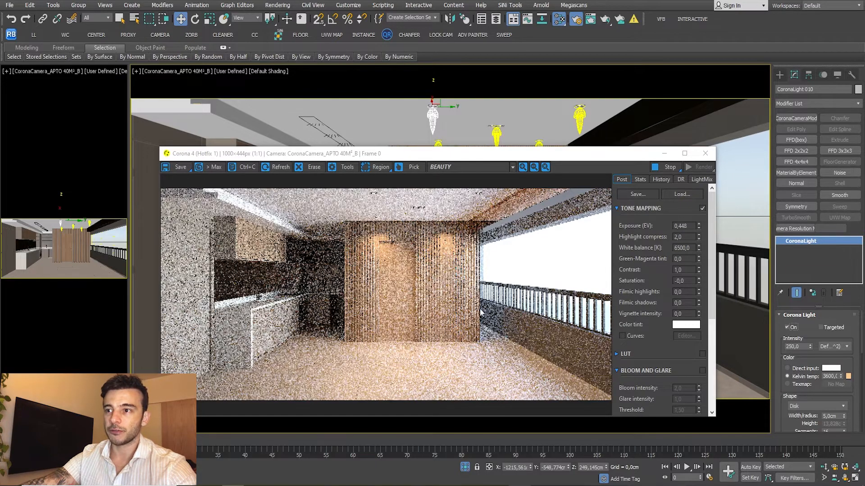
{"action": "left_click_drag", "start_coordinate": [410, 154], "coordinate": [312, 91]}
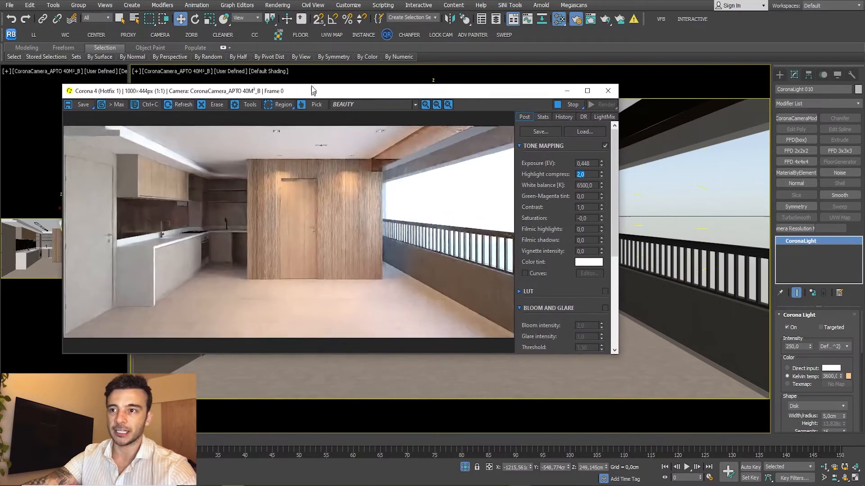
{"action": "left_click", "coordinate": [788, 327]}
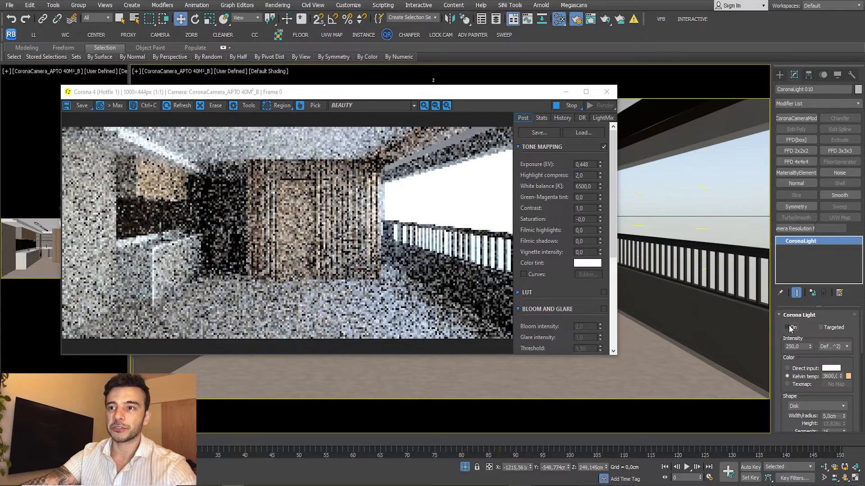
Step: Turn the ceiling downlights back on and view their effect on the interactive render
{"action": "left_click", "coordinate": [788, 327]}
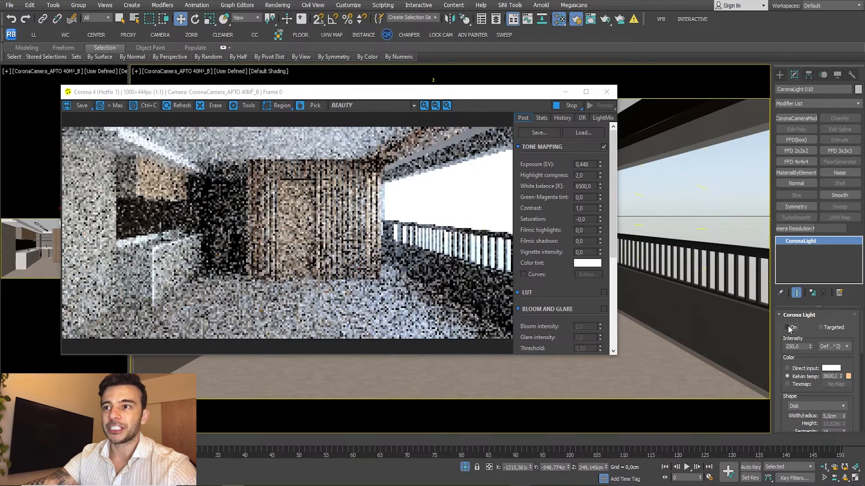
{"action": "left_click", "coordinate": [788, 328]}
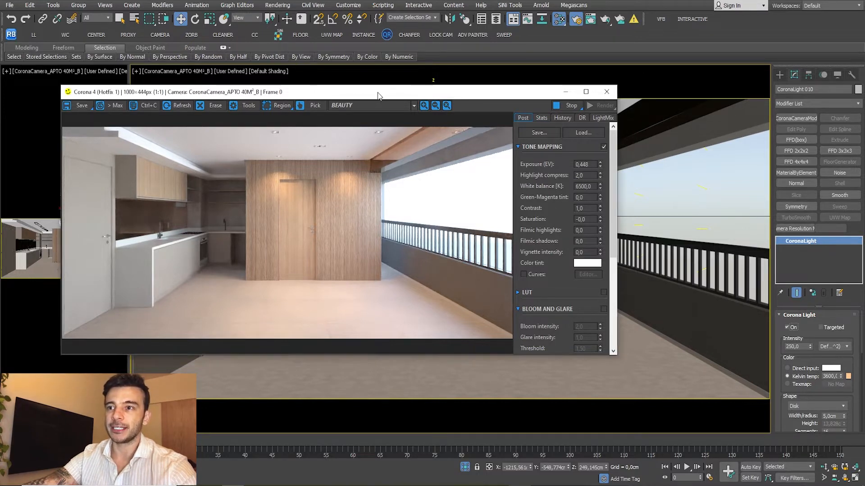
{"action": "left_click_drag", "start_coordinate": [378, 97], "coordinate": [413, 91]}
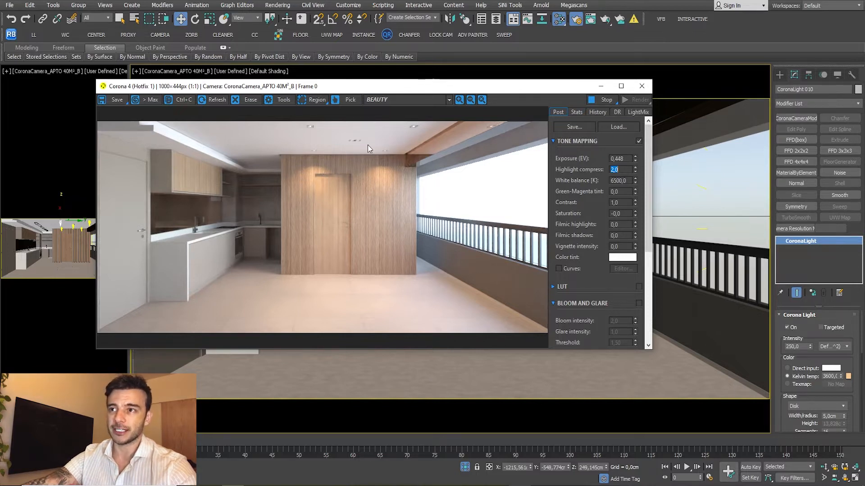
{"action": "left_click_drag", "start_coordinate": [338, 86], "coordinate": [376, 61]}
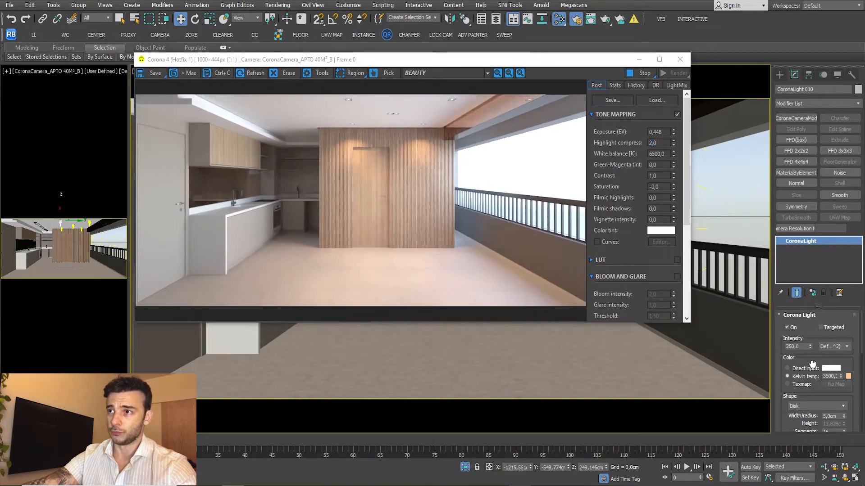
Step: Inspect the ceiling downlight's IES settings and open the IES profile selection, leaving the assigned profile as it is
{"action": "left_click_drag", "start_coordinate": [495, 60], "coordinate": [397, 180]}
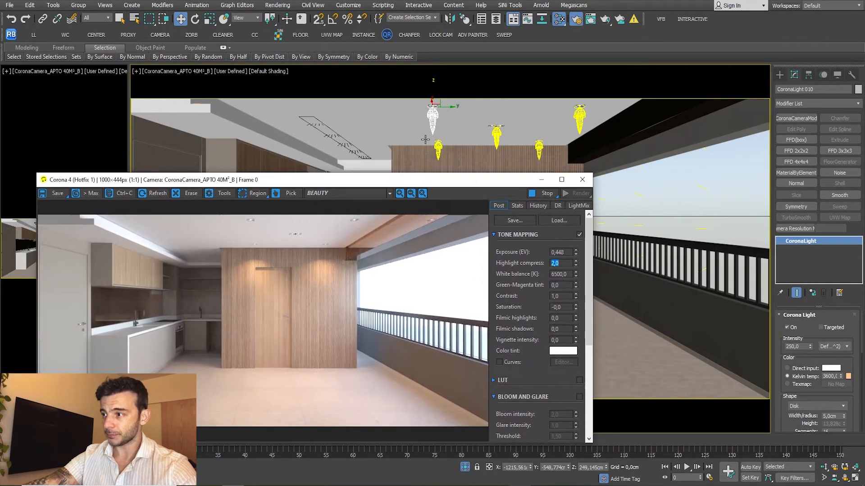
{"action": "scroll", "coordinate": [793, 408], "scroll_direction": "down", "scroll_amount": 5}
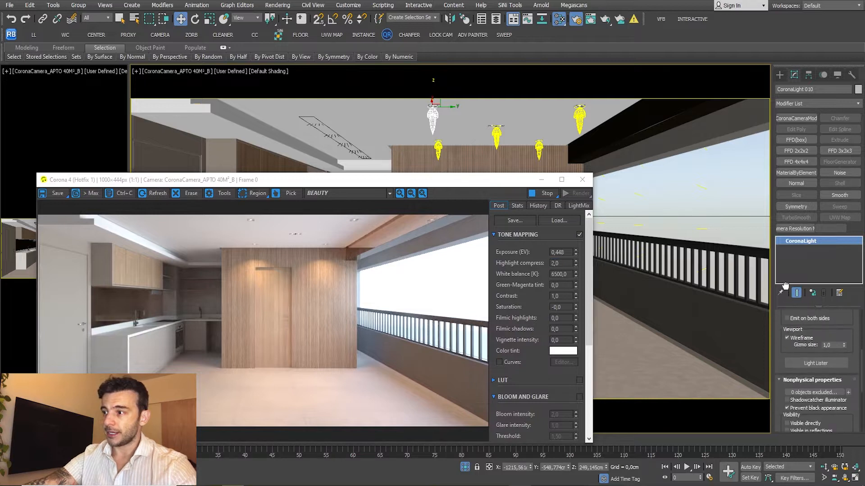
{"action": "scroll", "coordinate": [819, 355], "scroll_direction": "down", "scroll_amount": 4}
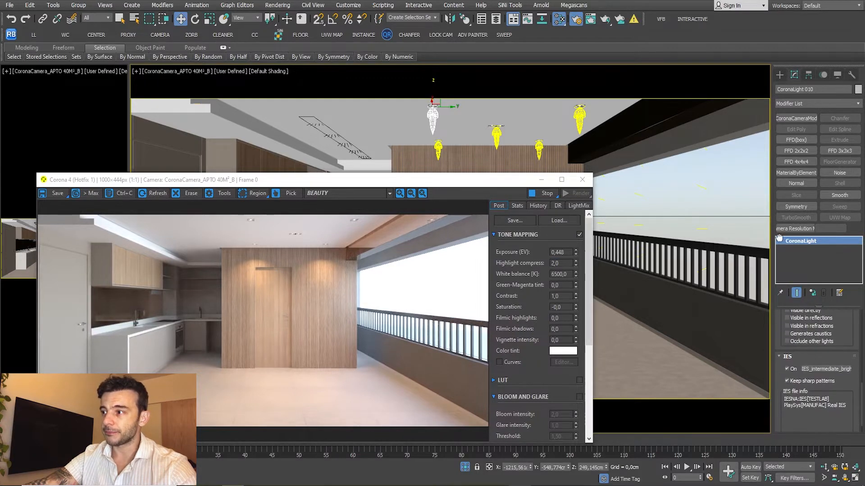
{"action": "left_click", "coordinate": [824, 369]}
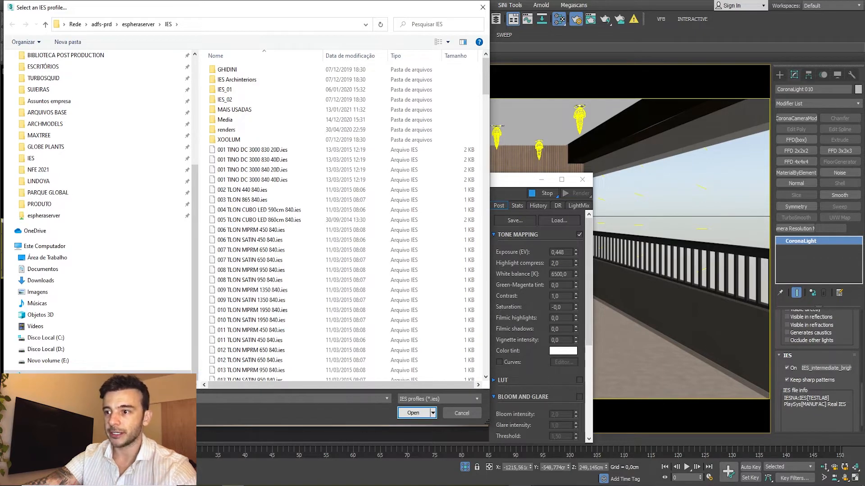
{"action": "left_click", "coordinate": [462, 413]}
{"action": "left_click_drag", "start_coordinate": [359, 181], "coordinate": [454, 162]}
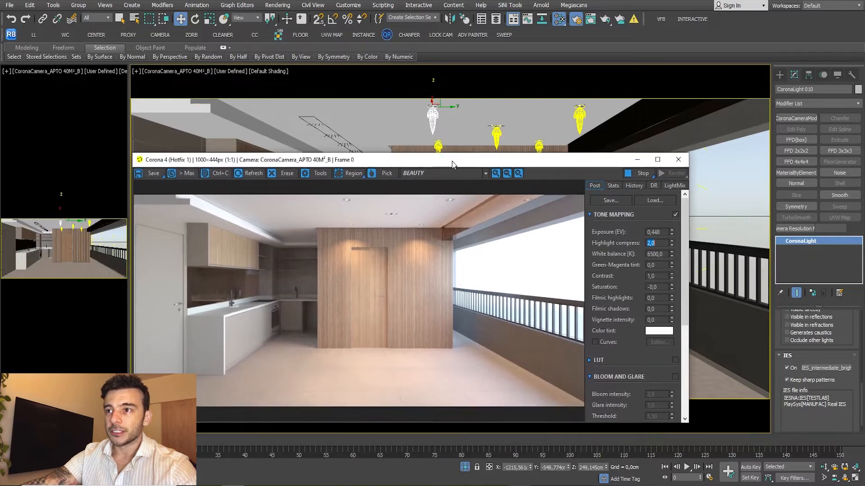
Step: Select the rectangular cove light above the kitchen in wireframe display and turn it on
{"action": "left_click", "coordinate": [344, 138]}
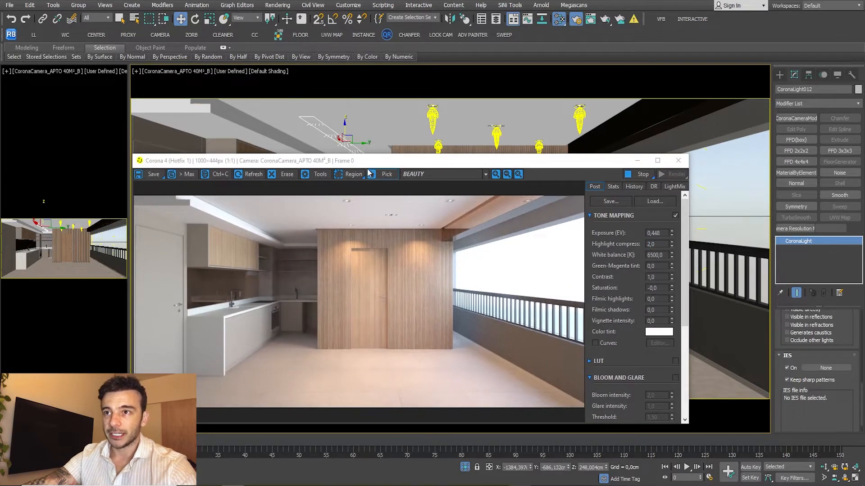
{"action": "left_click_drag", "start_coordinate": [368, 164], "coordinate": [380, 183]}
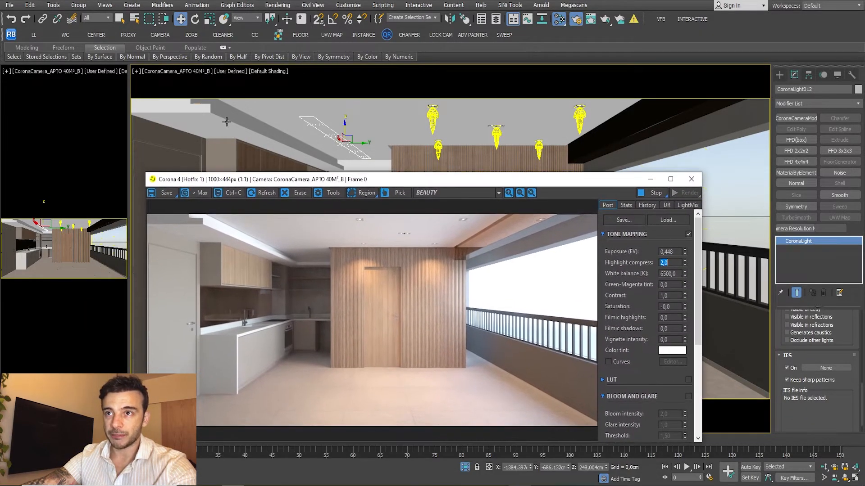
{"action": "left_click", "coordinate": [227, 122]}
{"action": "key", "text": "F3"}
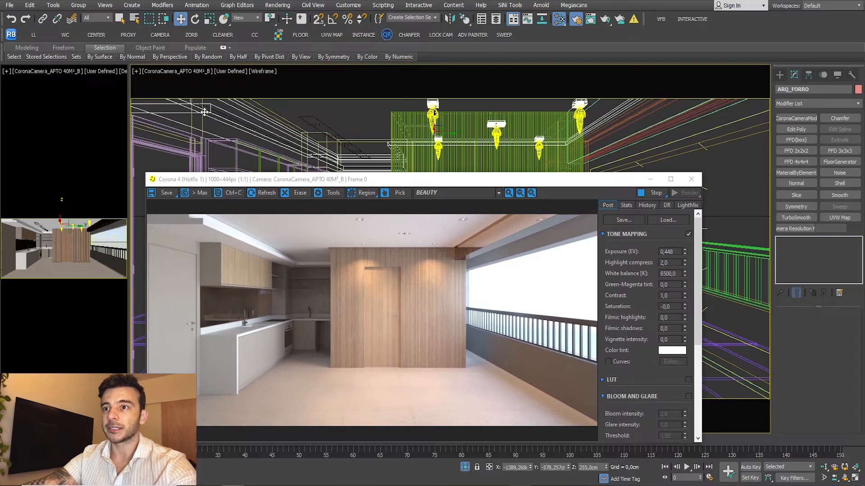
{"action": "left_click", "coordinate": [226, 115]}
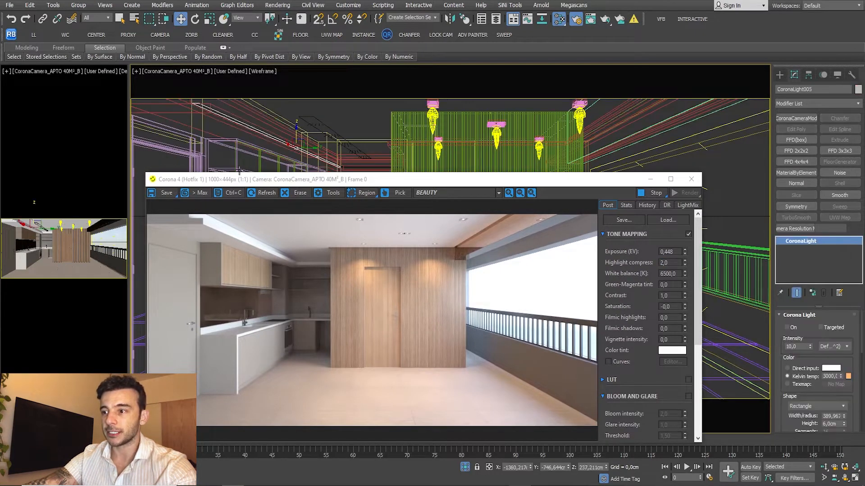
{"action": "left_click_drag", "start_coordinate": [243, 181], "coordinate": [285, 146]}
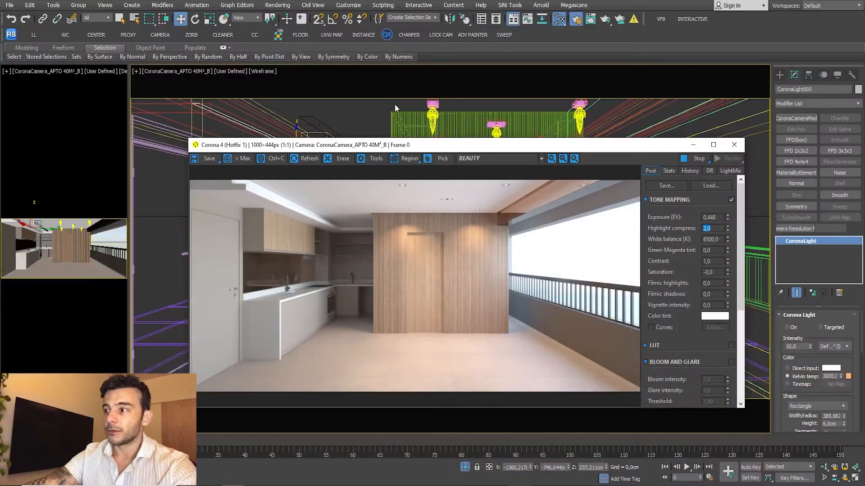
{"action": "left_click_drag", "start_coordinate": [563, 145], "coordinate": [559, 189]}
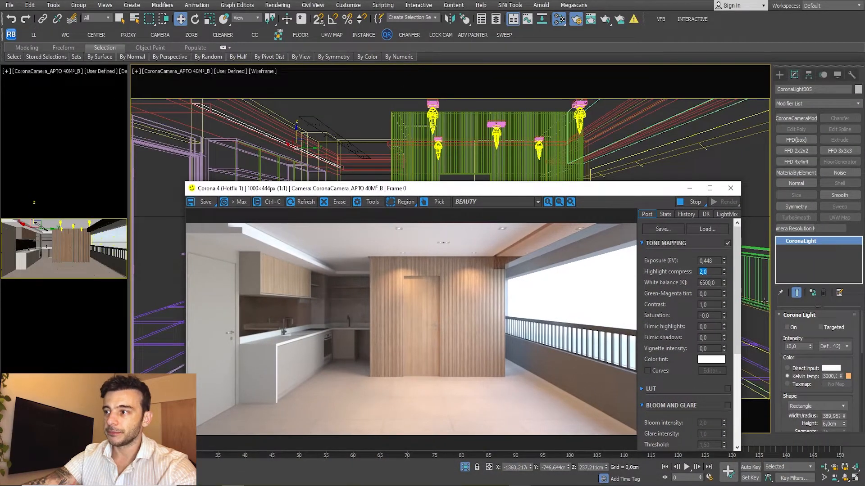
{"action": "left_click", "coordinate": [787, 327]}
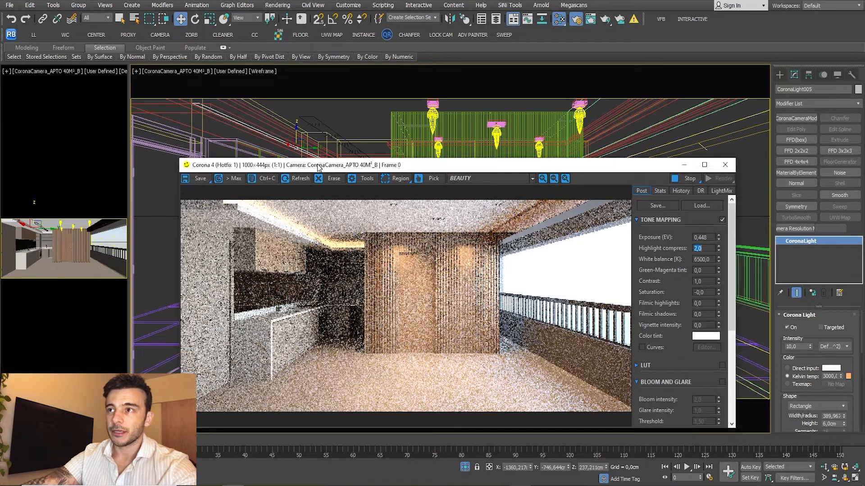
Step: Examine the cove light's placement in the ceiling recess and the kitchen area from a shaded perspective view
{"action": "left_click_drag", "start_coordinate": [326, 193], "coordinate": [315, 258]}
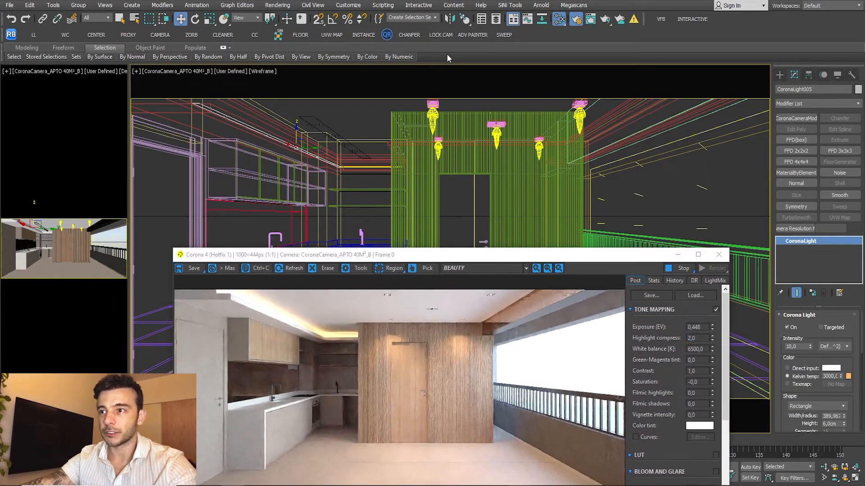
{"action": "key", "text": "p"}
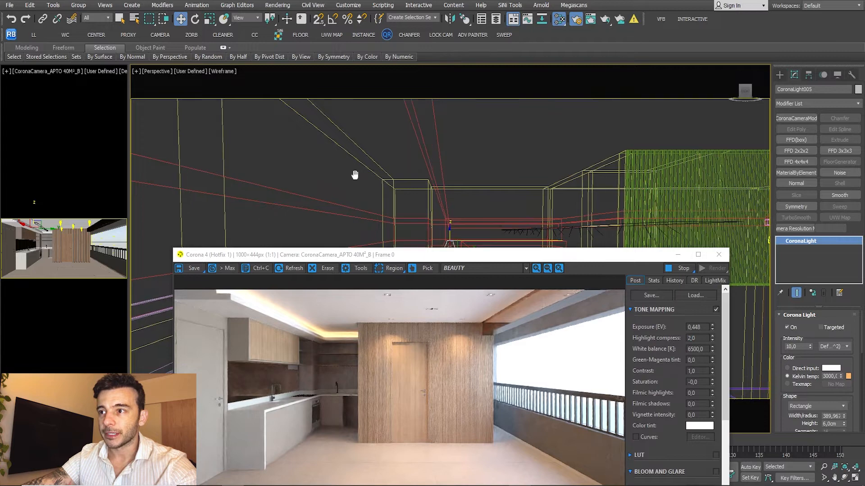
{"action": "middle_click_drag", "start_coordinate": [353, 173], "coordinate": [290, 100]}
{"action": "key", "text": "F3"}
{"action": "scroll", "coordinate": [315, 171], "scroll_direction": "up", "scroll_amount": 5}
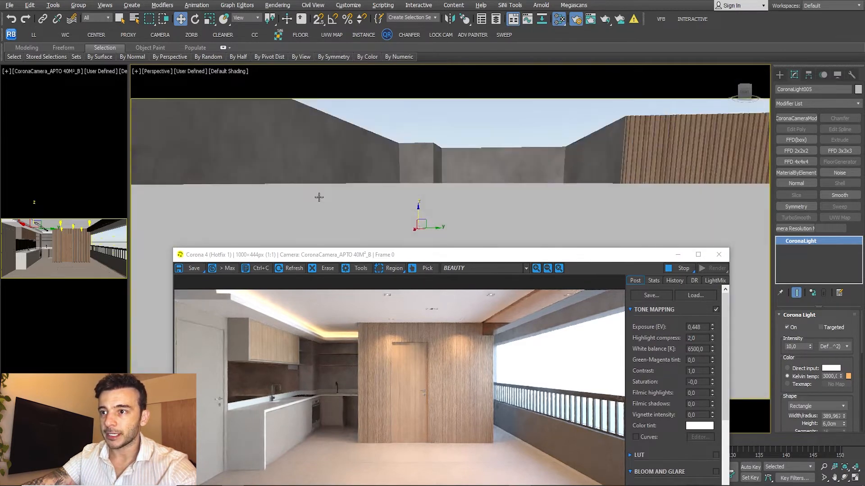
{"action": "scroll", "coordinate": [313, 195], "scroll_direction": "up", "scroll_amount": 3}
{"action": "left_click_drag", "start_coordinate": [339, 261], "coordinate": [405, 311]}
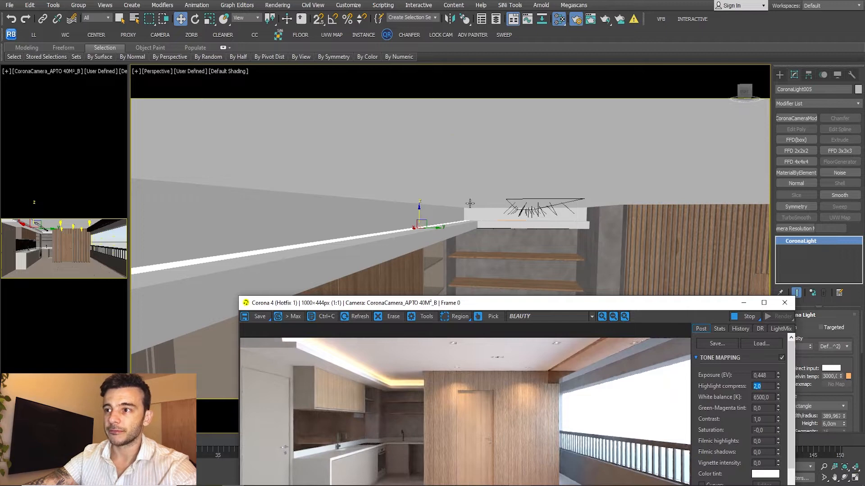
{"action": "middle_click_drag", "start_coordinate": [476, 234], "coordinate": [414, 236], "text": "alt"}
{"action": "scroll", "coordinate": [419, 271], "scroll_direction": "up", "scroll_amount": 5}
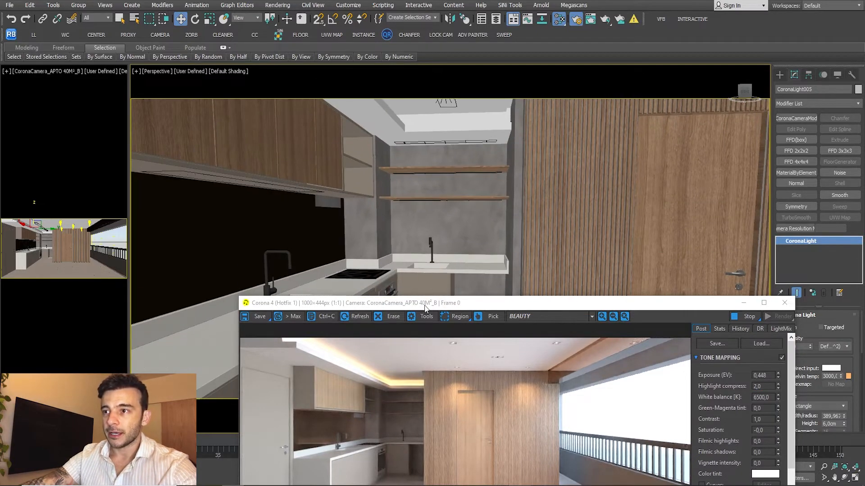
Step: Lower the tone mapping exposure to -0.180 and set the cove light's intensity to 5
{"action": "left_click_drag", "start_coordinate": [423, 308], "coordinate": [338, 86]}
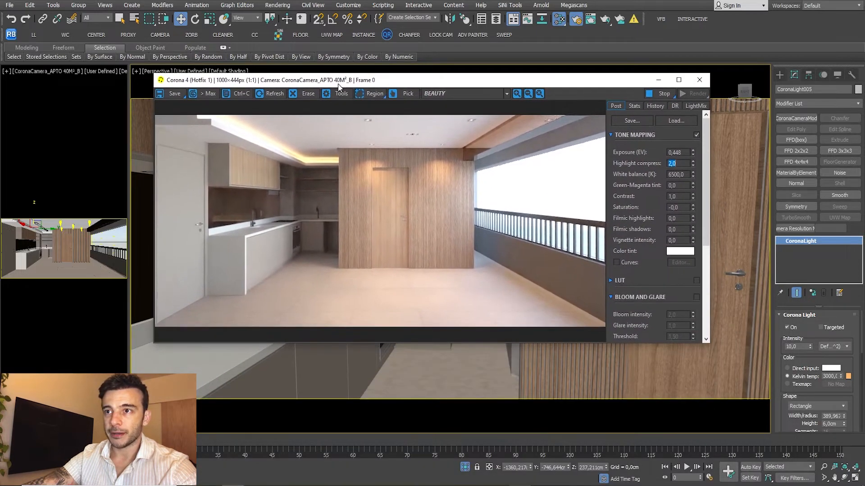
{"action": "left_click_drag", "start_coordinate": [696, 173], "coordinate": [696, 225]}
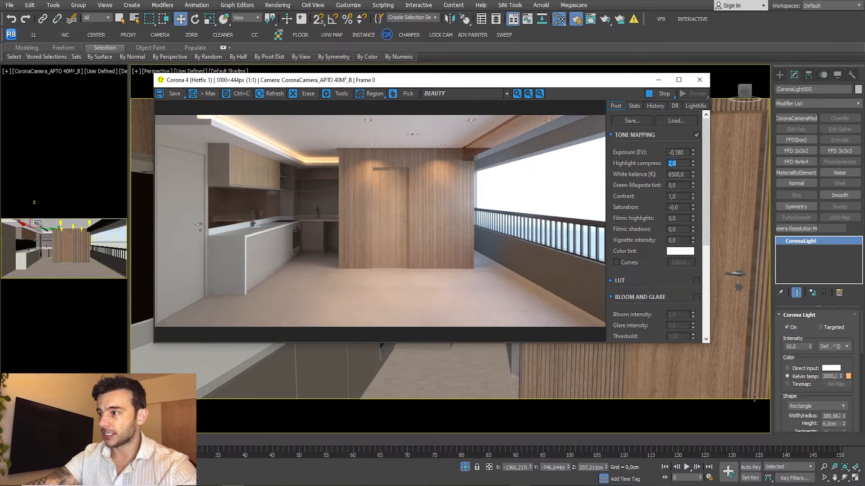
{"action": "left_click", "coordinate": [800, 386]}
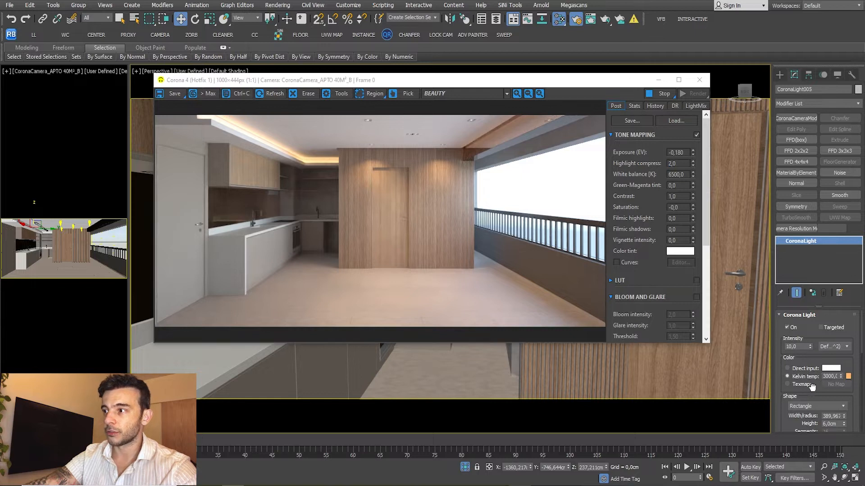
{"action": "double_click", "coordinate": [802, 346]}
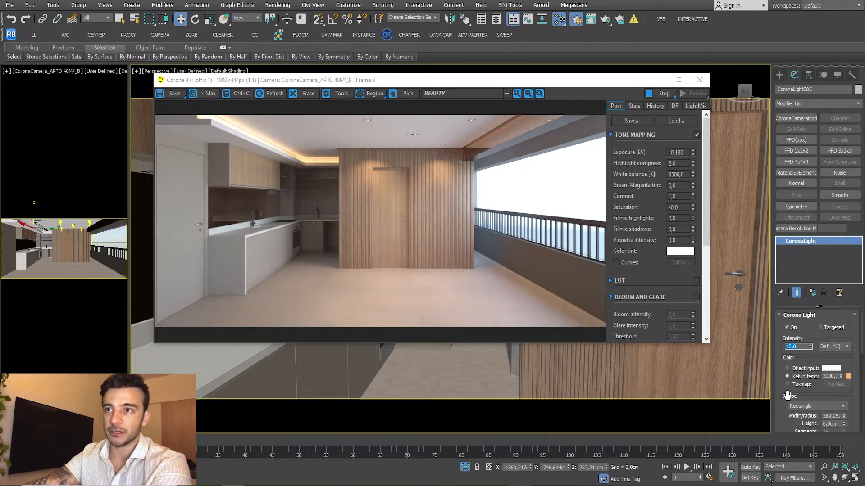
{"action": "type", "text": "5"}
{"action": "key", "text": "Return"}
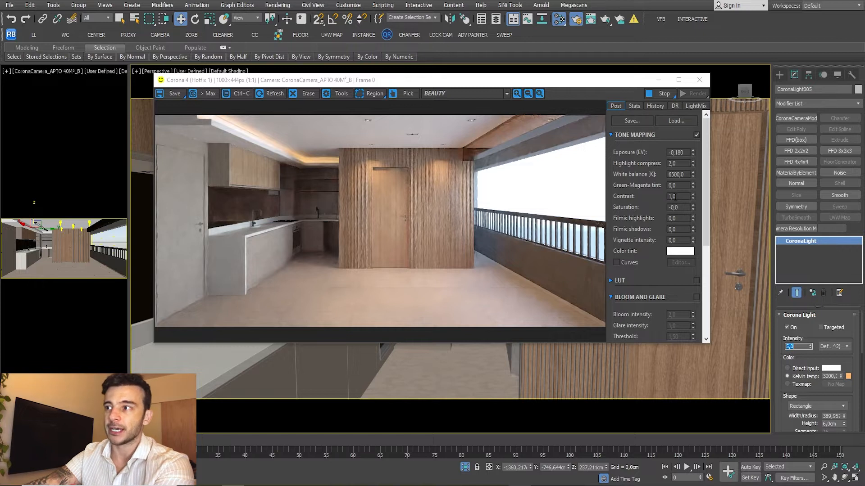
Step: Set the tone mapping contrast to 2
{"action": "double_click", "coordinate": [674, 196]}
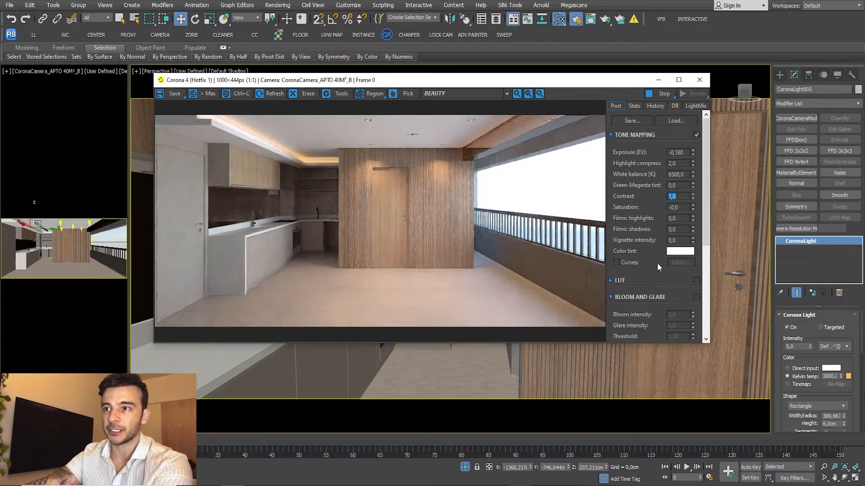
{"action": "type", "text": "2"}
{"action": "key", "text": "Return"}
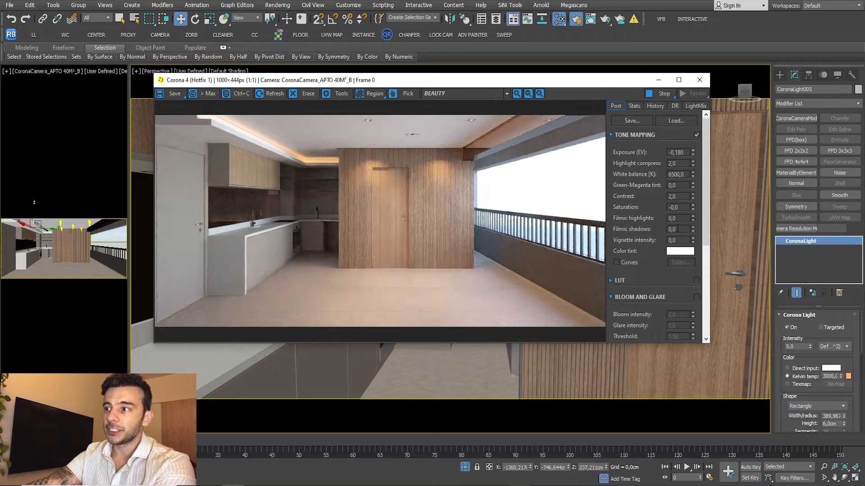
Step: Show the LUT settings and switch the LUT on and off repeatedly to compare its effect on the render, leaving it off
{"action": "left_click", "coordinate": [696, 280]}
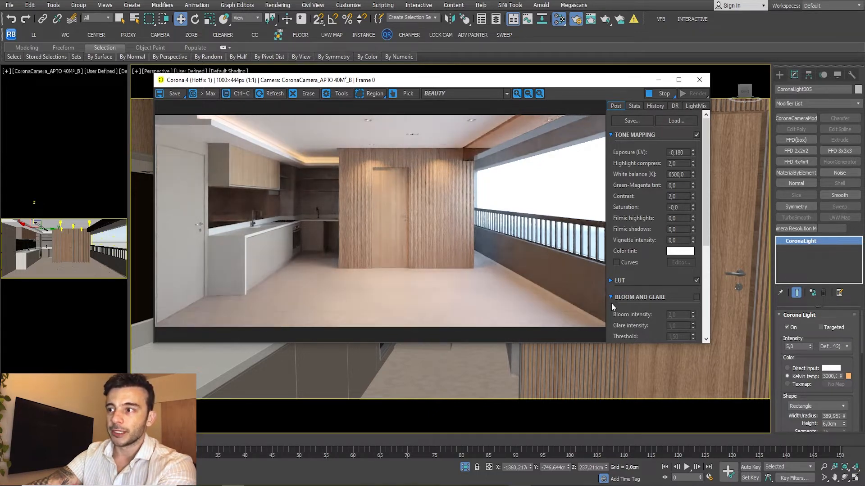
{"action": "left_click", "coordinate": [610, 280]}
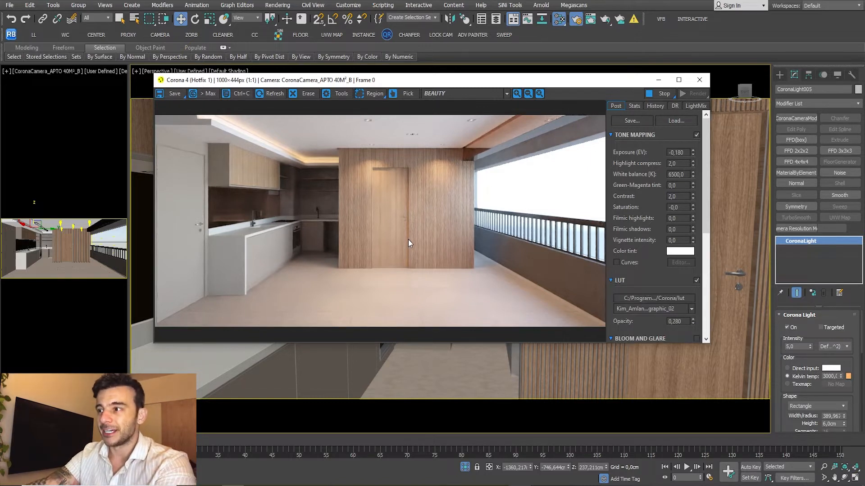
{"action": "left_click", "coordinate": [696, 280]}
{"action": "left_click", "coordinate": [696, 280]}
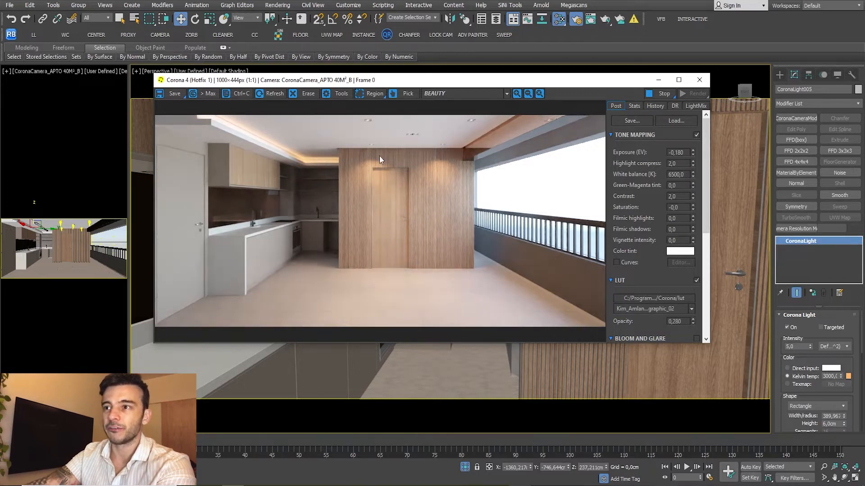
{"action": "left_click", "coordinate": [696, 280]}
{"action": "left_click", "coordinate": [696, 280]}
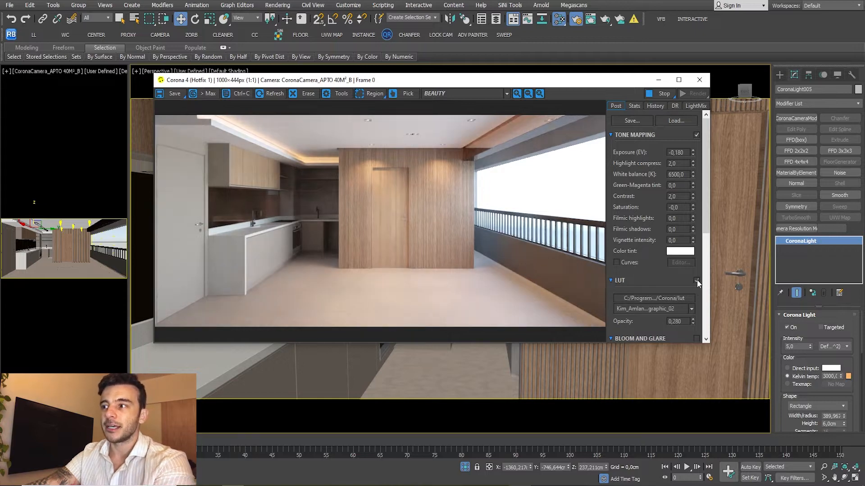
{"action": "left_click", "coordinate": [696, 280]}
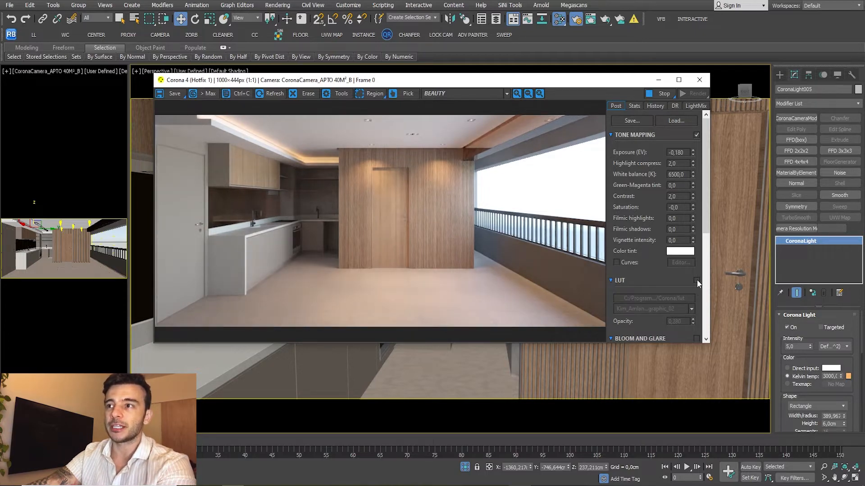
{"action": "left_click", "coordinate": [696, 280]}
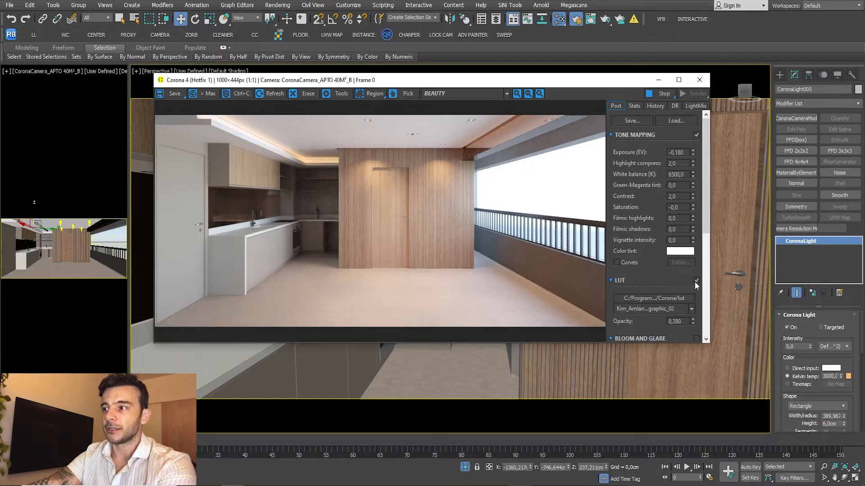
{"action": "left_click", "coordinate": [696, 280]}
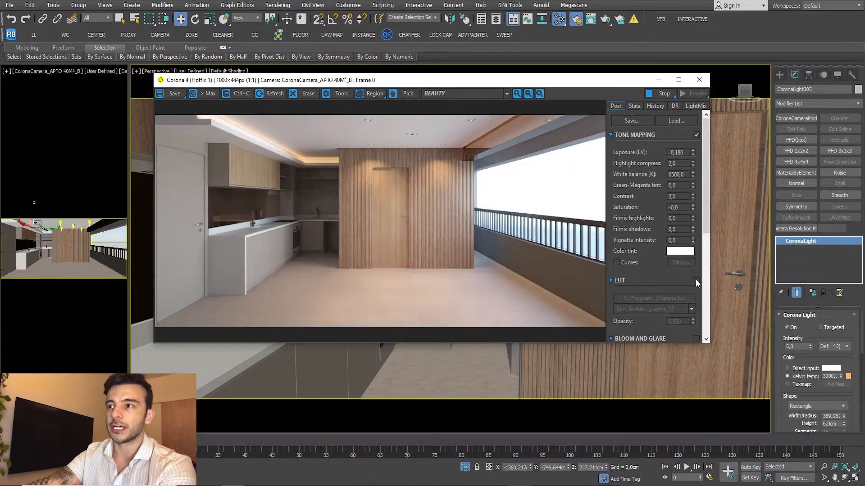
Step: Switch the LUT on and off repeatedly to compare its effect, view the preset list without changing the preset, and leave the LUT on
{"action": "left_click", "coordinate": [696, 280]}
{"action": "left_click", "coordinate": [697, 280]}
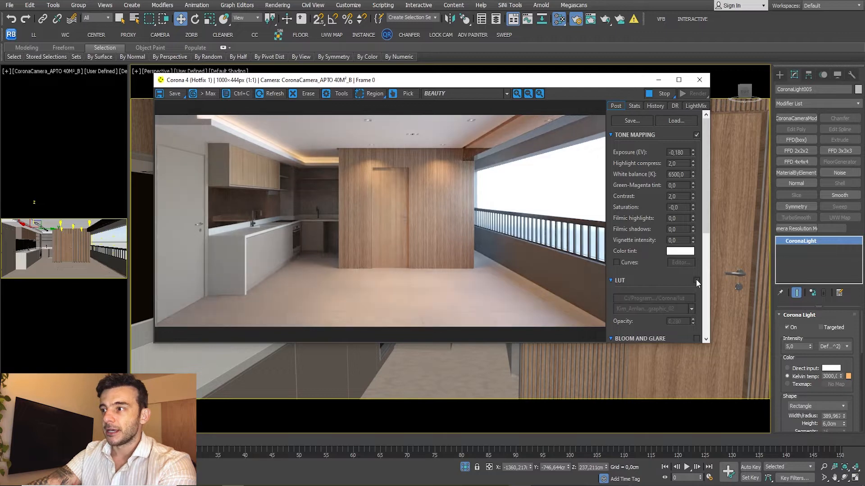
{"action": "left_click", "coordinate": [696, 280]}
{"action": "left_click", "coordinate": [696, 281]}
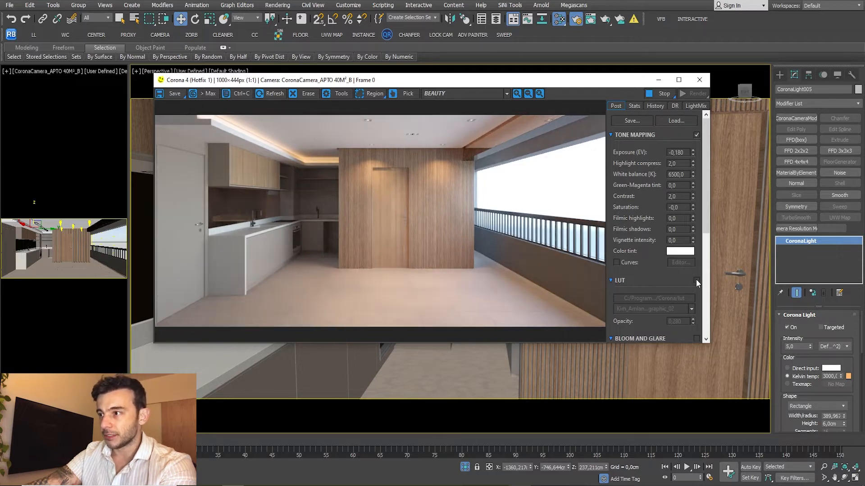
{"action": "left_click", "coordinate": [696, 280]}
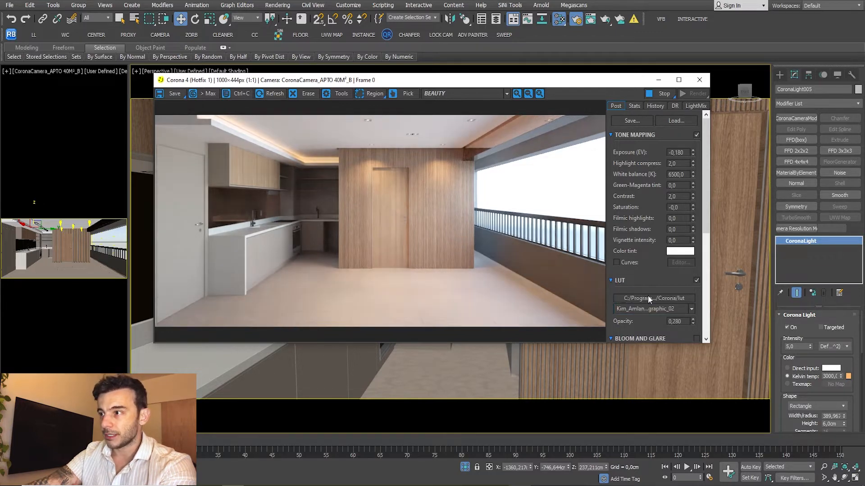
{"action": "left_click", "coordinate": [691, 309]}
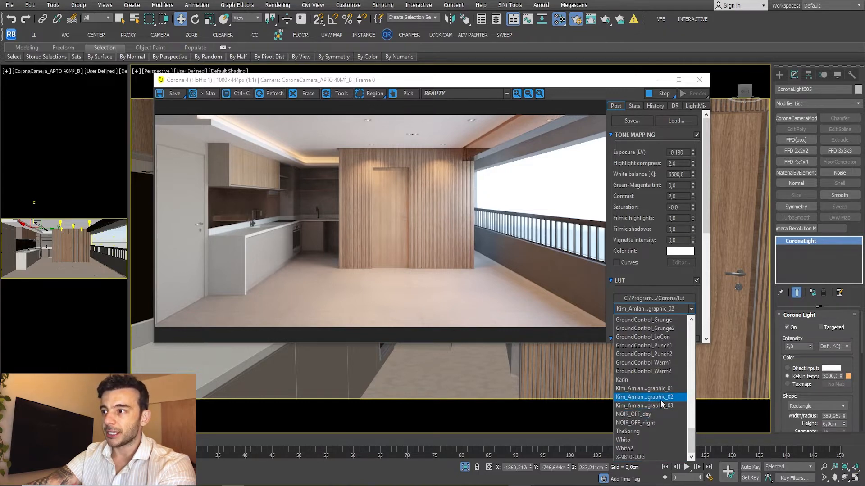
{"action": "left_click", "coordinate": [689, 285]}
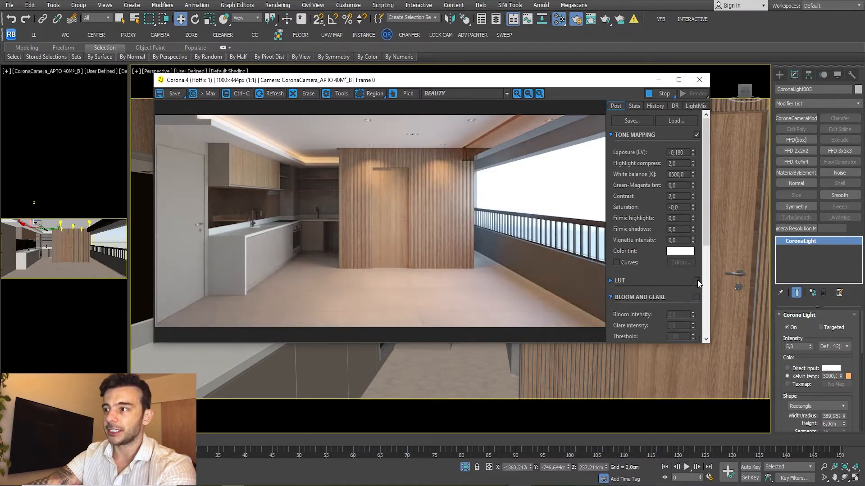
{"action": "left_click", "coordinate": [610, 281]}
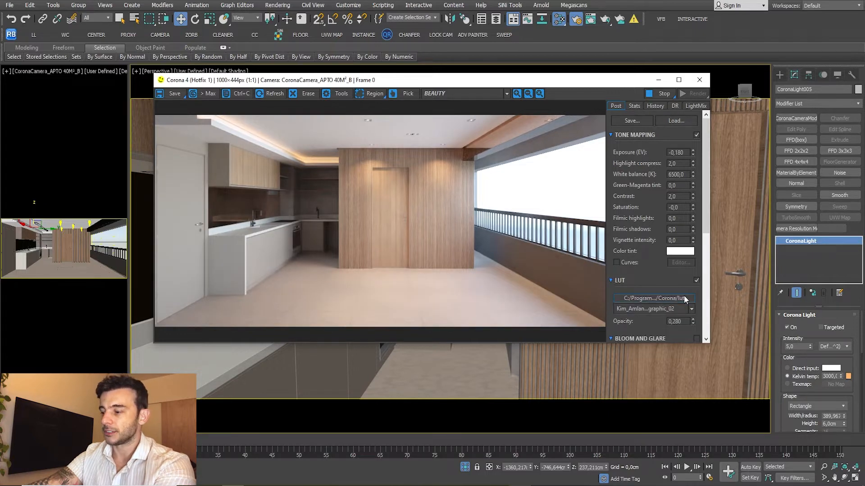
Step: Test the LUT at opacities of 0.30 and 1, and settle on an opacity of 0.25
{"action": "double_click", "coordinate": [678, 321]}
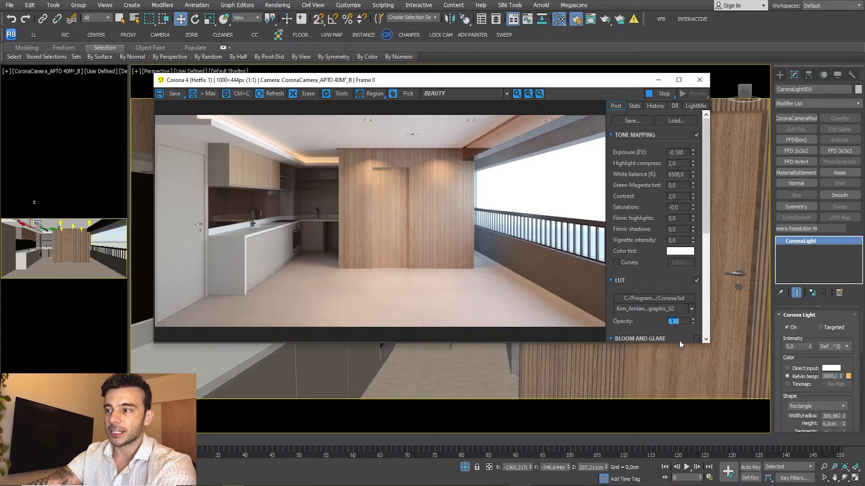
{"action": "left_click", "coordinate": [696, 279]}
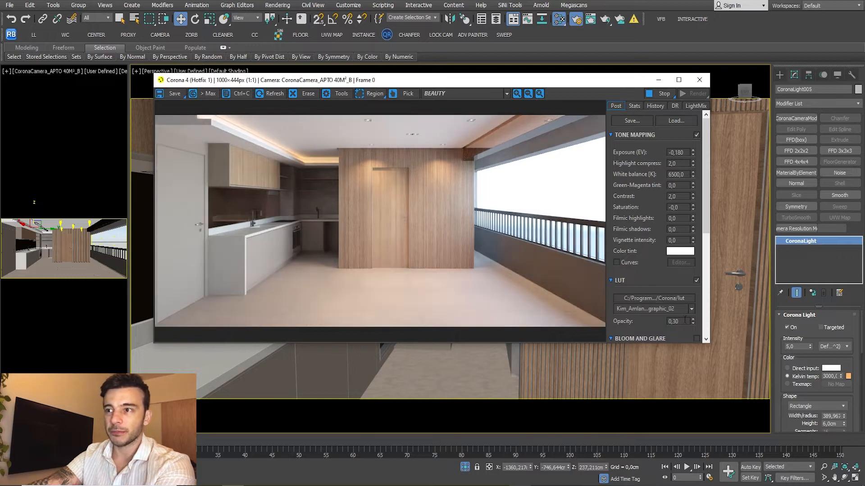
{"action": "double_click", "coordinate": [678, 320]}
{"action": "type", "text": "1"}
{"action": "key", "text": "Return"}
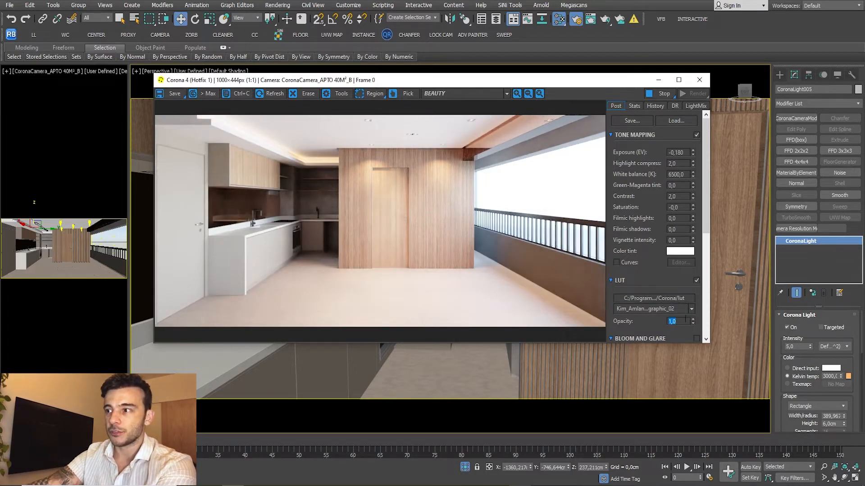
{"action": "type", "text": "0,25"}
{"action": "key", "text": "Return"}
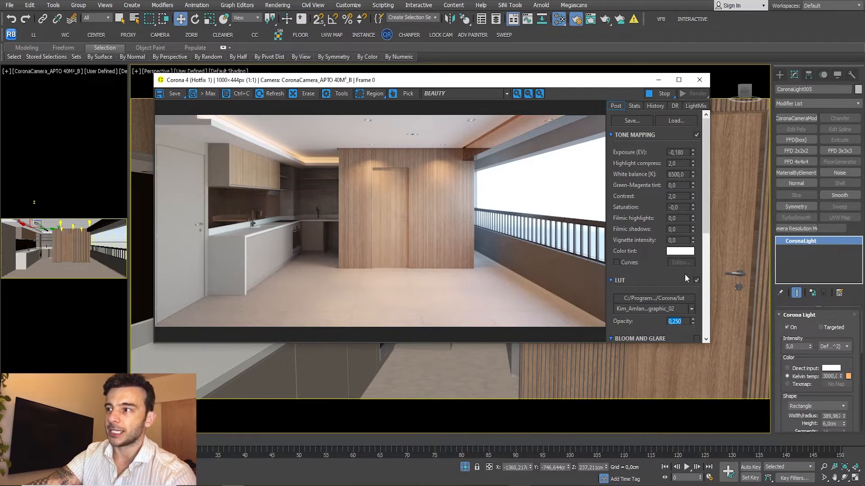
Step: Try a filmic shadows value of 1 in the tone mapping and return it to 0
{"action": "double_click", "coordinate": [672, 229]}
{"action": "type", "text": "1"}
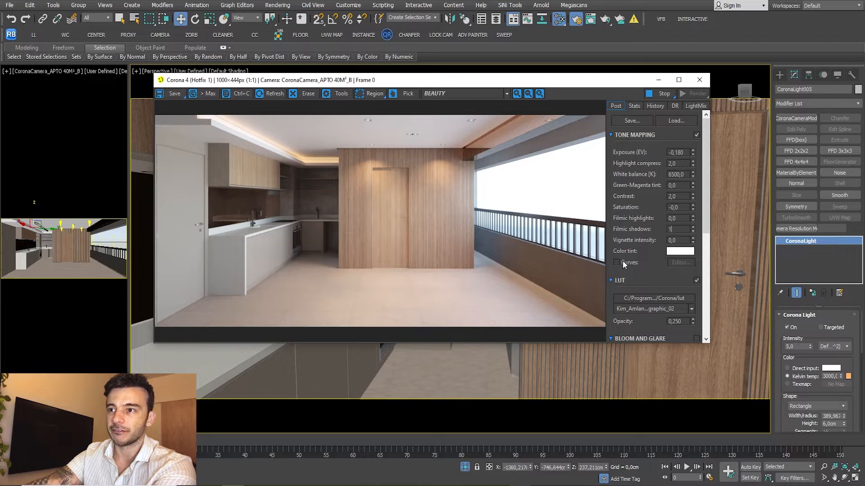
{"action": "key", "text": "Return"}
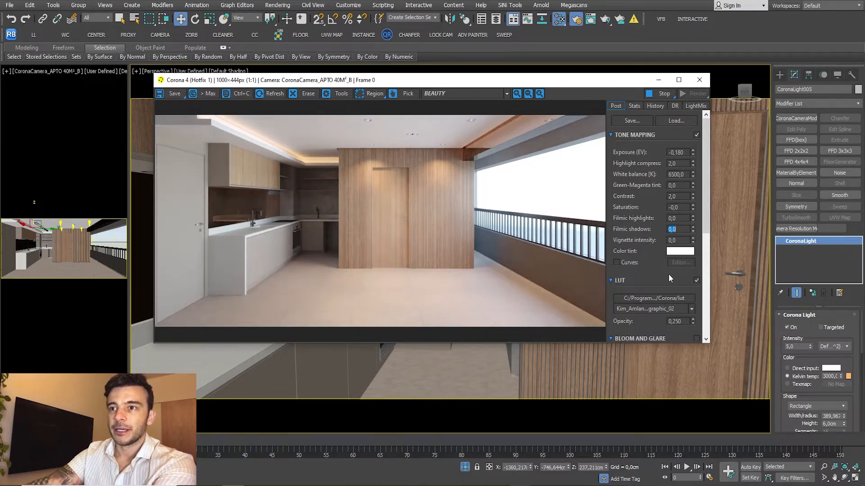
{"action": "type", "text": "0"}
{"action": "key", "text": "Return"}
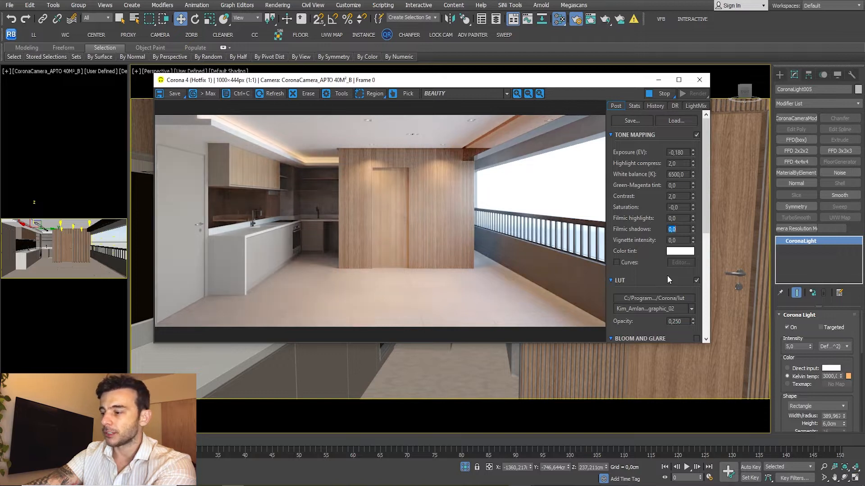
Step: Set highlight compression to 1.50 and filmic shadows to 0.5, checking the effect on the cove lighting close up
{"action": "left_click", "coordinate": [677, 164]}
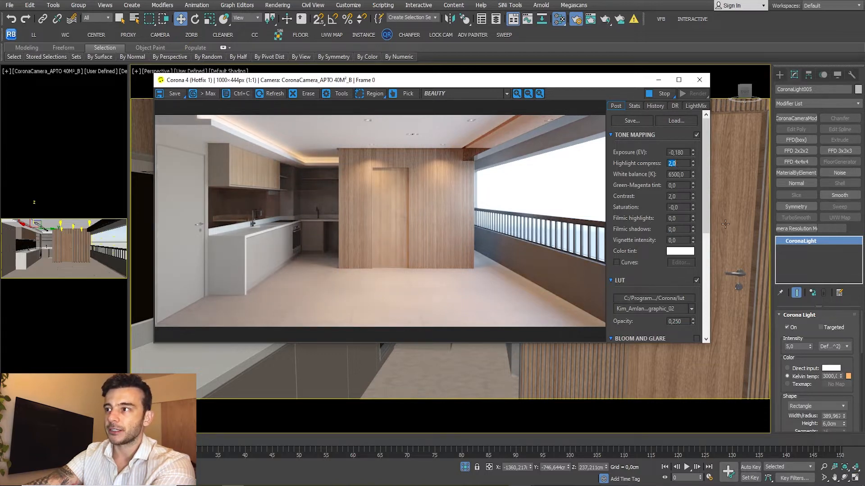
{"action": "type", "text": "1,"}
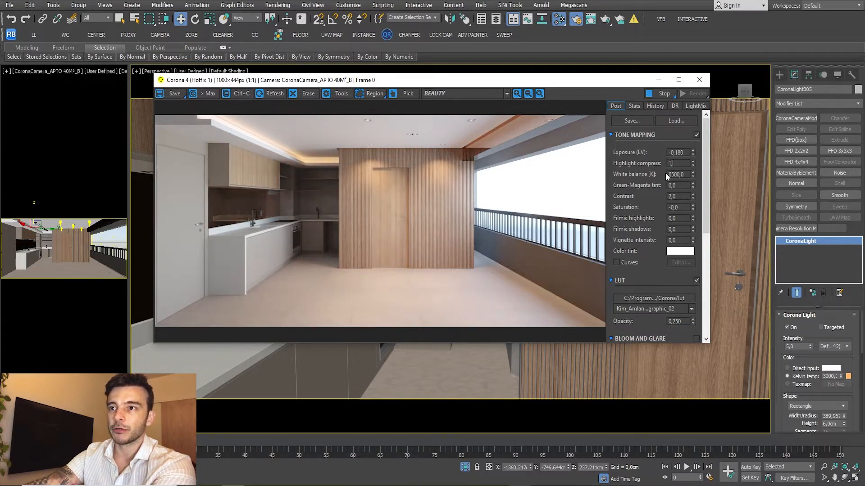
{"action": "type", "text": "50"}
{"action": "key", "text": "Return"}
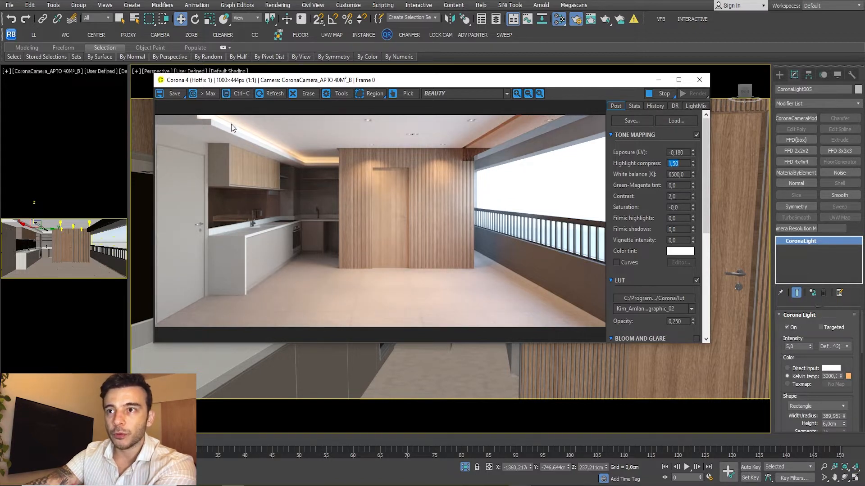
{"action": "scroll", "coordinate": [225, 124], "scroll_direction": "up", "scroll_amount": 2}
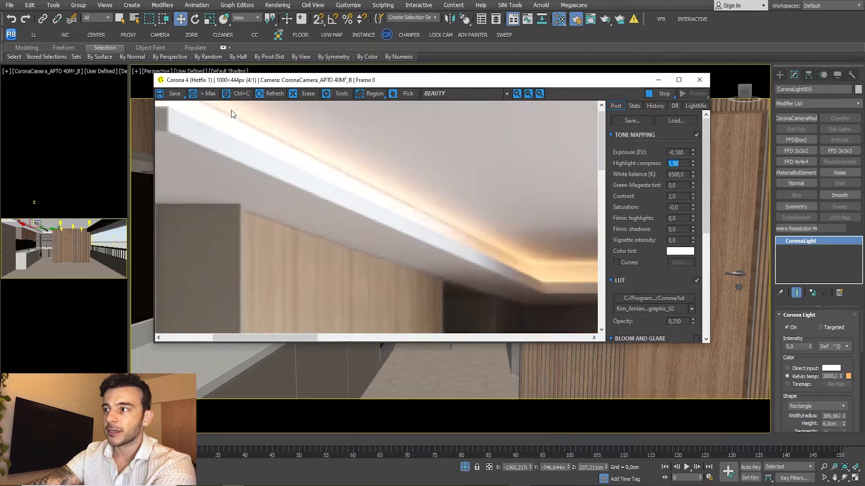
{"action": "left_click", "coordinate": [671, 229]}
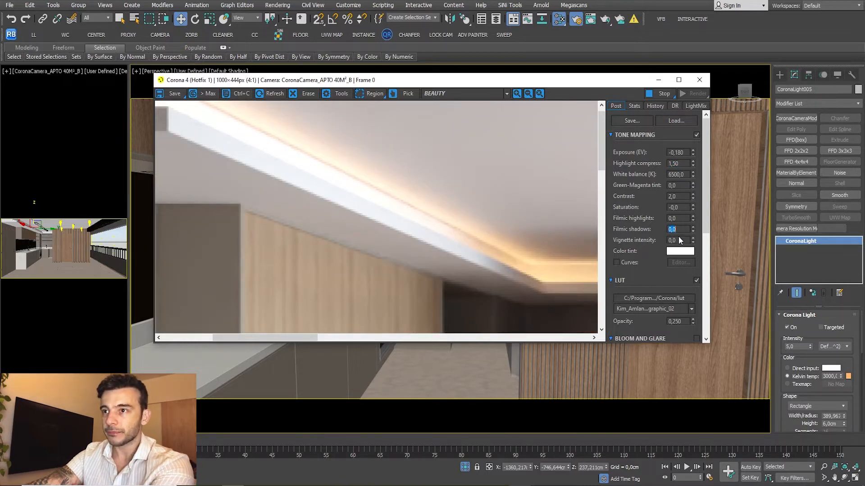
{"action": "type", "text": "0,5"}
{"action": "key", "text": "Return"}
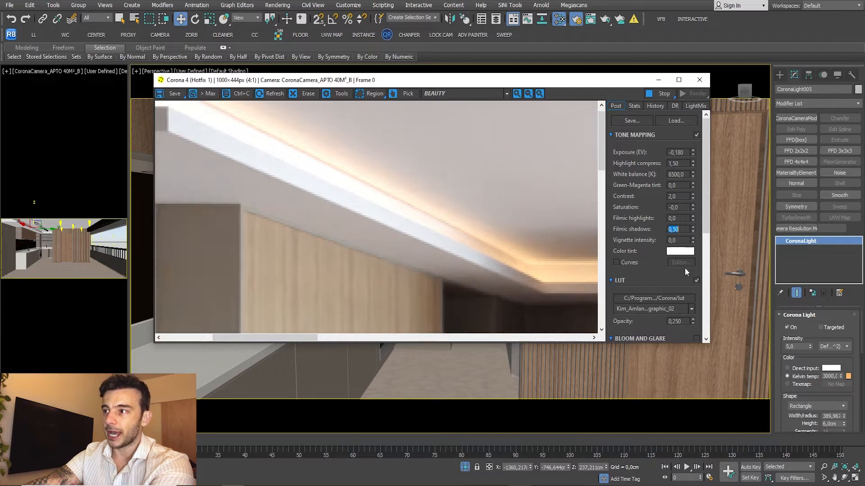
Step: Compare filmic highlights at 1 and 0 on the cove and kitchen area, and set the value to 0.25
{"action": "left_click", "coordinate": [671, 218]}
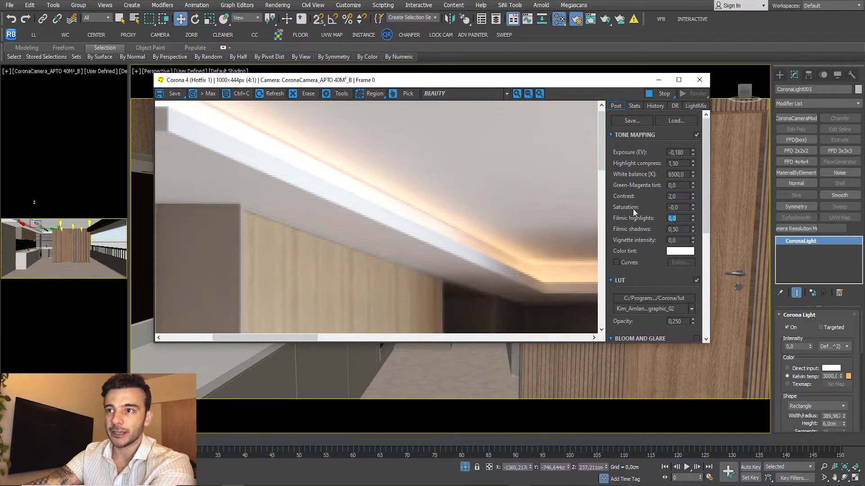
{"action": "type", "text": "1"}
{"action": "key", "text": "Return"}
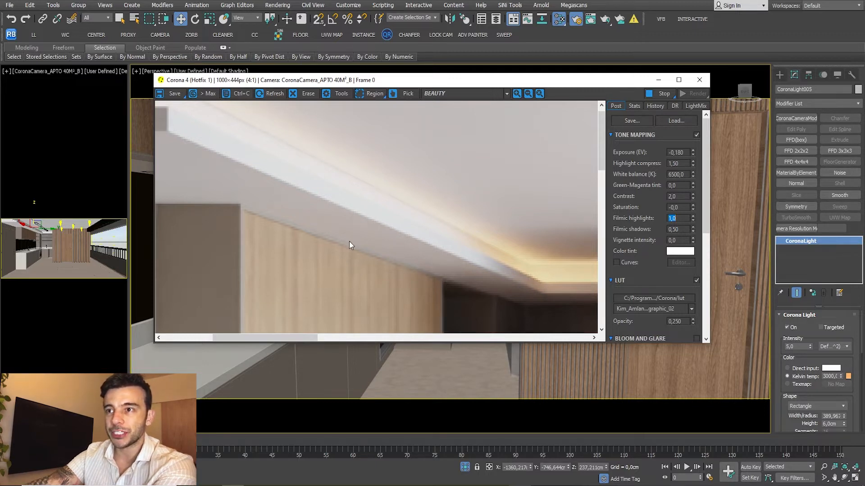
{"action": "scroll", "coordinate": [321, 185], "scroll_direction": "down", "scroll_amount": 1}
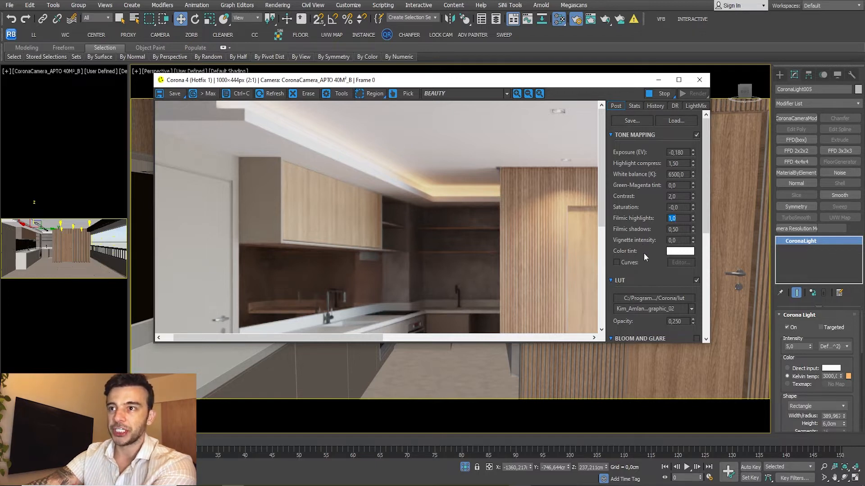
{"action": "type", "text": "0"}
{"action": "key", "text": "Return"}
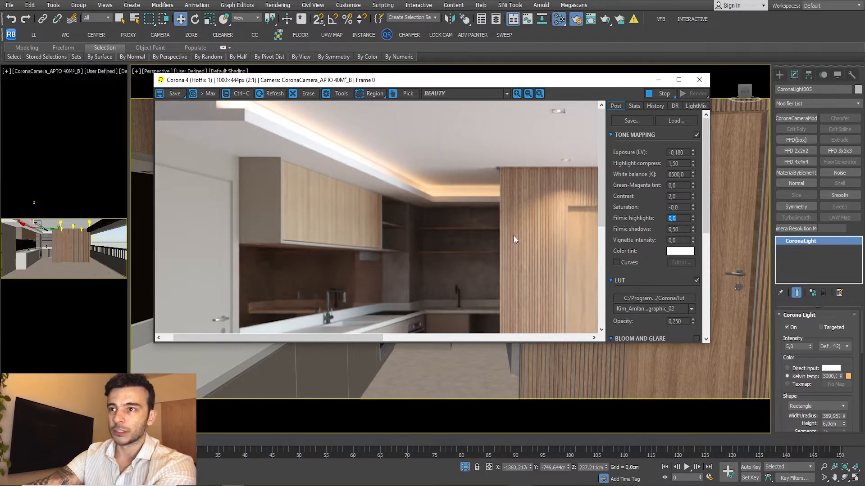
{"action": "type", "text": "0"}
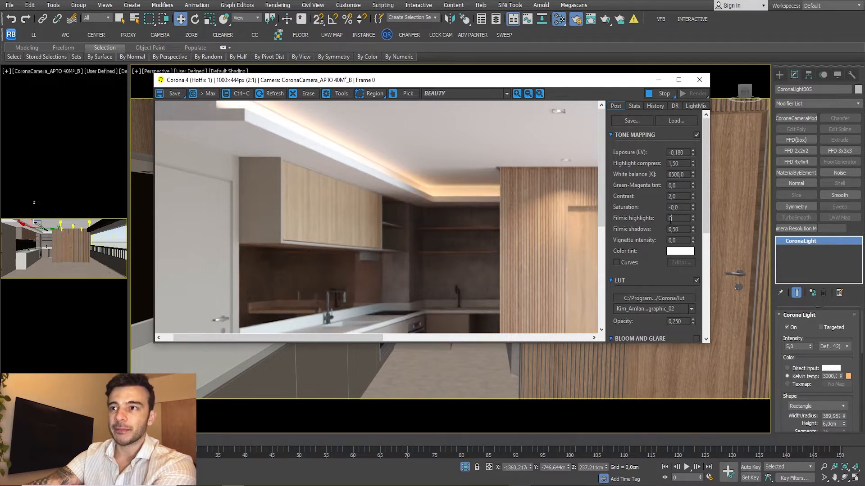
{"action": "type", "text": "1"}
{"action": "key", "text": "Return"}
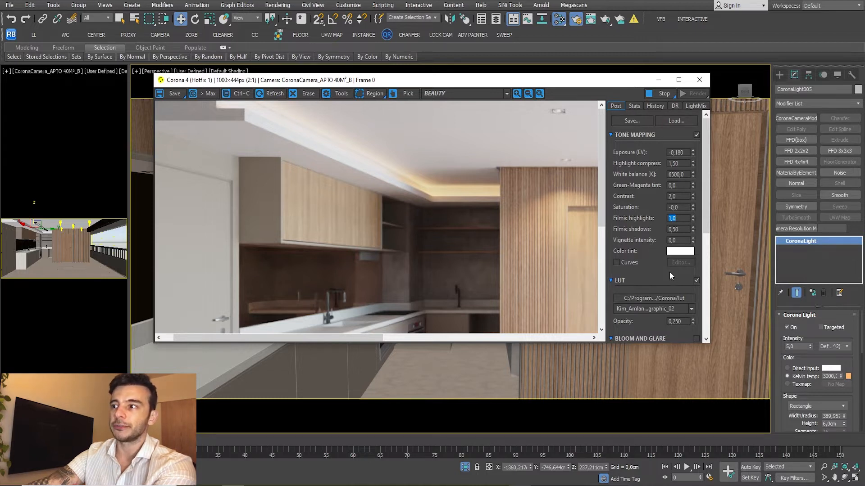
{"action": "type", "text": "0,25"}
{"action": "key", "text": "Return"}
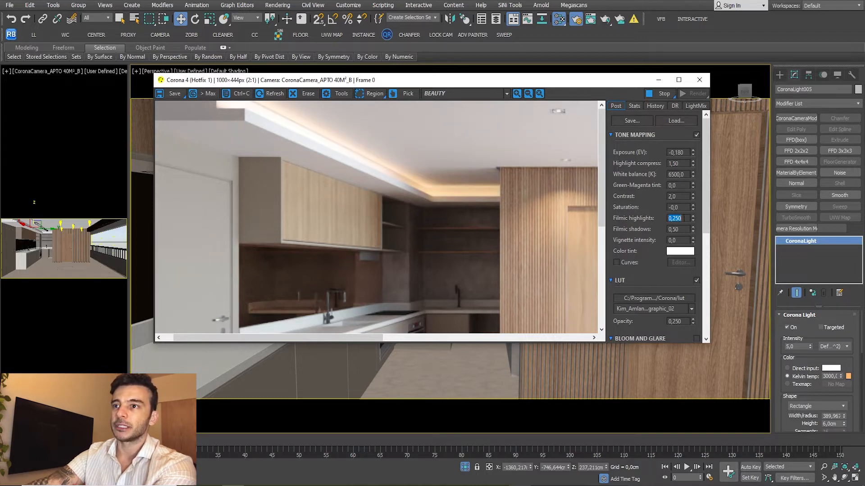
Step: Set highlight compression to 1.8 and check the ceiling cove and the whole room in the render
{"action": "left_click", "coordinate": [673, 163]}
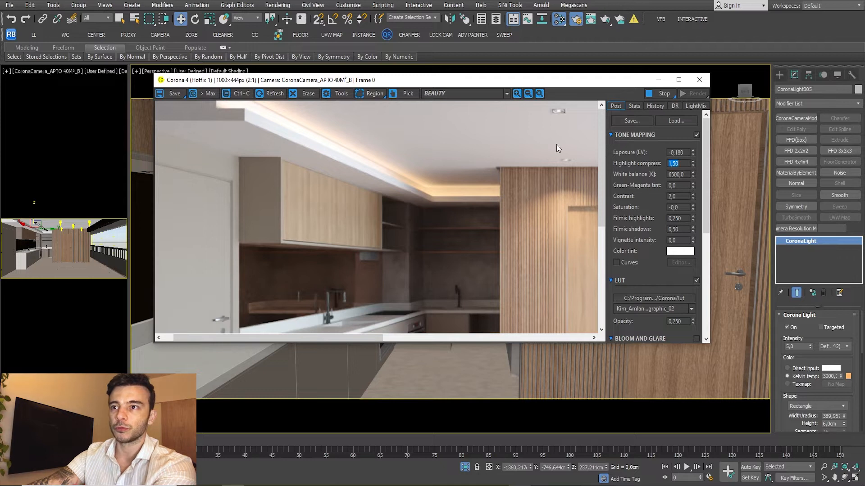
{"action": "type", "text": "1,8"}
{"action": "key", "text": "Return"}
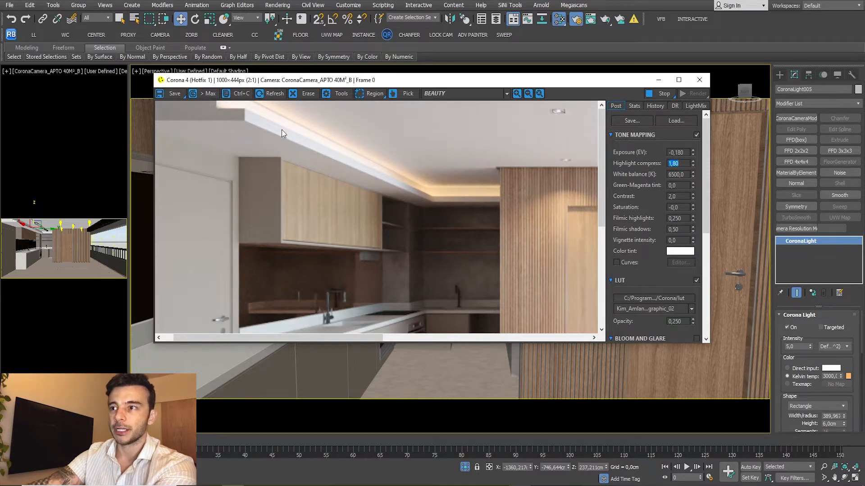
{"action": "scroll", "coordinate": [315, 148], "scroll_direction": "left", "scroll_amount": 2}
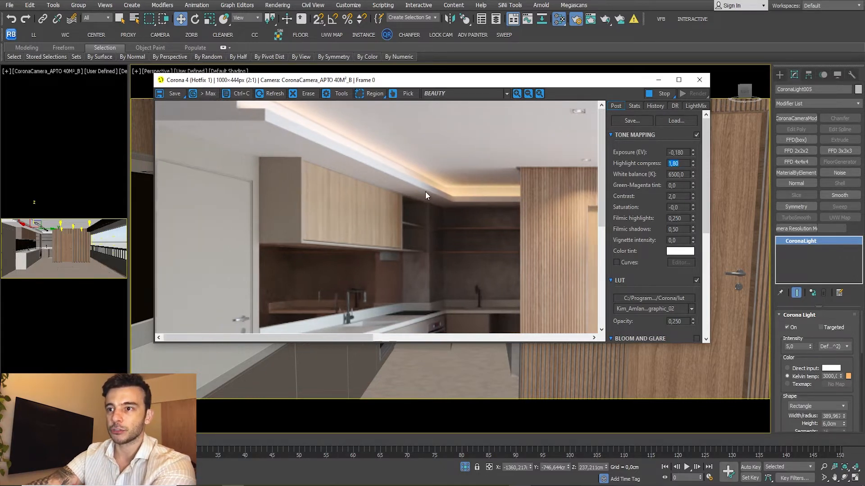
{"action": "scroll", "coordinate": [309, 131], "scroll_direction": "down", "scroll_amount": 1}
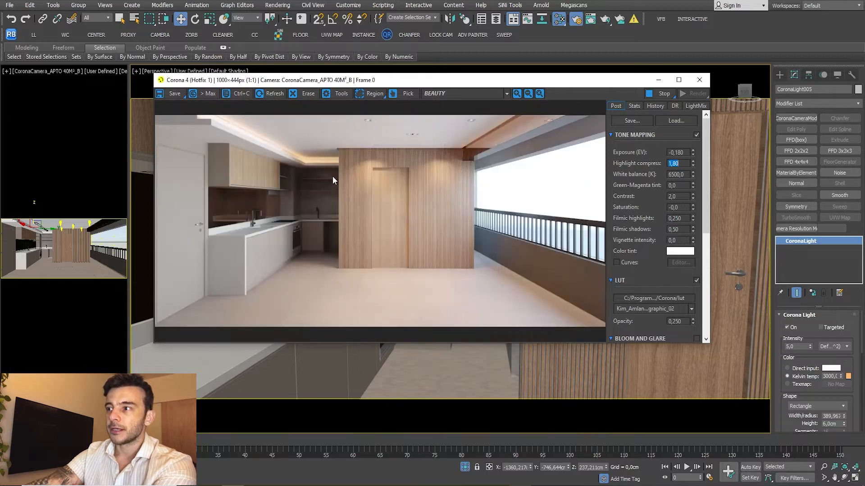
Step: Reset filmic shadows to 0 in the tone mapping
{"action": "double_click", "coordinate": [674, 229]}
{"action": "type", "text": "0"}
{"action": "key", "text": "Return"}
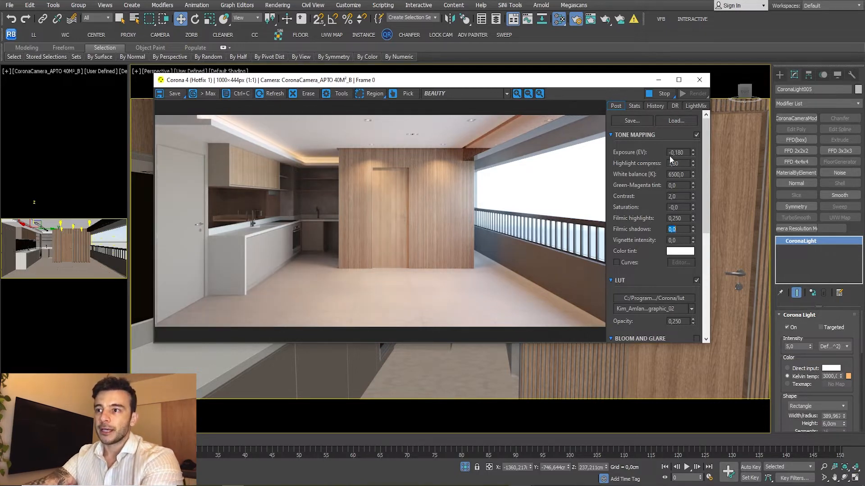
Step: Briefly open and close the Slate Material Editor, and move the frame buffer window aside to uncover the perspective viewport
{"action": "left_click_drag", "start_coordinate": [459, 78], "coordinate": [395, 77]}
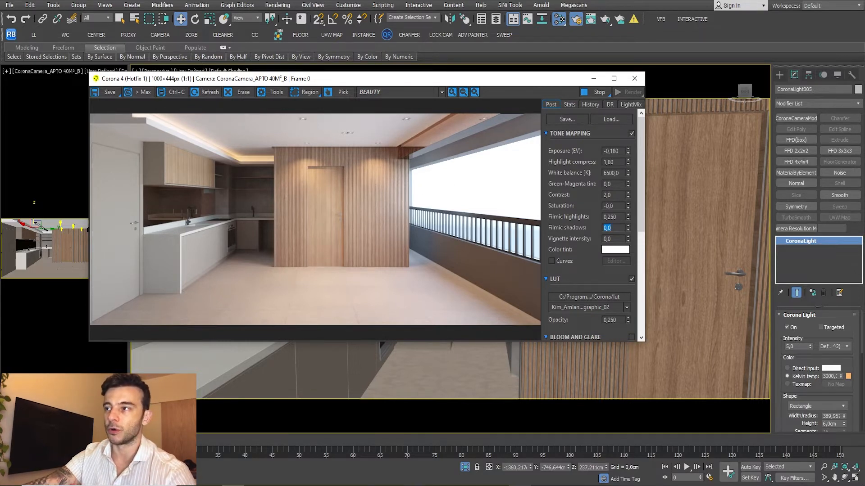
{"action": "key", "text": "m"}
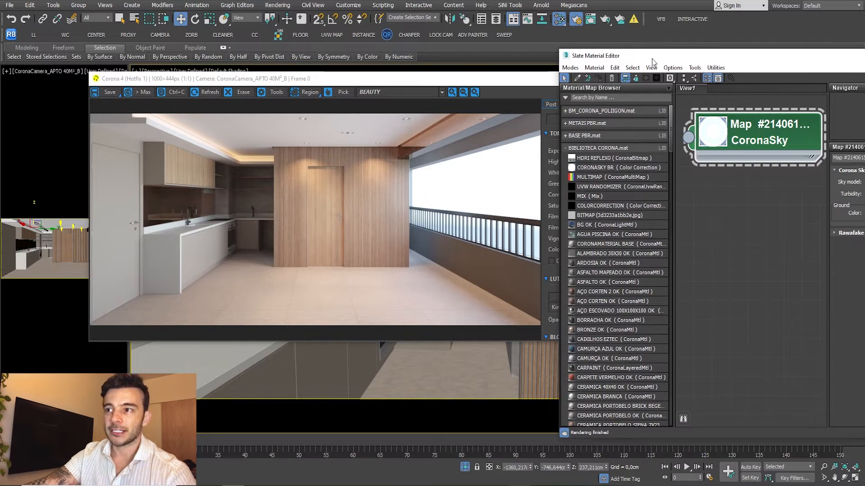
{"action": "key", "text": "m"}
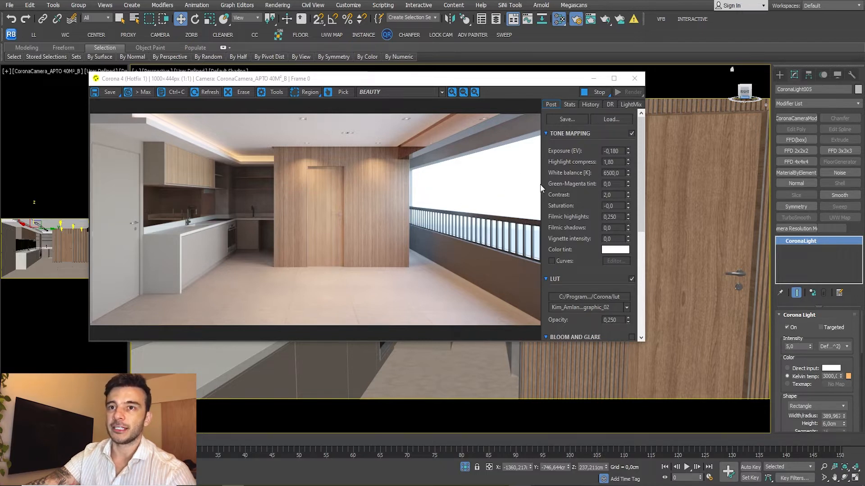
{"action": "left_click_drag", "start_coordinate": [510, 83], "coordinate": [424, 63]}
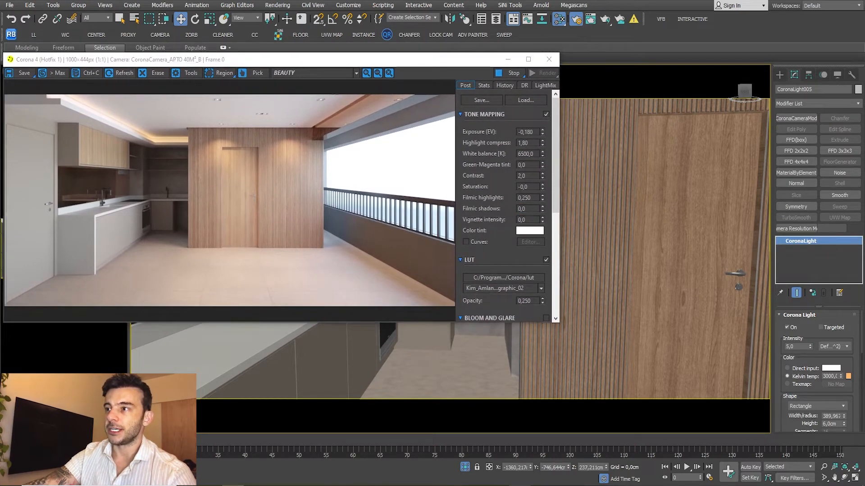
Step: Try the black direct visibility override in the scene environment, turn it off again, and examine the balcony railing against the white exterior
{"action": "key", "text": "F10"}
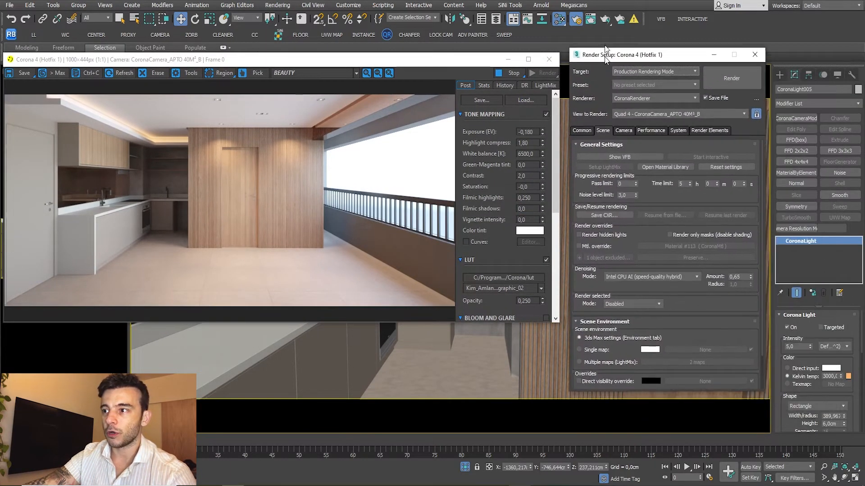
{"action": "scroll", "coordinate": [623, 206], "scroll_direction": "down", "scroll_amount": 2}
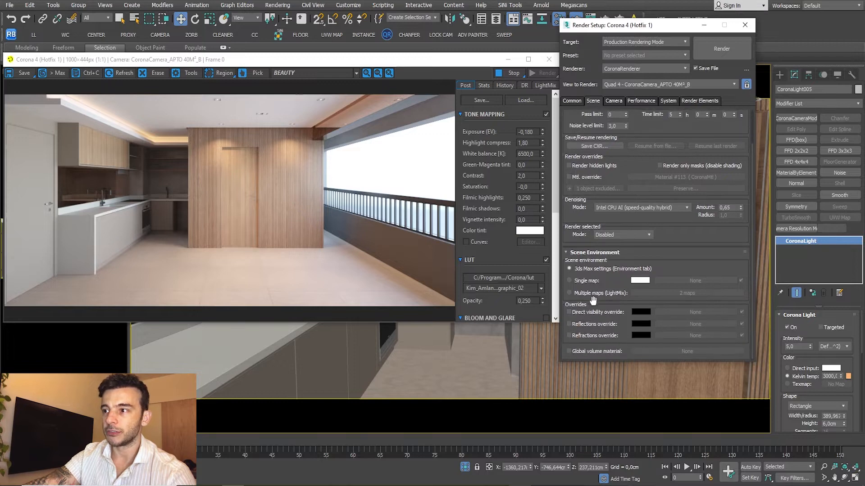
{"action": "left_click", "coordinate": [568, 312]}
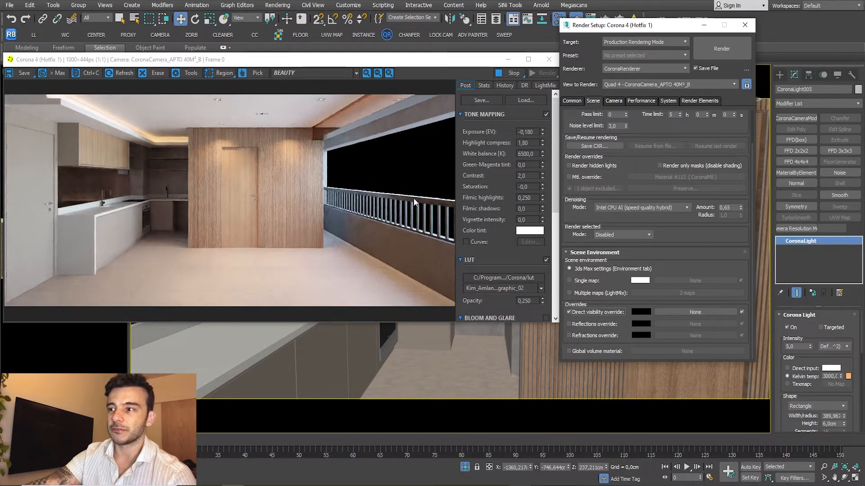
{"action": "left_click", "coordinate": [569, 312]}
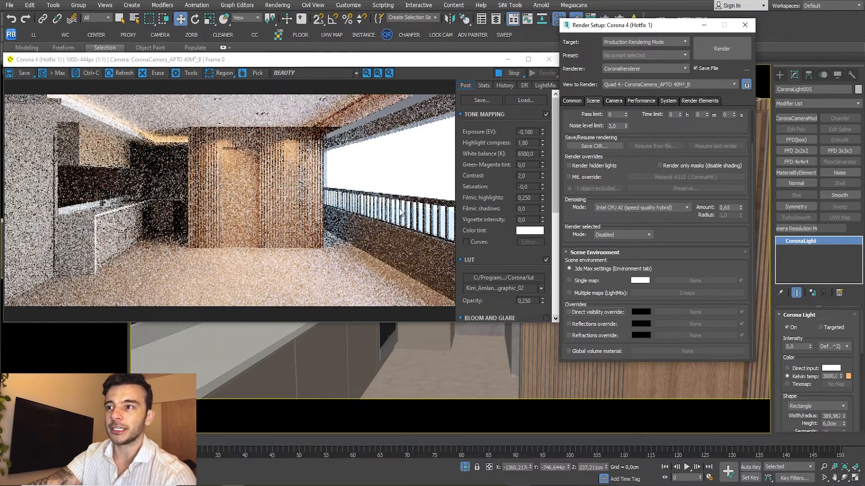
{"action": "scroll", "coordinate": [383, 203], "scroll_direction": "up", "scroll_amount": 1}
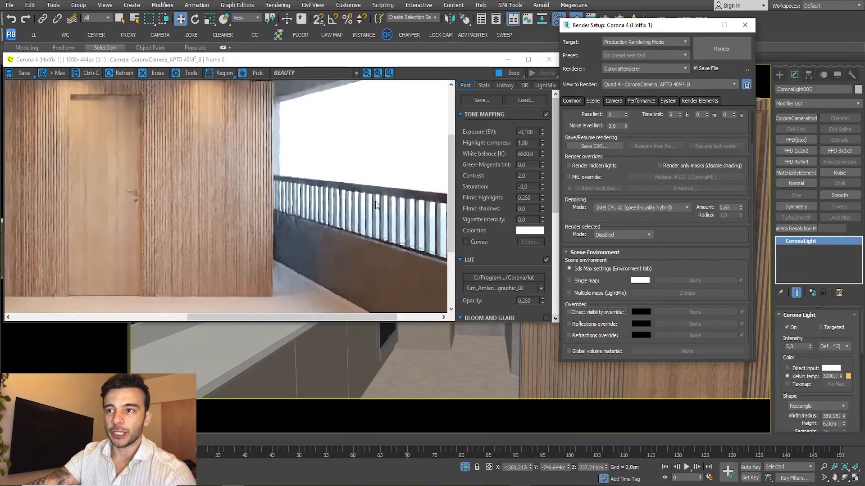
{"action": "scroll", "coordinate": [385, 198], "scroll_direction": "up", "scroll_amount": 1}
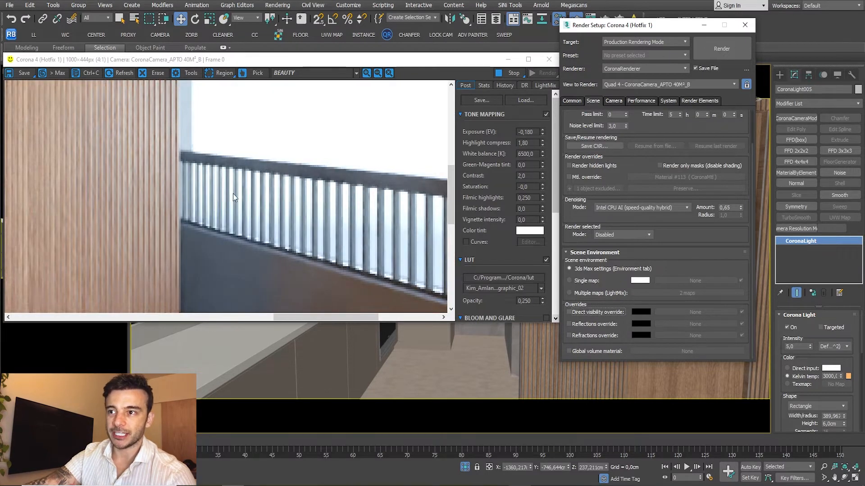
{"action": "scroll", "coordinate": [356, 182], "scroll_direction": "down", "scroll_amount": 1}
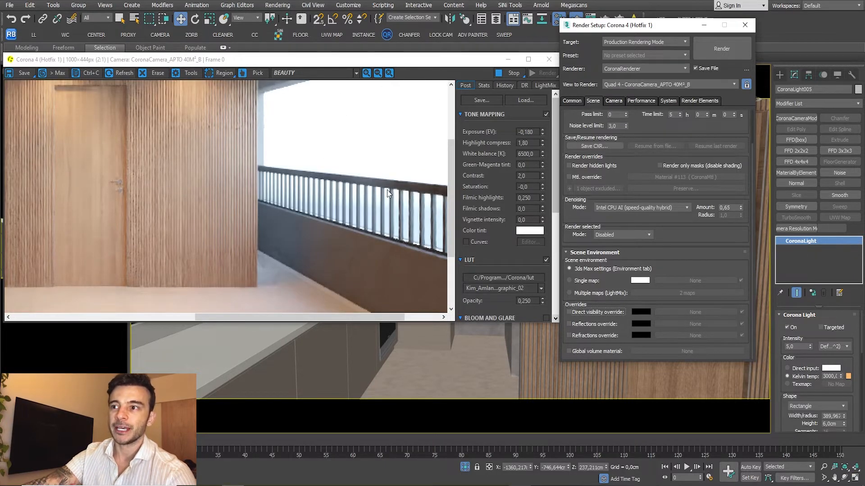
{"action": "scroll", "coordinate": [392, 223], "scroll_direction": "down", "scroll_amount": 1}
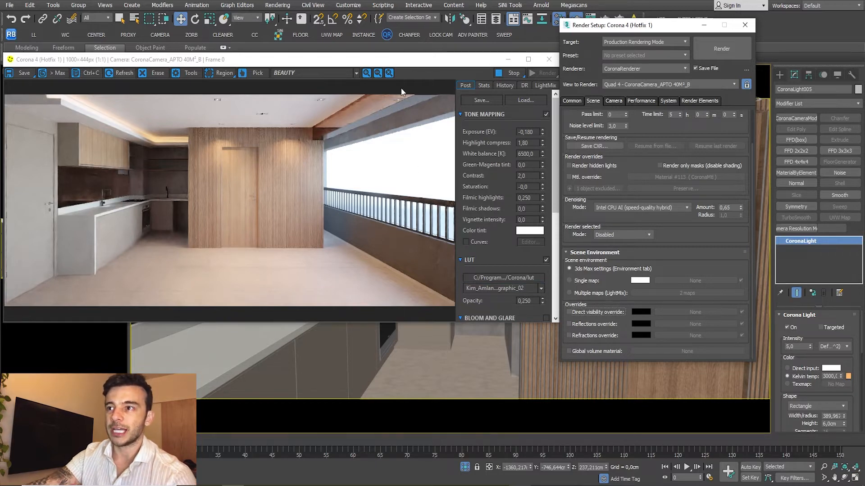
Step: Compare the balcony exterior with the black direct visibility override on and off, leaving the override disabled
{"action": "left_click_drag", "start_coordinate": [387, 60], "coordinate": [386, 37]}
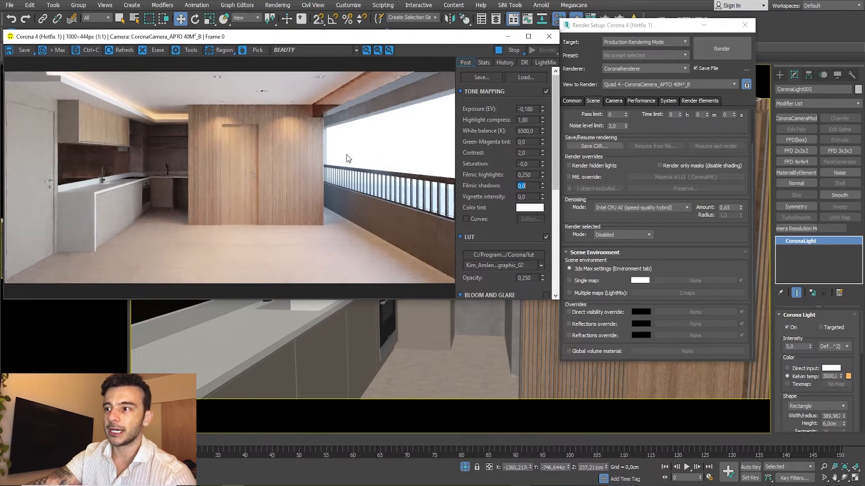
{"action": "left_click", "coordinate": [595, 312]}
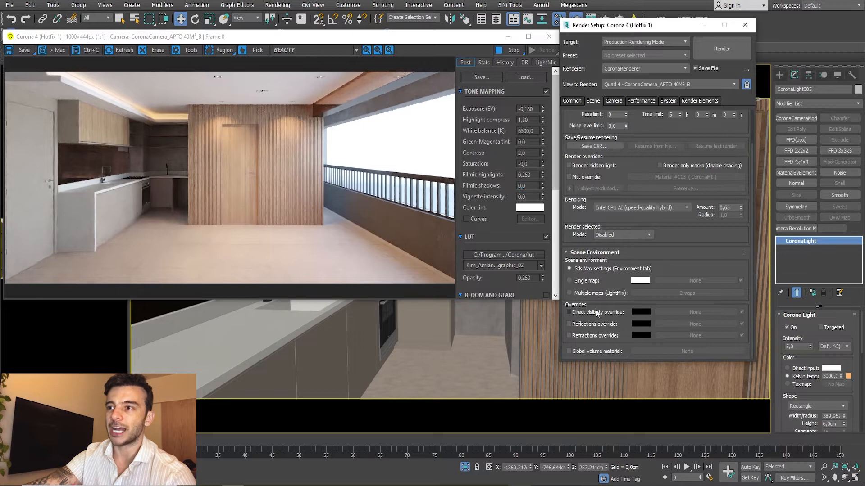
{"action": "left_click", "coordinate": [585, 313]}
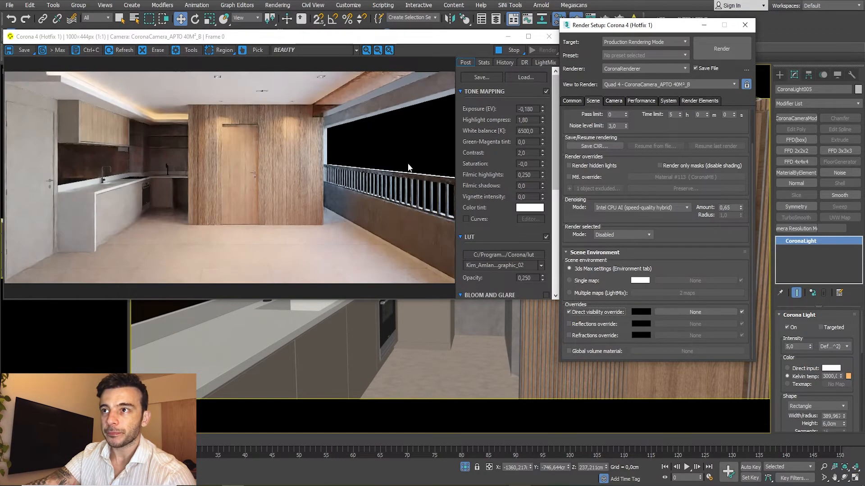
{"action": "left_click_drag", "start_coordinate": [366, 38], "coordinate": [374, 49]}
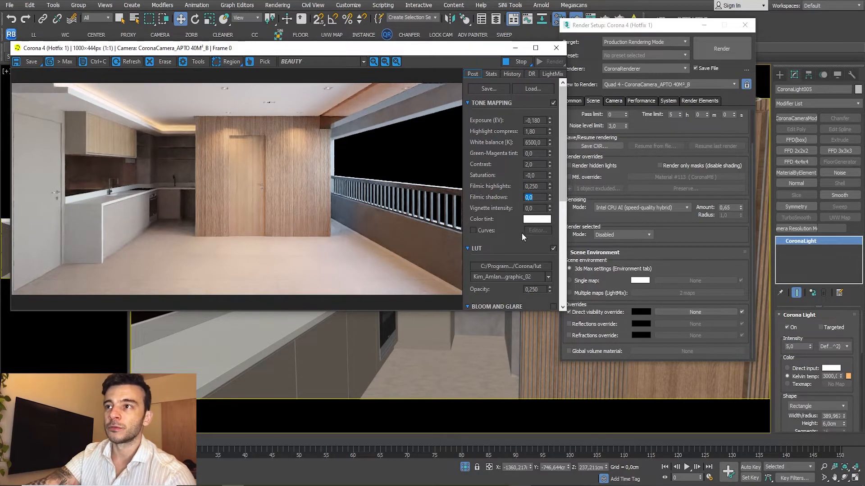
{"action": "left_click_drag", "start_coordinate": [407, 52], "coordinate": [454, 147]}
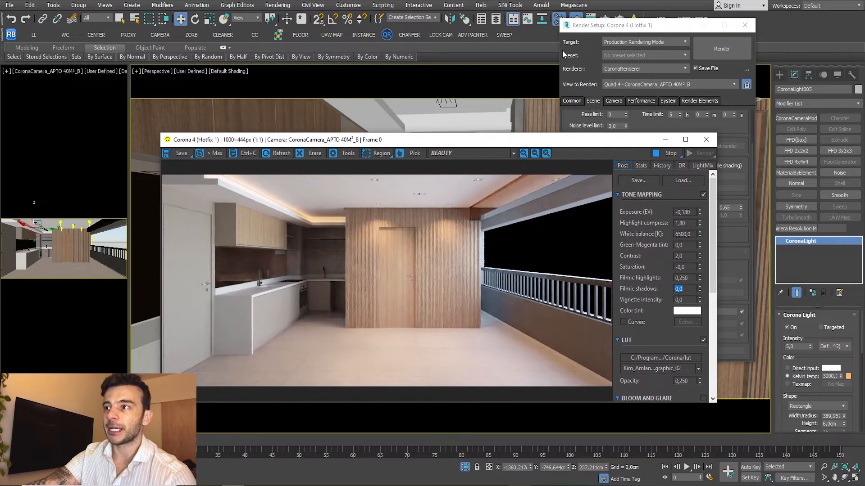
{"action": "left_click_drag", "start_coordinate": [590, 26], "coordinate": [653, 39]}
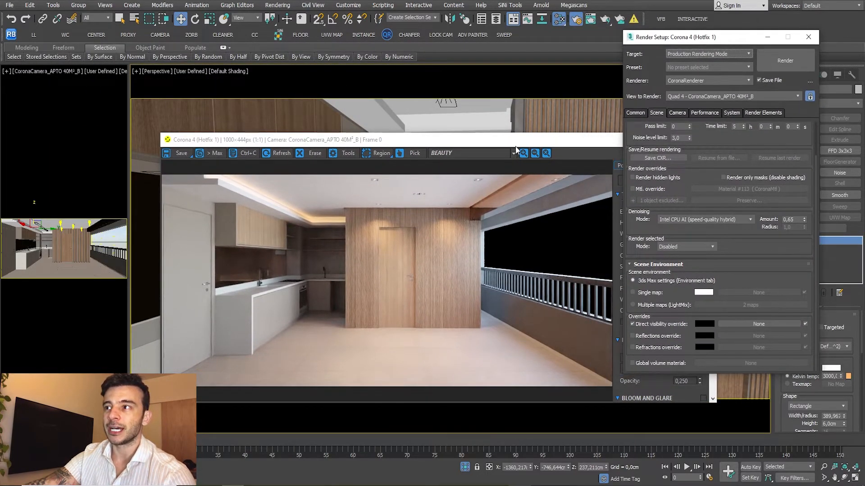
{"action": "left_click_drag", "start_coordinate": [522, 143], "coordinate": [410, 48]}
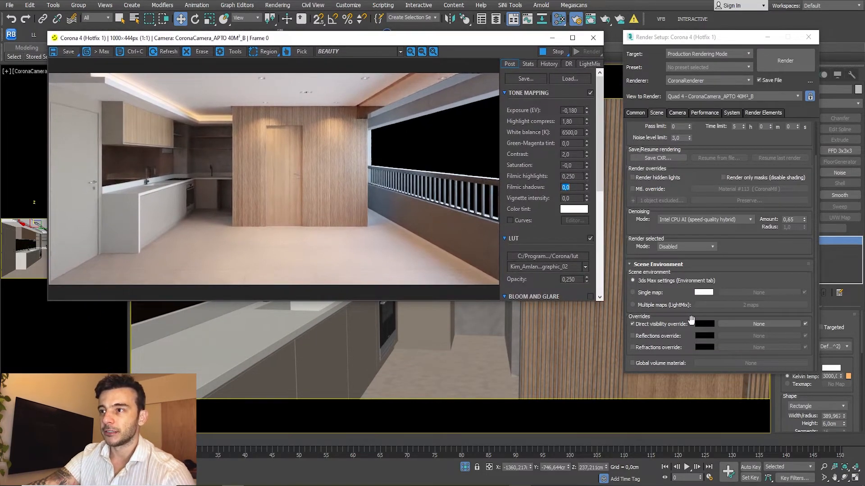
{"action": "left_click", "coordinate": [639, 324]}
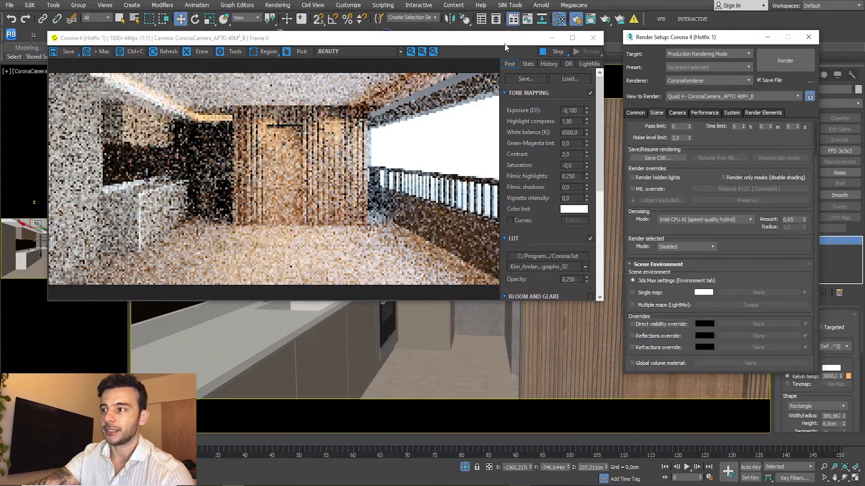
Step: Unhide the BG and BG001 background objects and bring back the frame buffer to check the balcony view
{"action": "left_click_drag", "start_coordinate": [385, 38], "coordinate": [398, 73]}
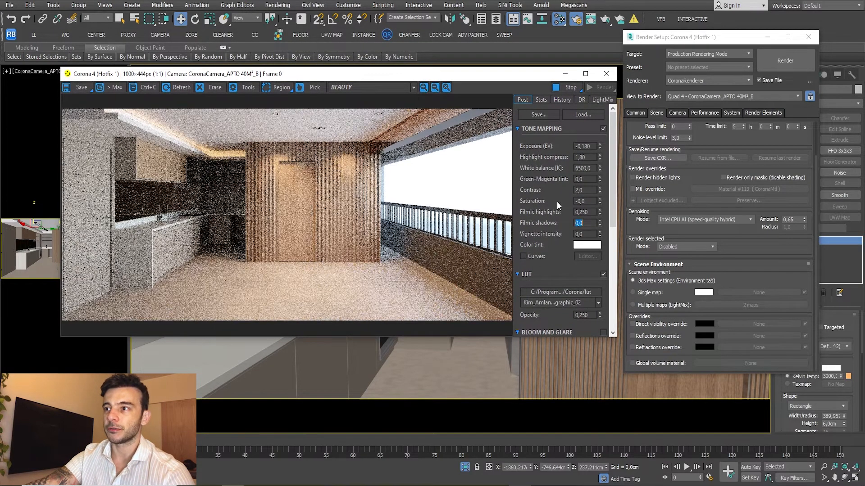
{"action": "left_click", "coordinate": [565, 75]}
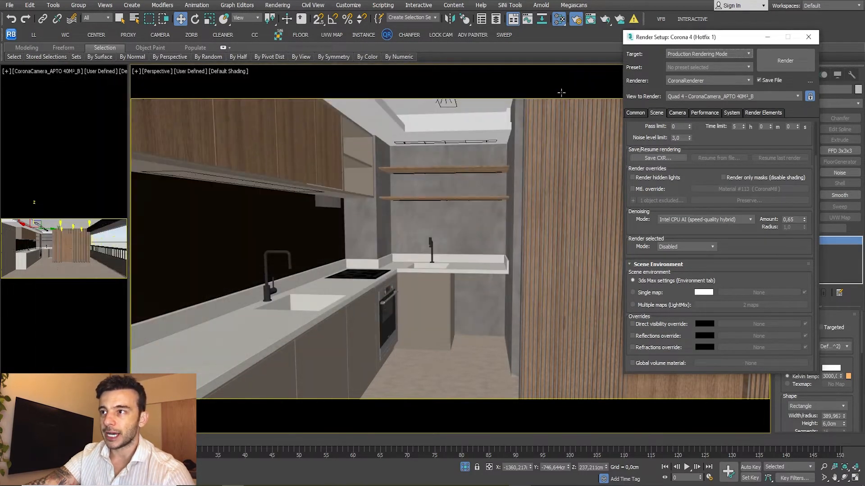
{"action": "right_click", "coordinate": [477, 161]}
{"action": "left_click", "coordinate": [497, 105]}
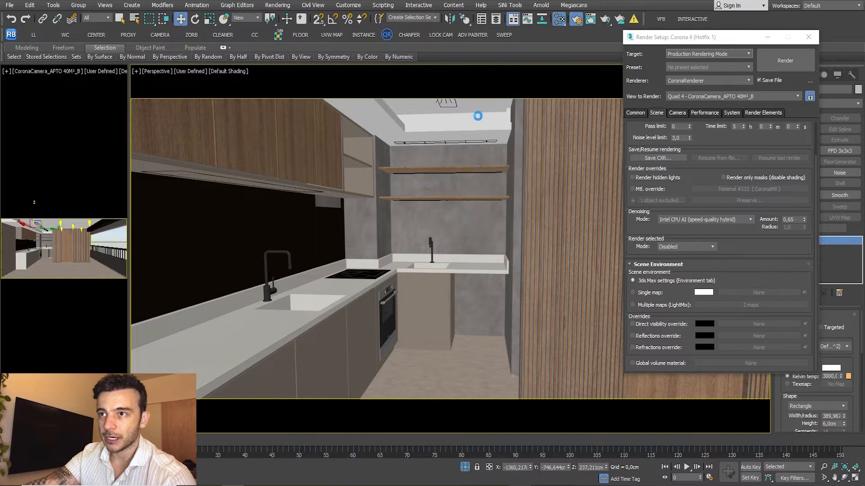
{"action": "left_click_drag", "start_coordinate": [288, 126], "coordinate": [288, 133]}
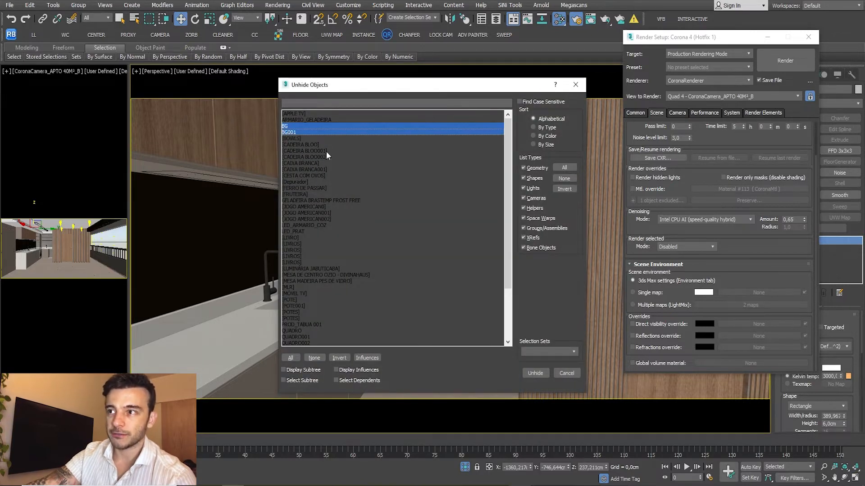
{"action": "left_click", "coordinate": [535, 373]}
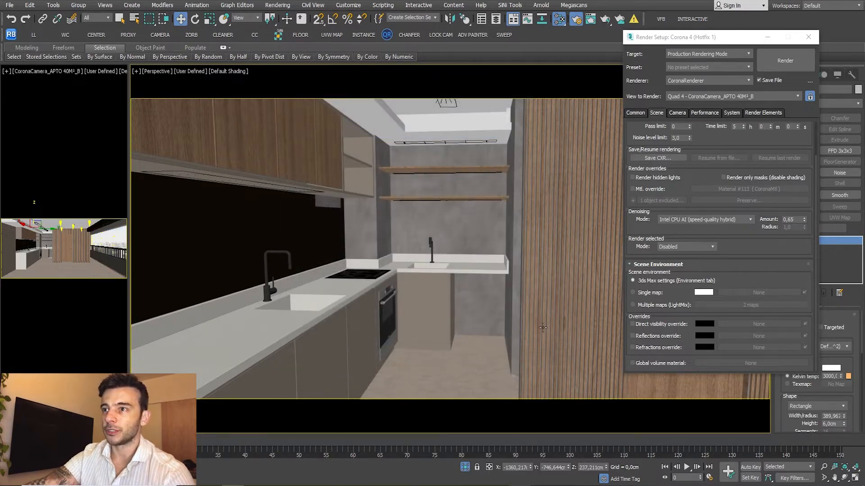
{"action": "left_click", "coordinate": [661, 19]}
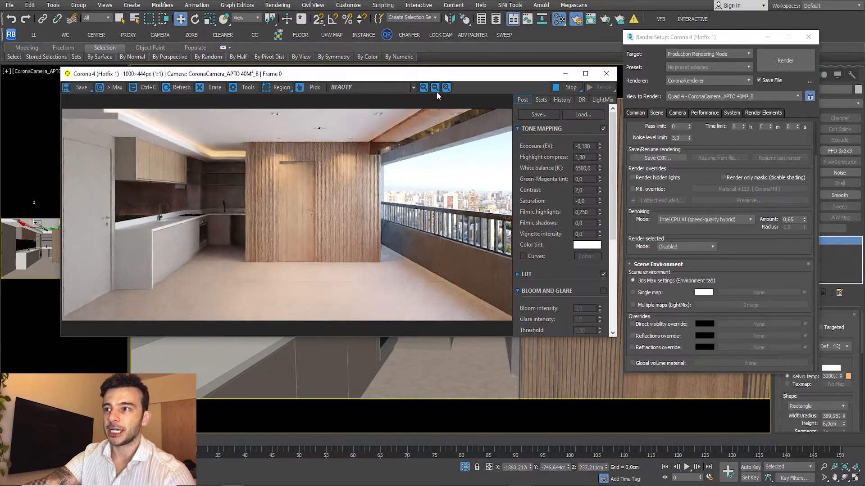
Step: Make room beside the frame buffer, find the skyline backdrops outside the apartment model, and select the BG object
{"action": "left_click_drag", "start_coordinate": [424, 78], "coordinate": [435, 92]}
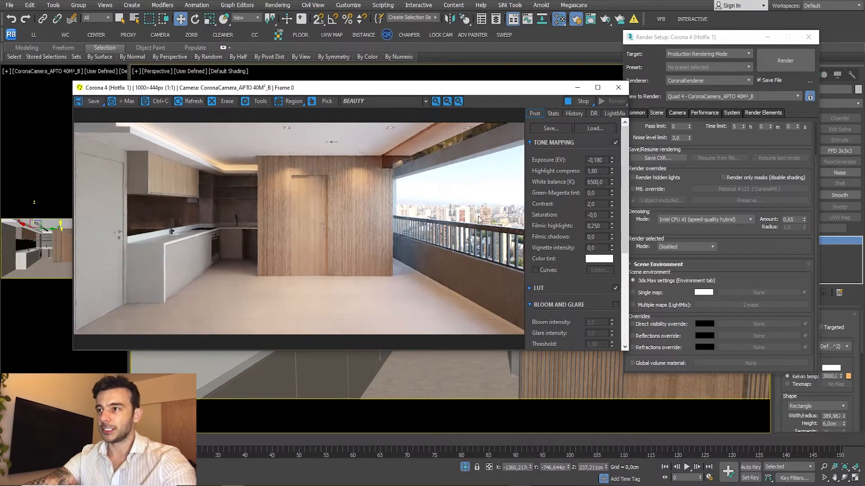
{"action": "left_click_drag", "start_coordinate": [341, 93], "coordinate": [137, 95]}
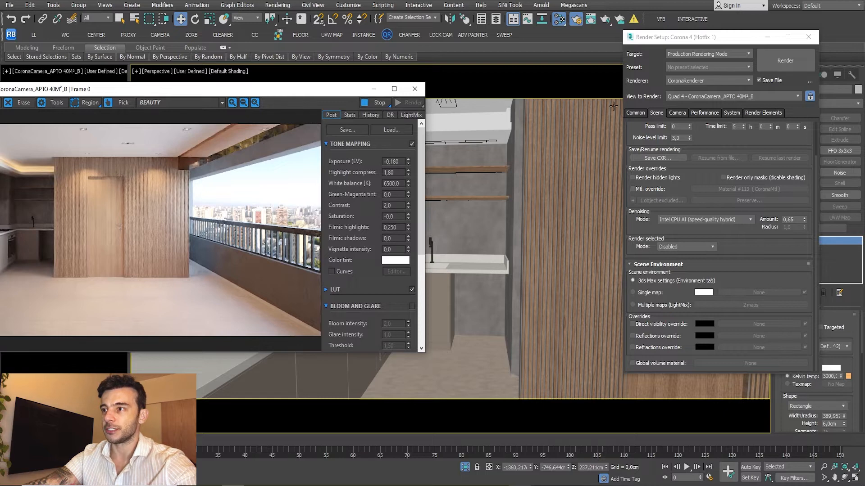
{"action": "scroll", "coordinate": [520, 179], "scroll_direction": "up", "scroll_amount": 5}
{"action": "scroll", "coordinate": [515, 181], "scroll_direction": "down", "scroll_amount": 1}
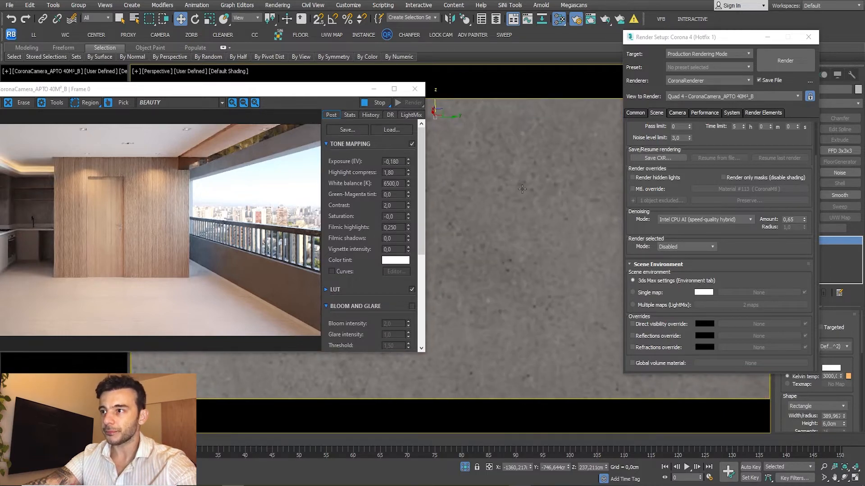
{"action": "left_click", "coordinate": [522, 190]}
{"action": "key", "text": "t"}
{"action": "scroll", "coordinate": [516, 193], "scroll_direction": "down", "scroll_amount": 3}
{"action": "mouse_move", "coordinate": [514, 193]}
{"action": "middle_mouse_down", "text": "alt"}
{"action": "mouse_move", "coordinate": [504, 160]}
{"action": "mouse_move", "coordinate": [524, 195]}
{"action": "middle_mouse_up", "text": "alt"}
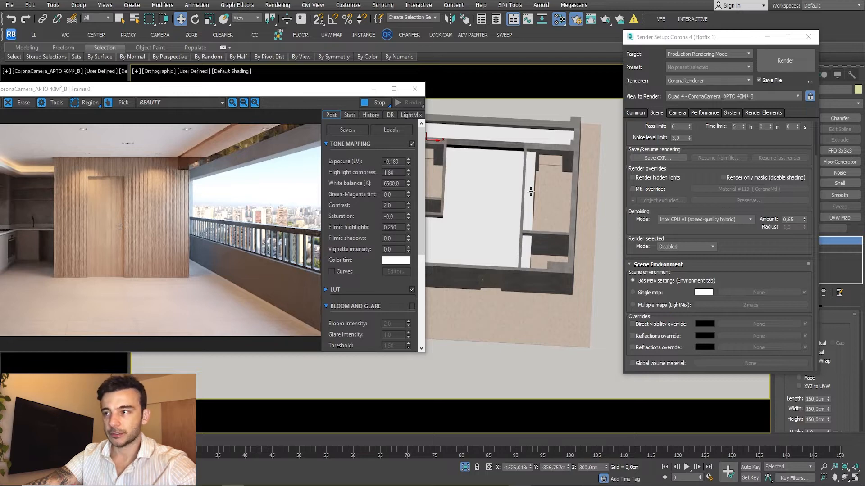
{"action": "key", "text": "ctrl+d"}
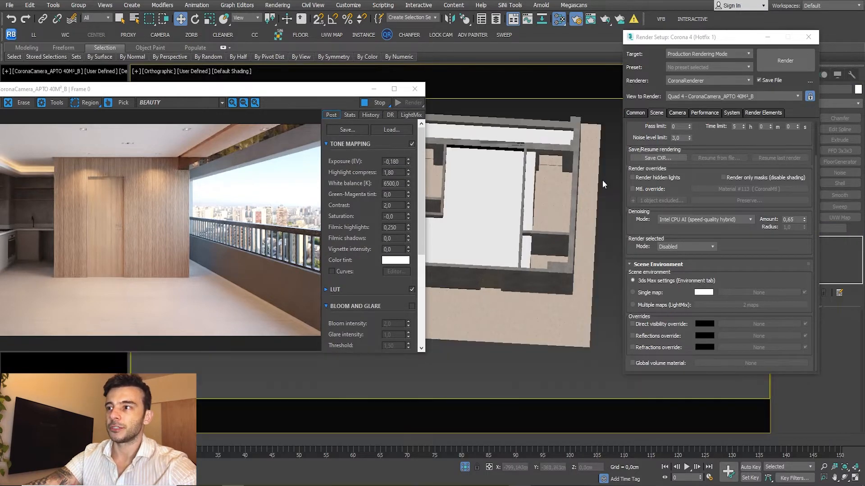
{"action": "middle_click_drag", "start_coordinate": [558, 208], "coordinate": [503, 245], "text": "alt"}
{"action": "scroll", "coordinate": [502, 176], "scroll_direction": "down", "scroll_amount": 5}
{"action": "scroll", "coordinate": [527, 183], "scroll_direction": "up", "scroll_amount": 10}
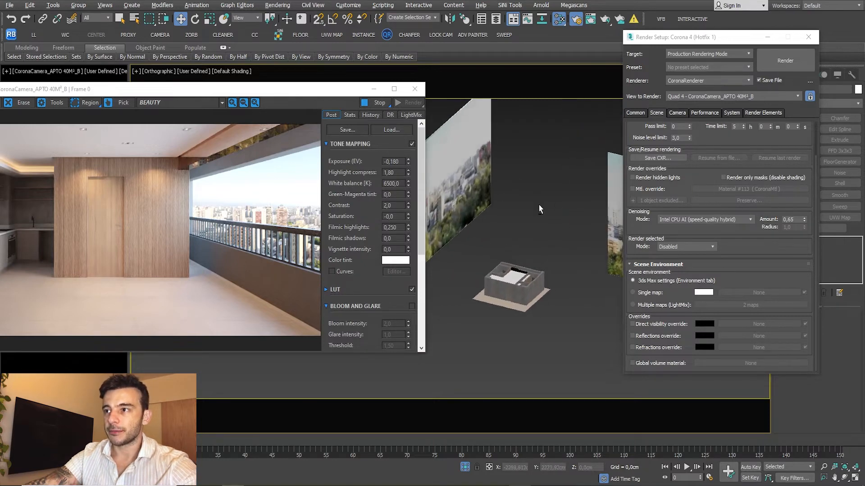
{"action": "middle_click_drag", "start_coordinate": [494, 211], "coordinate": [531, 257]}
{"action": "left_click", "coordinate": [523, 187]}
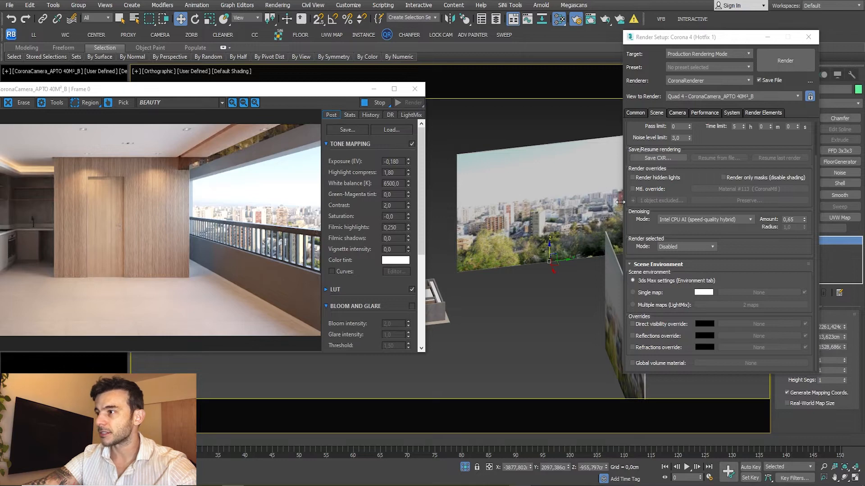
Step: Open the Slate Material Editor and sample the BG object's material into the node view
{"action": "left_click_drag", "start_coordinate": [680, 38], "coordinate": [614, 37]}
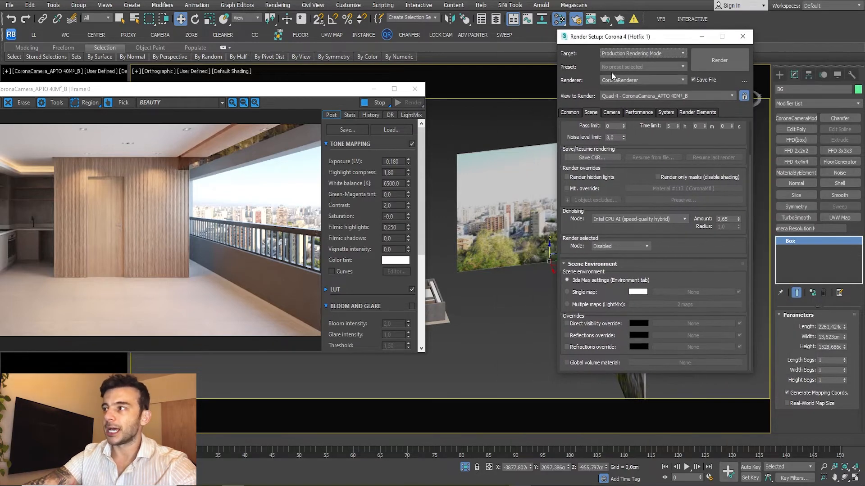
{"action": "left_click", "coordinate": [559, 20]}
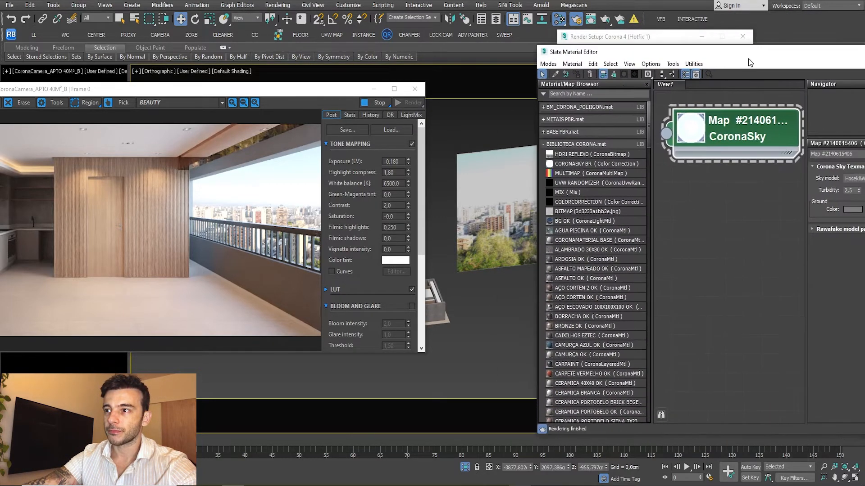
{"action": "left_click", "coordinate": [542, 90]}
{"action": "left_click", "coordinate": [491, 207]}
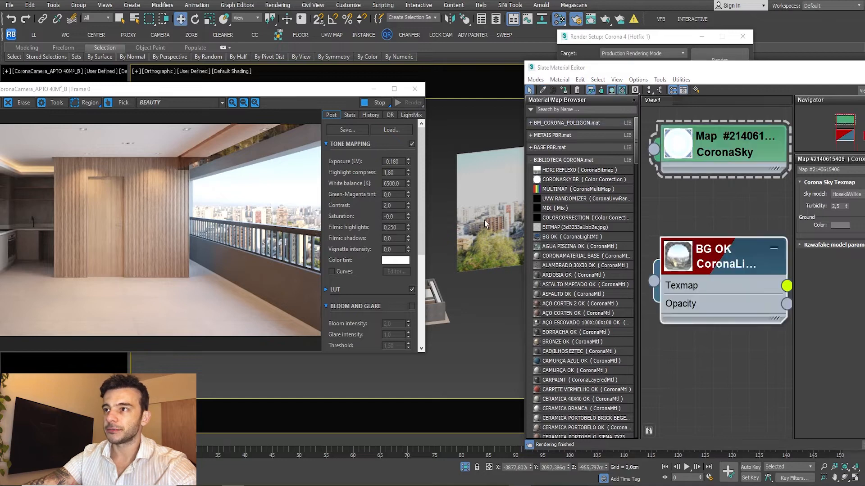
{"action": "left_click_drag", "start_coordinate": [729, 72], "coordinate": [711, 80]}
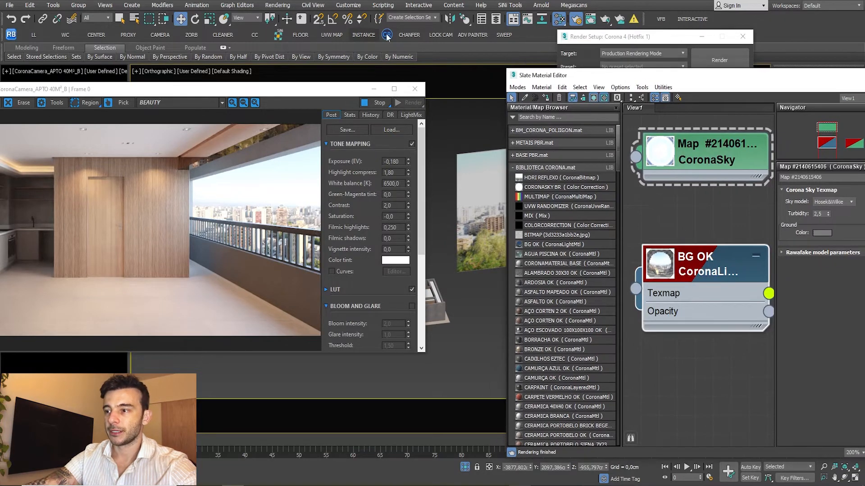
Step: Enlarge the material editor, follow the BG OK material's node chain, and open the skyline bitmap's parameters
{"action": "left_click_drag", "start_coordinate": [614, 81], "coordinate": [237, 13]}
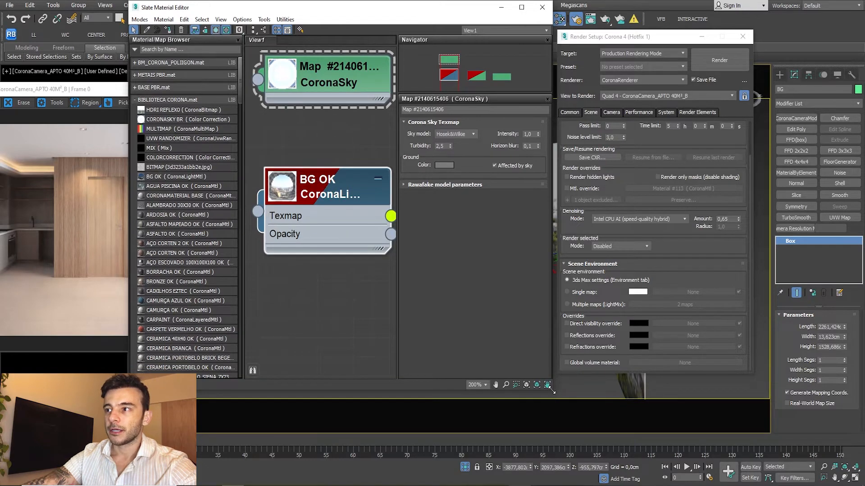
{"action": "left_click_drag", "start_coordinate": [551, 388], "coordinate": [798, 409]}
{"action": "left_click_drag", "start_coordinate": [577, 228], "coordinate": [522, 208]}
{"action": "scroll", "coordinate": [411, 195], "scroll_direction": "down", "scroll_amount": 2}
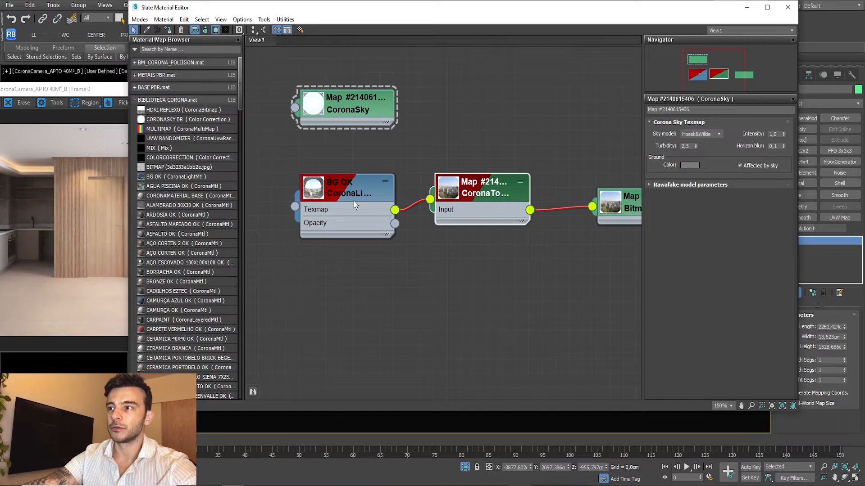
{"action": "middle_click_drag", "start_coordinate": [579, 220], "coordinate": [477, 208]}
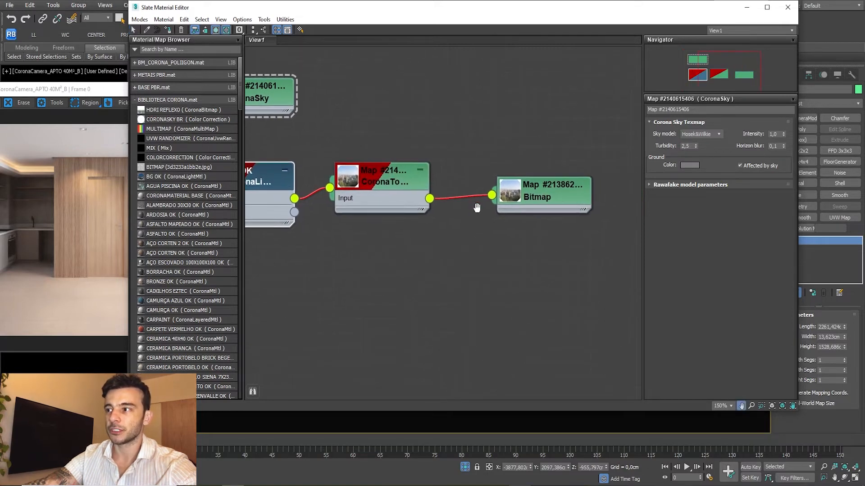
{"action": "left_click", "coordinate": [558, 194]}
{"action": "double_click", "coordinate": [559, 196]}
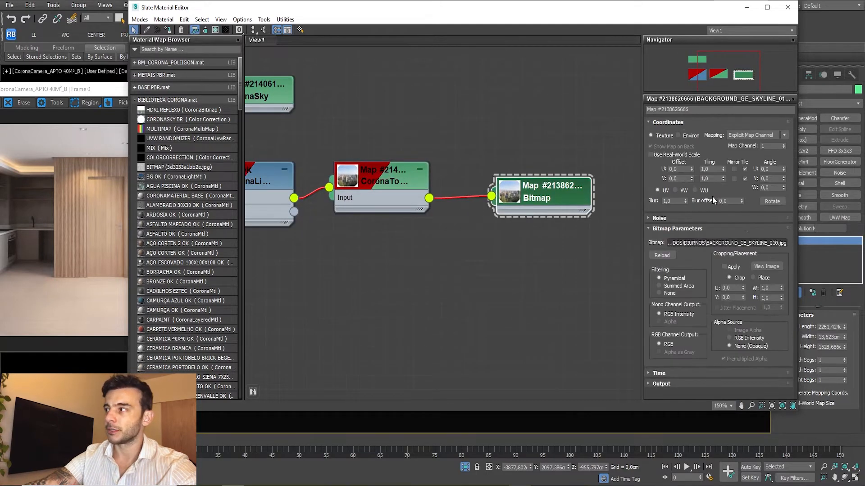
Step: Display the settings of the CoronaTonemapControl map that feeds the BG OK light material
{"action": "left_click", "coordinate": [766, 267]}
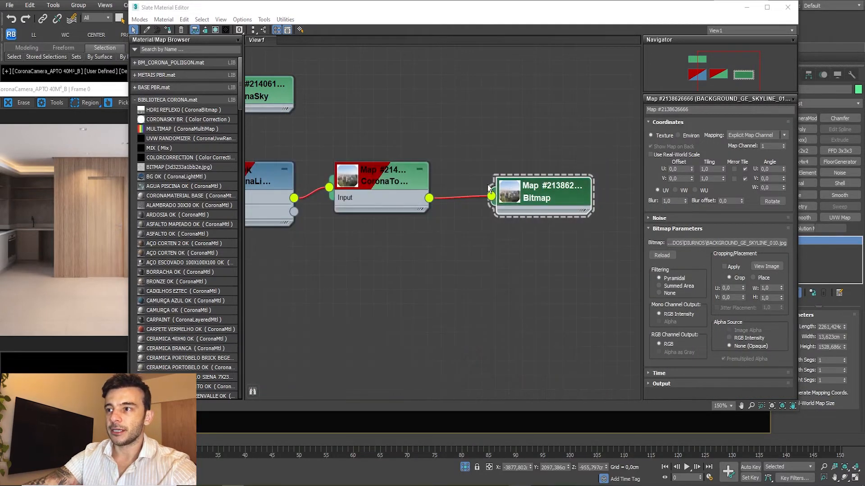
{"action": "middle_click_drag", "start_coordinate": [372, 184], "coordinate": [474, 204]}
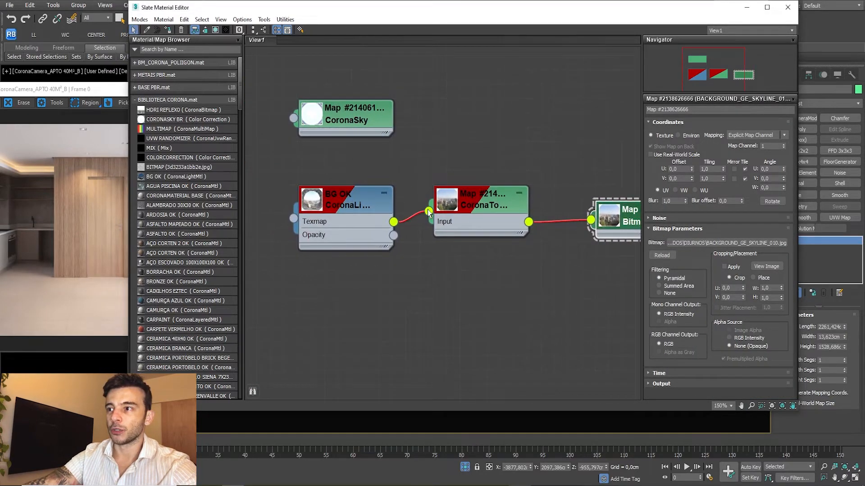
{"action": "left_click", "coordinate": [486, 202]}
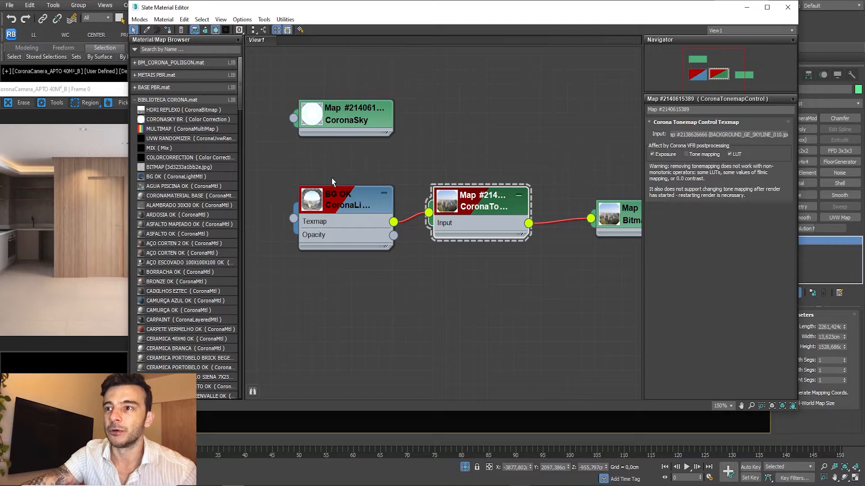
{"action": "left_click_drag", "start_coordinate": [359, 206], "coordinate": [359, 206]}
{"action": "left_click_drag", "start_coordinate": [379, 10], "coordinate": [390, 168]}
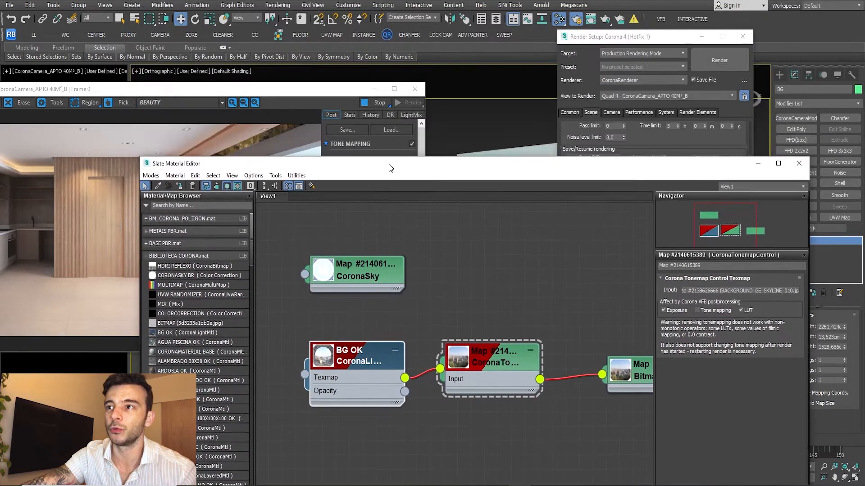
Step: Bring the frame buffer into view beside the render settings and set its white balance to 15000
{"action": "left_click_drag", "start_coordinate": [598, 37], "coordinate": [420, 30]}
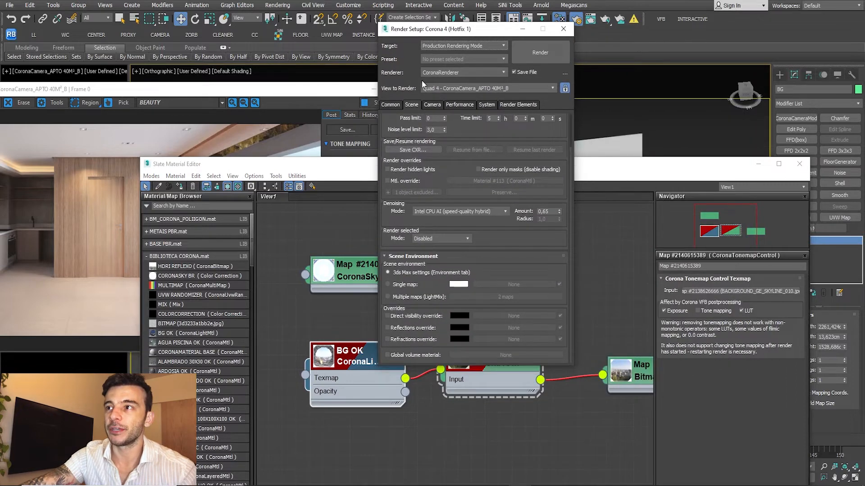
{"action": "left_click", "coordinate": [390, 104]}
{"action": "left_click_drag", "start_coordinate": [473, 29], "coordinate": [575, 73]}
{"action": "left_click", "coordinate": [374, 135]}
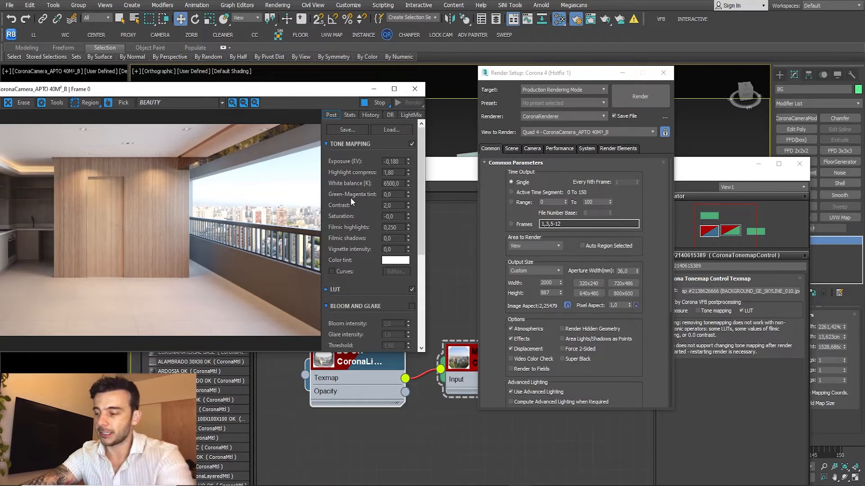
{"action": "double_click", "coordinate": [393, 184]}
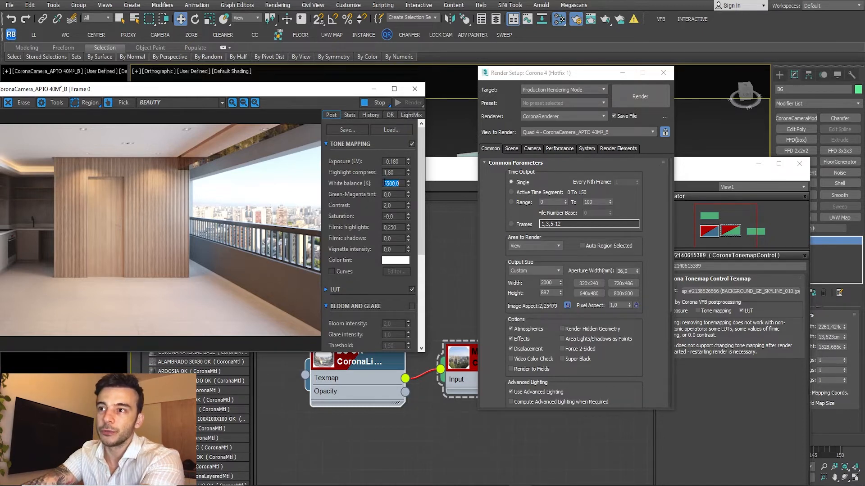
{"action": "type", "text": "1"}
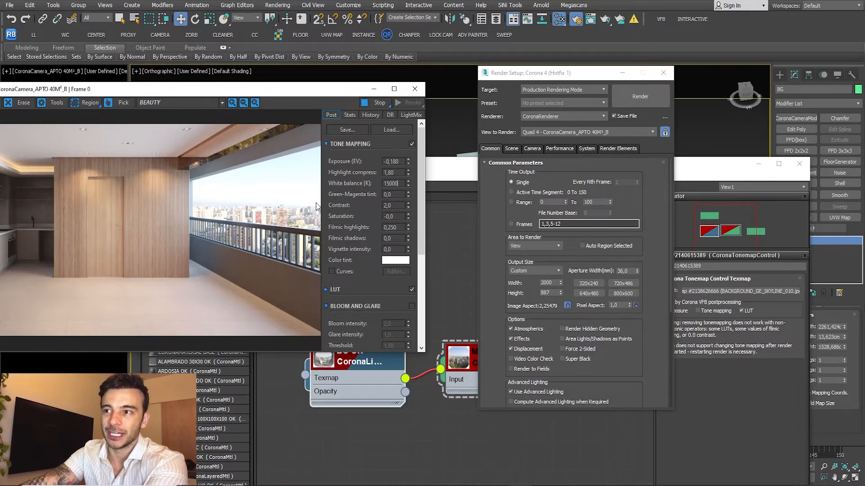
{"action": "key", "text": "Return"}
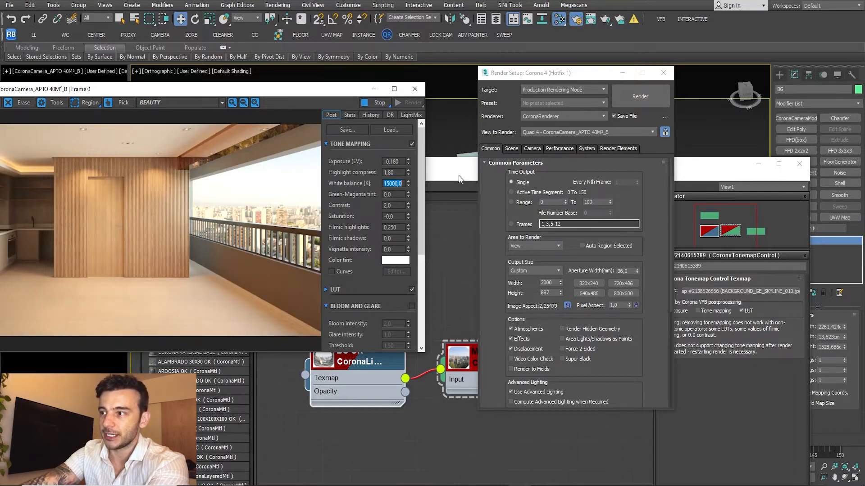
Step: Enable Tone mapping in the background's CoronaTonemapControl map and examine the enlarged render
{"action": "left_click", "coordinate": [452, 361]}
{"action": "left_click", "coordinate": [698, 311]}
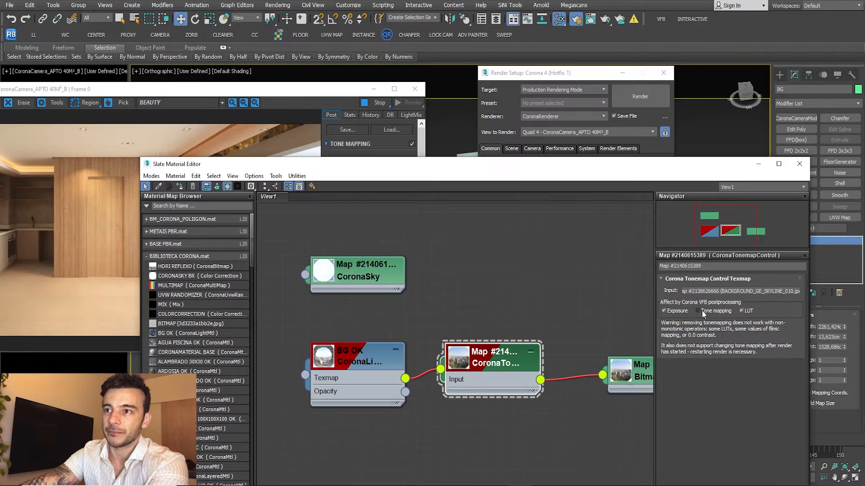
{"action": "left_click_drag", "start_coordinate": [301, 90], "coordinate": [306, 0]}
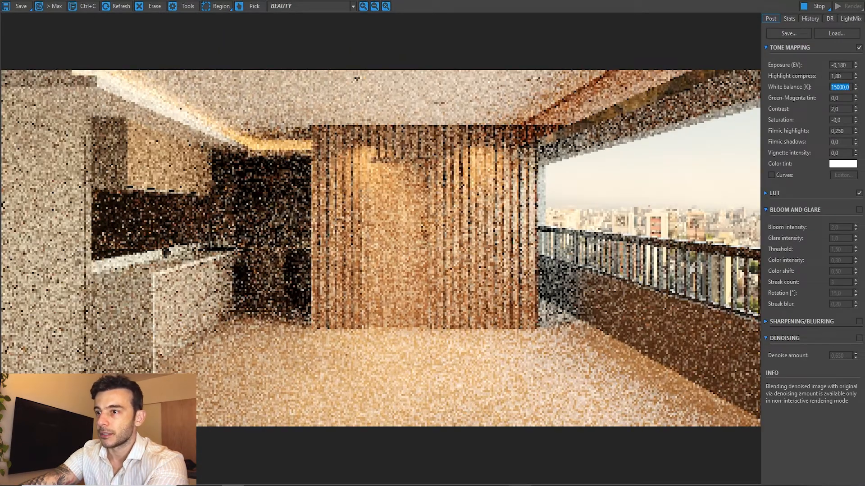
{"action": "left_click_drag", "start_coordinate": [390, 0], "coordinate": [292, 30]}
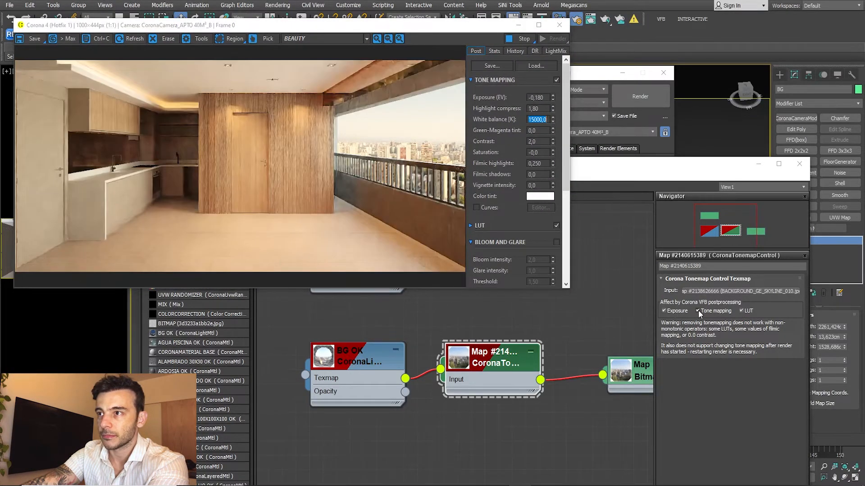
Step: Toggle Tone mapping off and on again in the CoronaTonemapControl map to compare the background in the render
{"action": "left_click", "coordinate": [698, 310]}
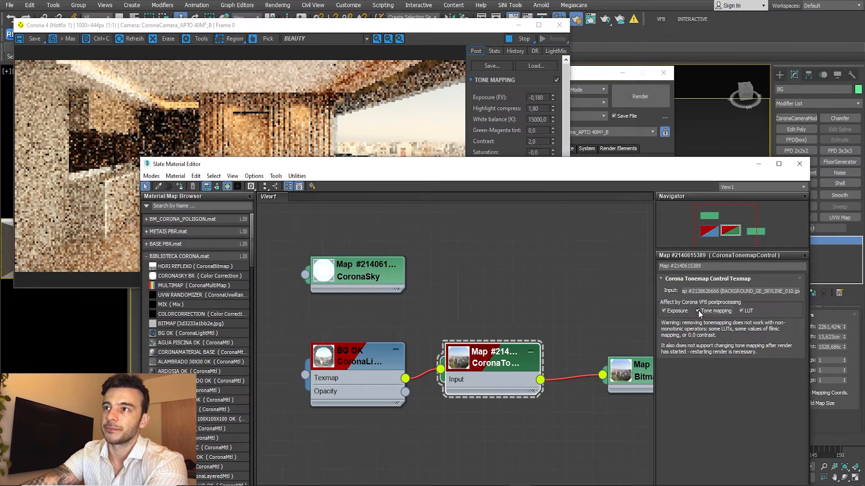
{"action": "left_click", "coordinate": [697, 310]}
{"action": "left_click", "coordinate": [402, 59]}
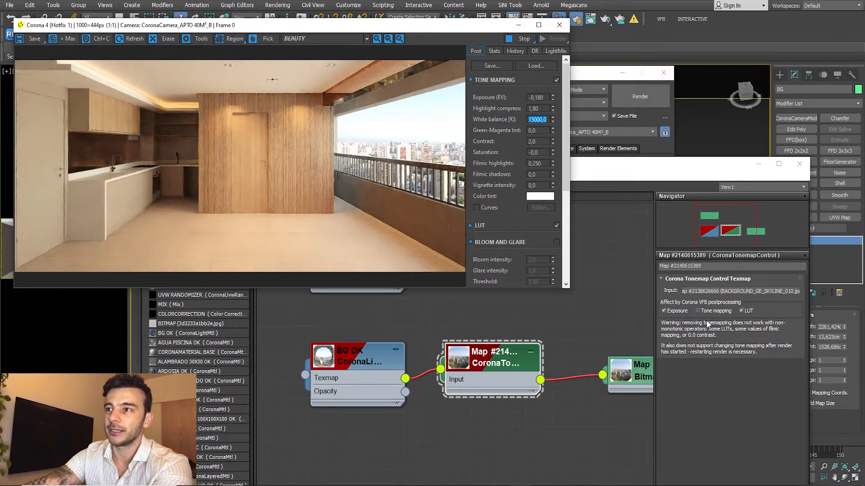
{"action": "left_click", "coordinate": [697, 311]}
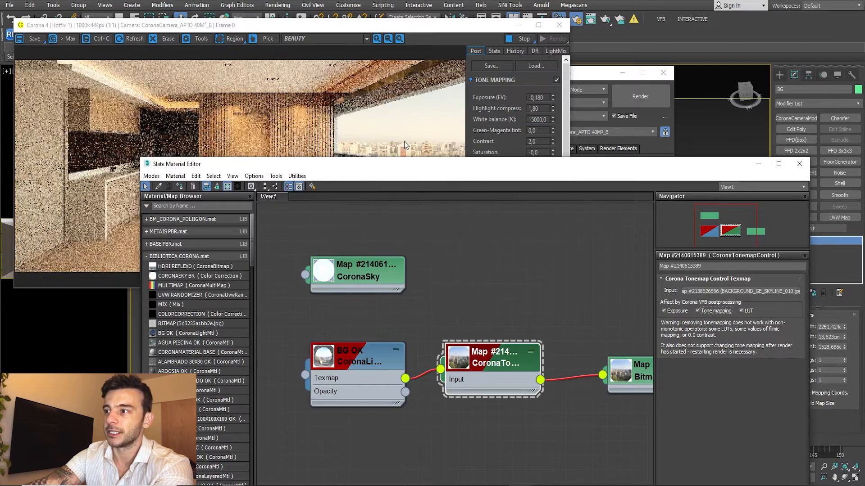
Step: Set the frame buffer's white balance to 6500 and check the background with Tone mapping excluded from its tonemap control
{"action": "left_click", "coordinate": [476, 183]}
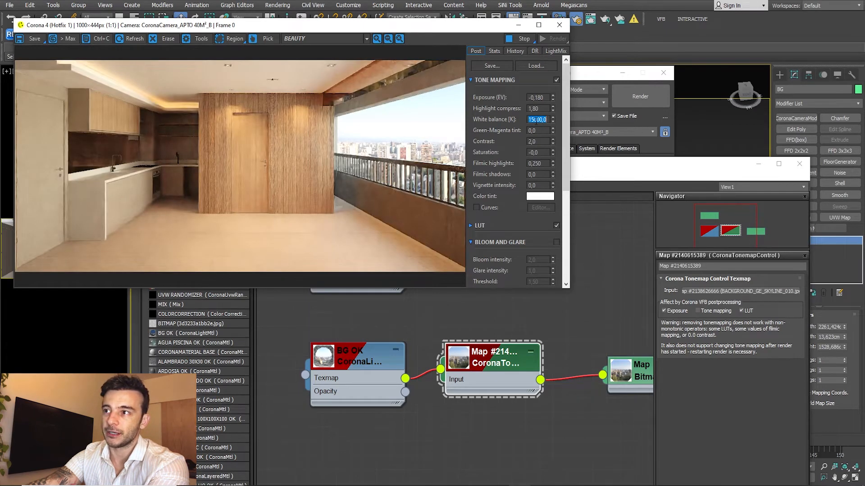
{"action": "type", "text": "650"}
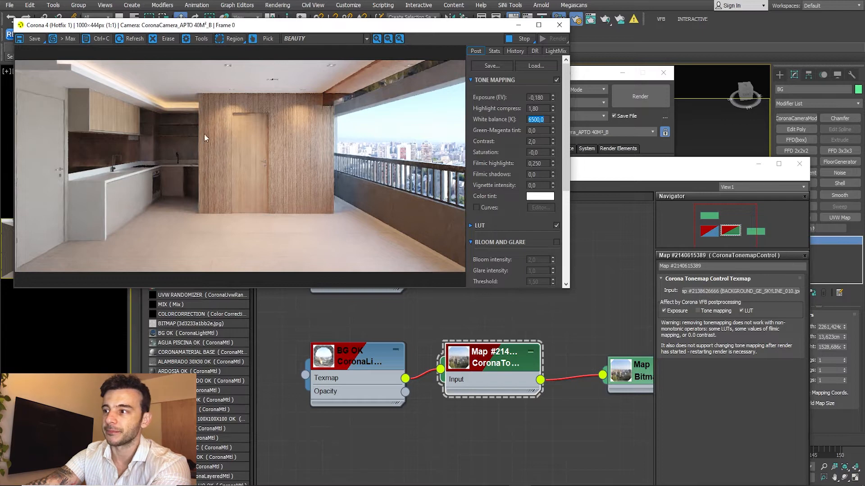
{"action": "left_click", "coordinate": [704, 312]}
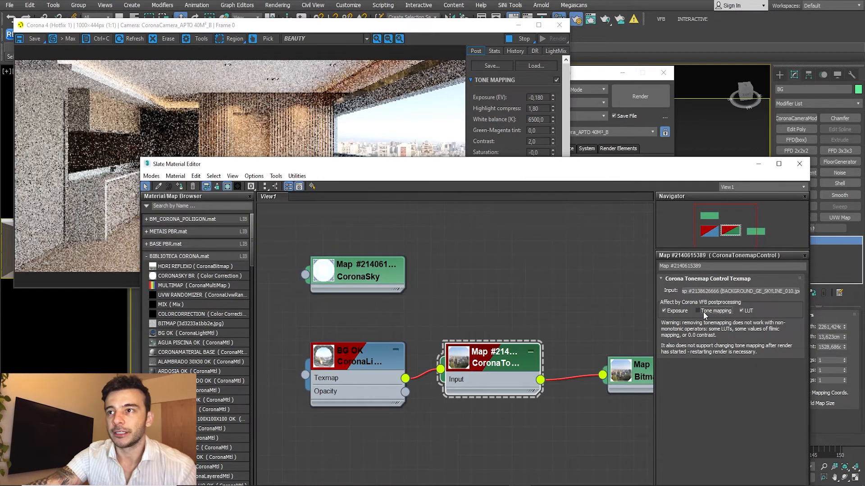
{"action": "left_click", "coordinate": [331, 98]}
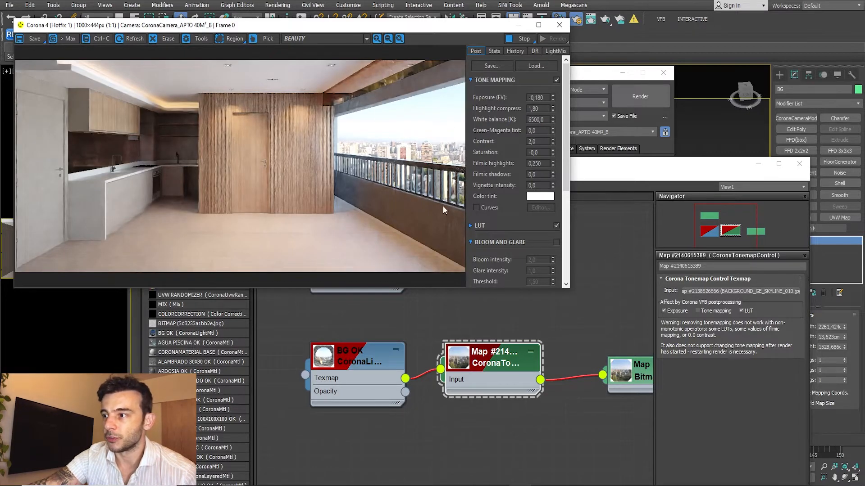
Step: Set the BG OK light material's emission intensity to 1
{"action": "left_click", "coordinate": [358, 364]}
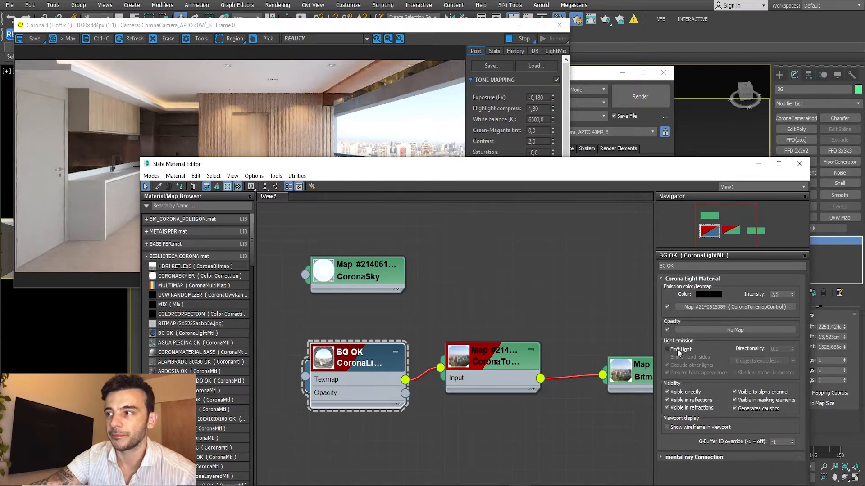
{"action": "left_click", "coordinate": [780, 294]}
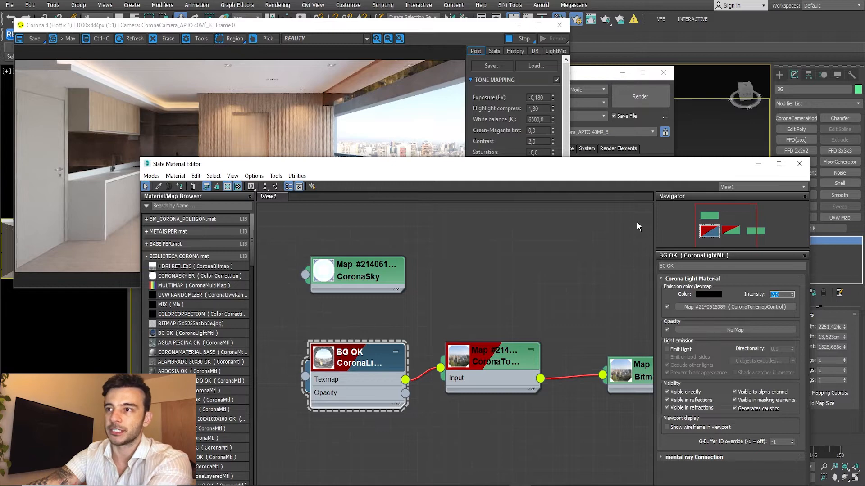
{"action": "type", "text": "1"}
{"action": "key", "text": "Return"}
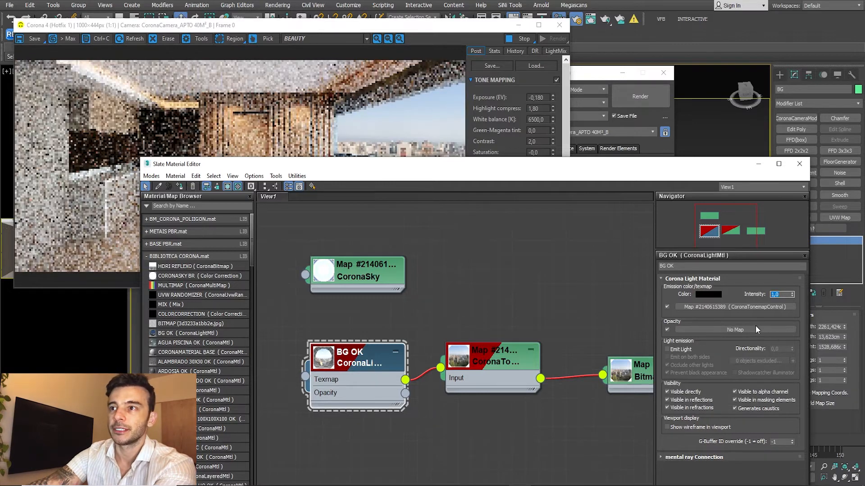
Step: Set the BG OK light material's emission intensity to 2,5 and bring the render forward
{"action": "type", "text": "2,5"}
{"action": "key", "text": "Return"}
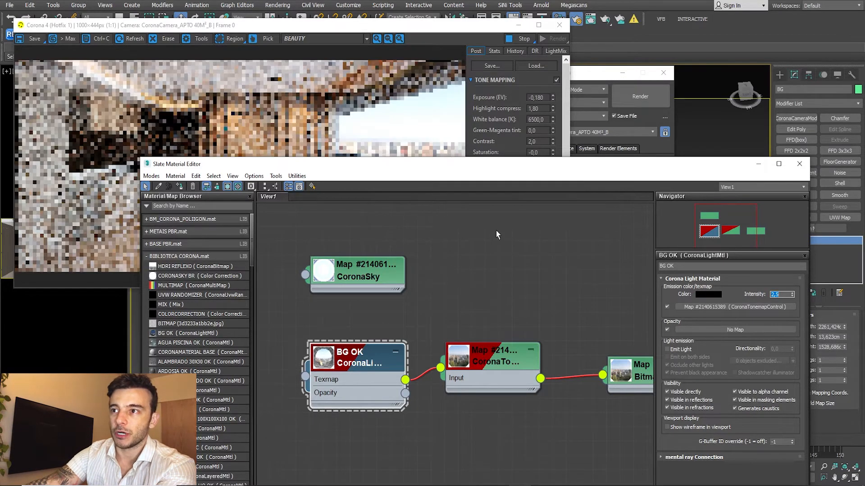
{"action": "left_click", "coordinate": [279, 109]}
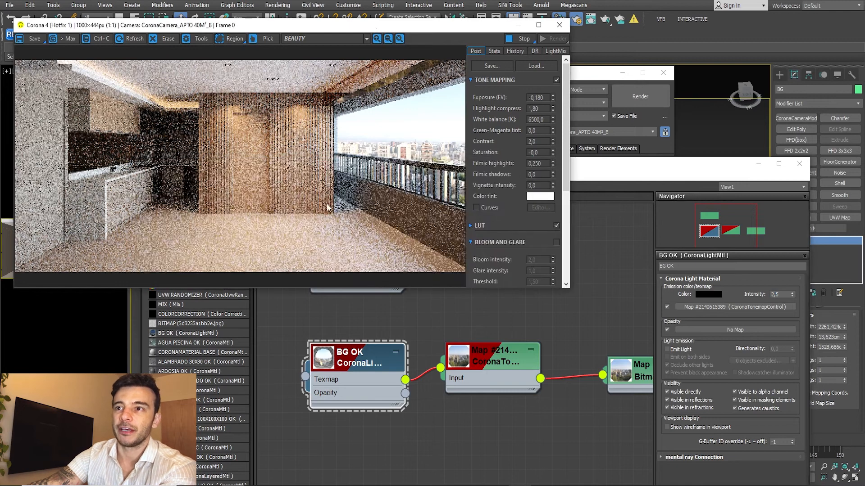
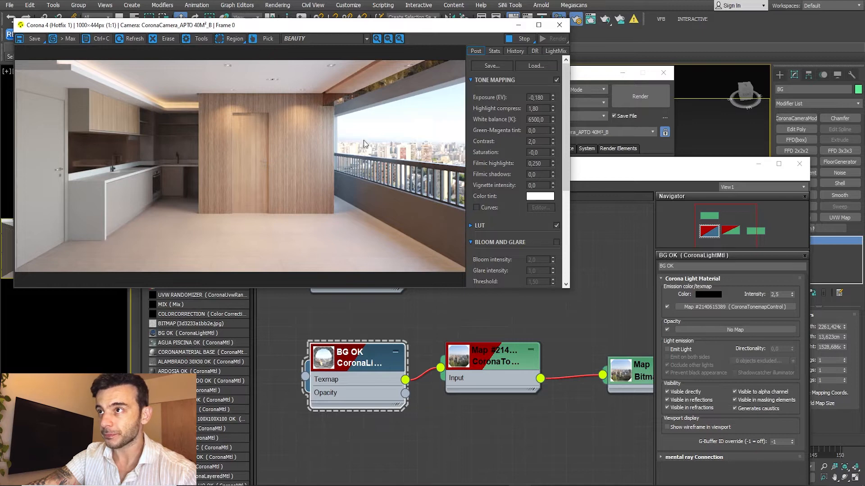
Step: Toggle the frame buffer's LUT off and on to compare its effect on the interior and background
{"action": "left_click_drag", "start_coordinate": [431, 30], "coordinate": [463, 10]}
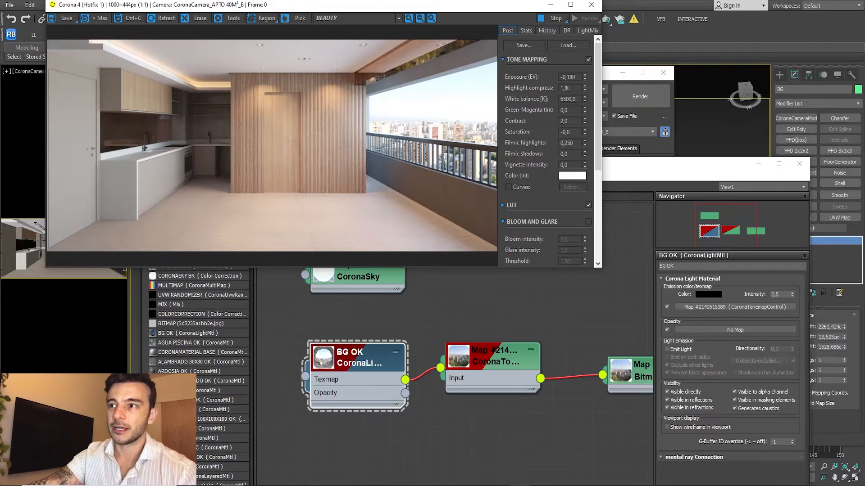
{"action": "left_click", "coordinate": [586, 204]}
{"action": "left_click", "coordinate": [588, 204]}
{"action": "left_click", "coordinate": [587, 205]}
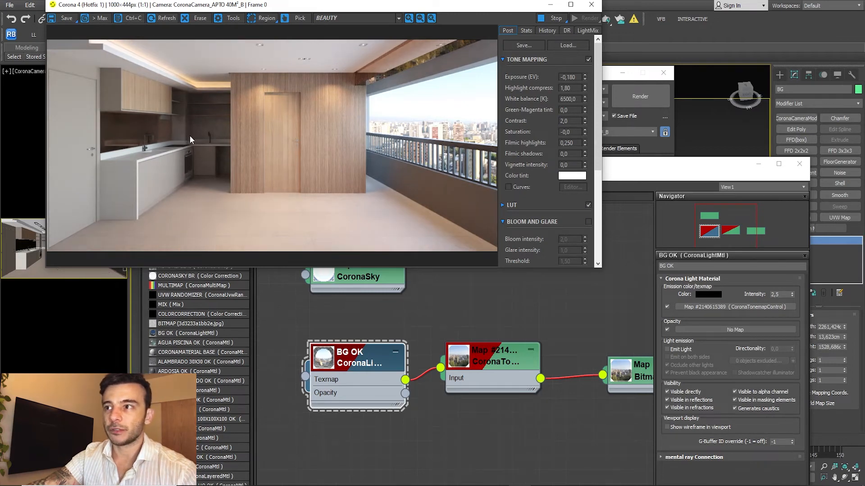
{"action": "left_click_drag", "start_coordinate": [148, 11], "coordinate": [197, 39]}
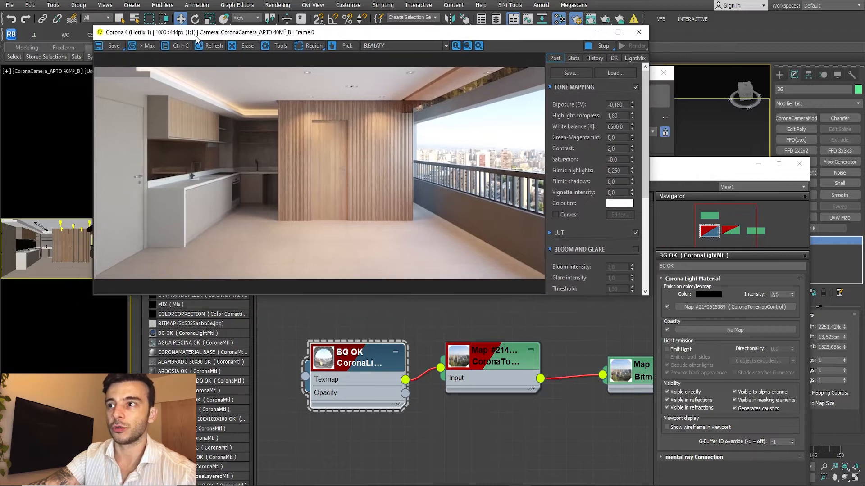
{"action": "left_click_drag", "start_coordinate": [541, 37], "coordinate": [457, 9]}
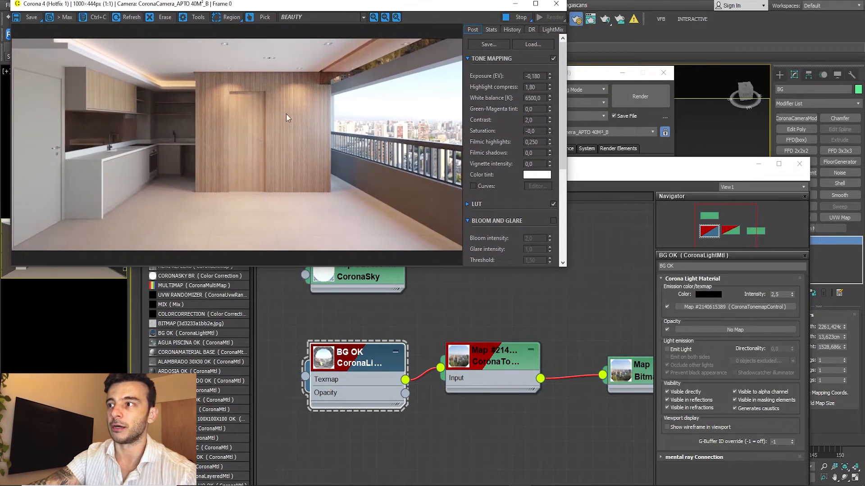
Step: Close the Render Setup window and minimize the Slate Material Editor to reveal the background planes in the viewport
{"action": "left_click", "coordinate": [680, 179]}
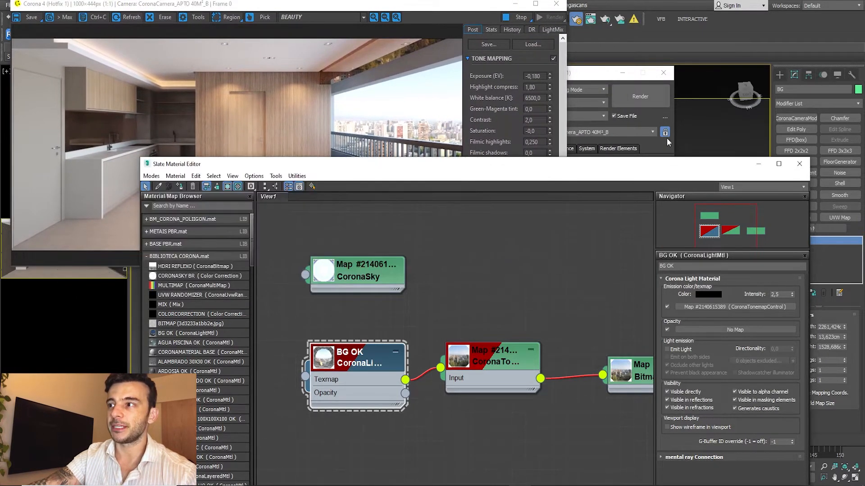
{"action": "left_click", "coordinate": [654, 79]}
{"action": "left_click", "coordinate": [663, 72]}
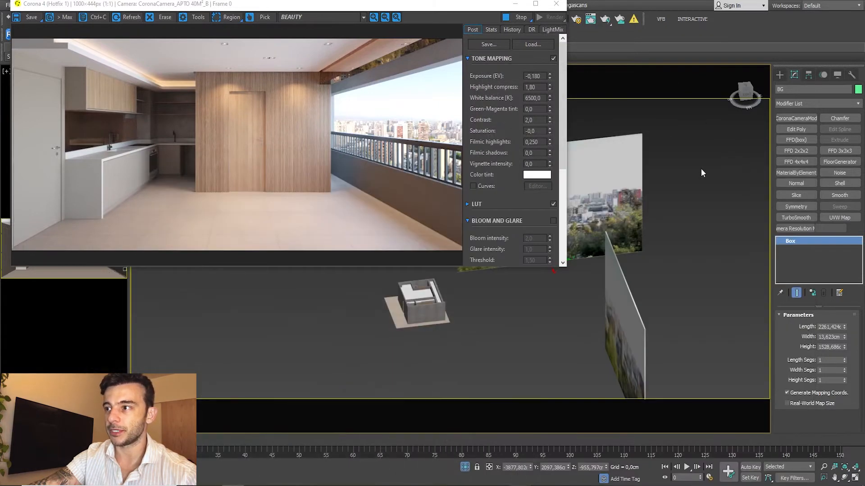
{"action": "left_click", "coordinate": [758, 164]}
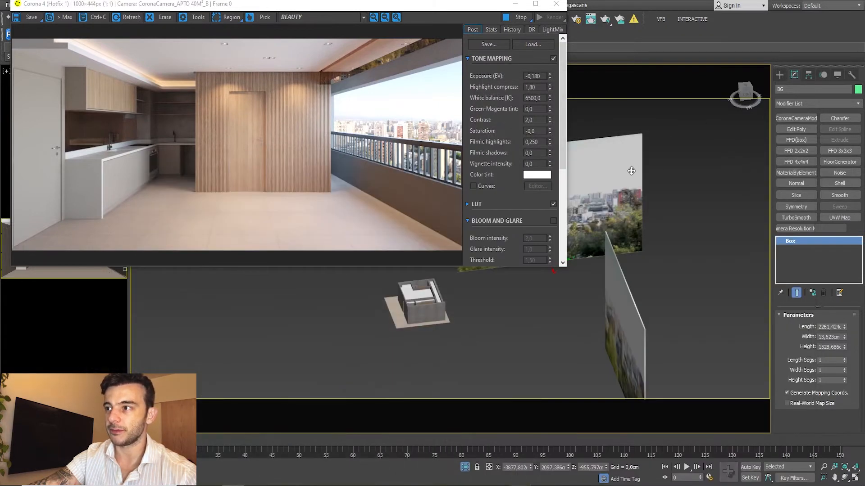
Step: Review the BG backdrop's rendering and shadow options in its Object Properties and accept the dialog
{"action": "right_click", "coordinate": [637, 193]}
{"action": "left_click", "coordinate": [645, 255]}
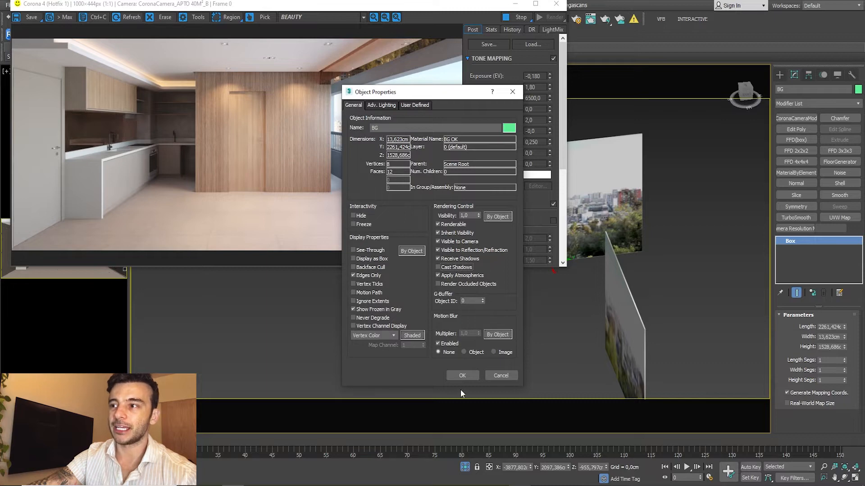
{"action": "left_click", "coordinate": [462, 375]}
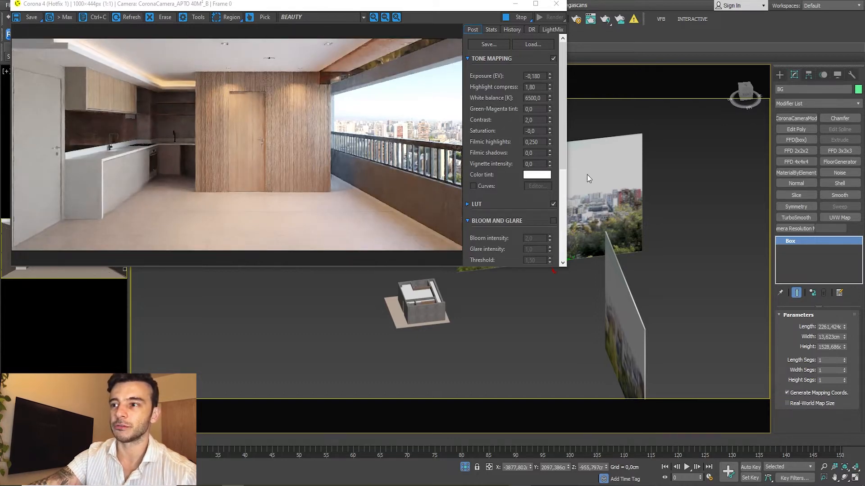
{"action": "middle_click_drag", "start_coordinate": [534, 283], "coordinate": [622, 247]}
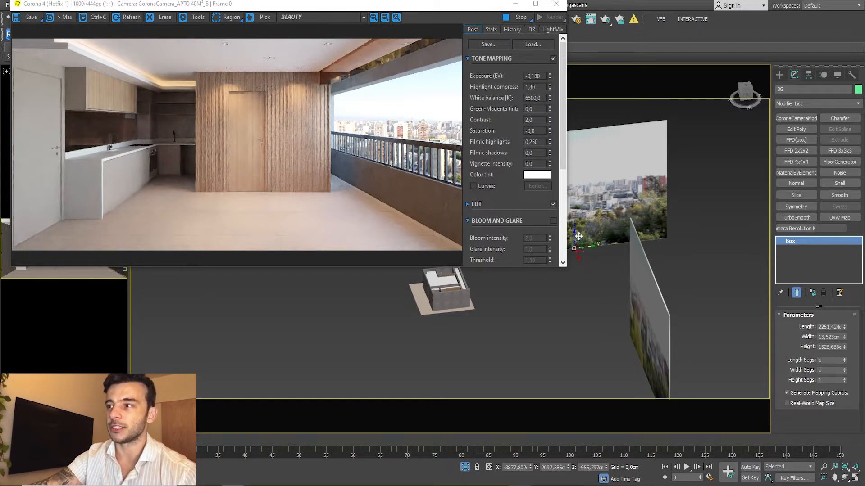
Step: Temporarily hide the BG001 backdrop plane to check its influence on the render, and undo the hiding
{"action": "scroll", "coordinate": [631, 270], "scroll_direction": "down", "scroll_amount": 5}
{"action": "middle_click_drag", "start_coordinate": [652, 266], "coordinate": [594, 265]}
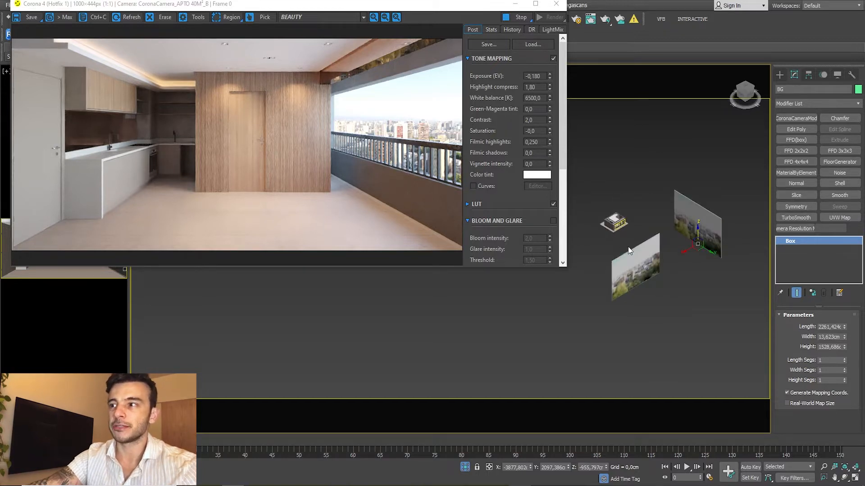
{"action": "scroll", "coordinate": [626, 218], "scroll_direction": "up", "scroll_amount": 3}
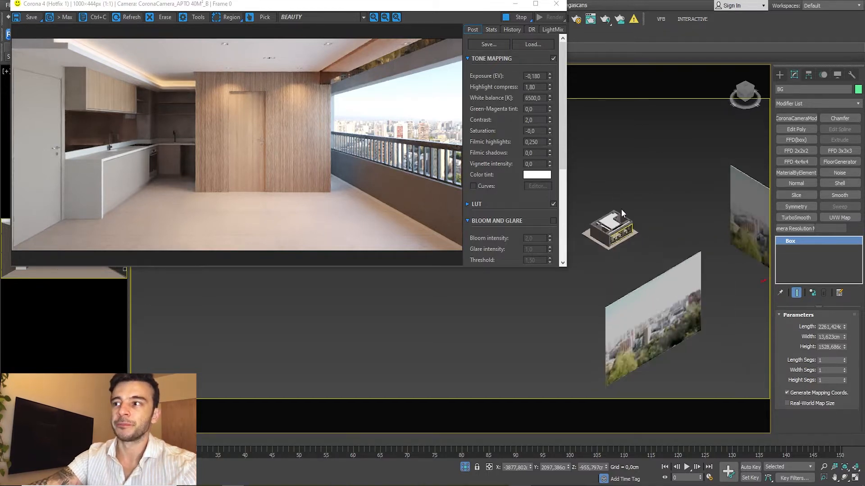
{"action": "middle_click_drag", "start_coordinate": [715, 214], "coordinate": [651, 206]}
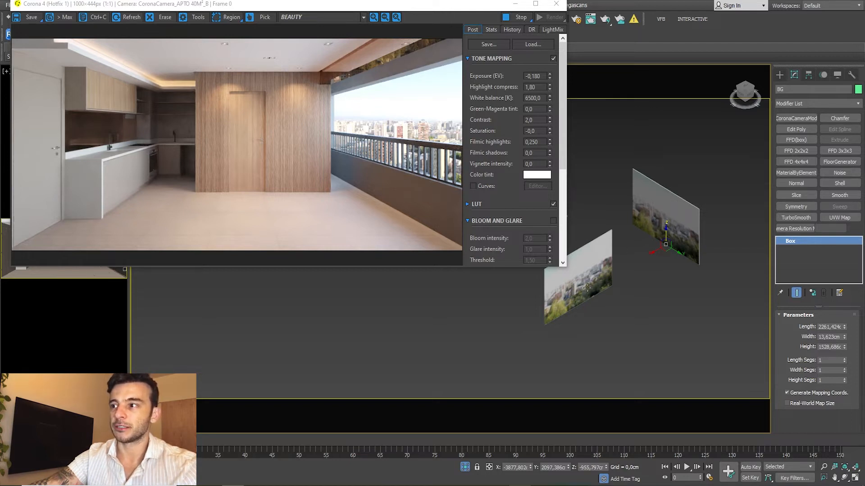
{"action": "middle_click_drag", "start_coordinate": [625, 304], "coordinate": [682, 237], "text": "alt"}
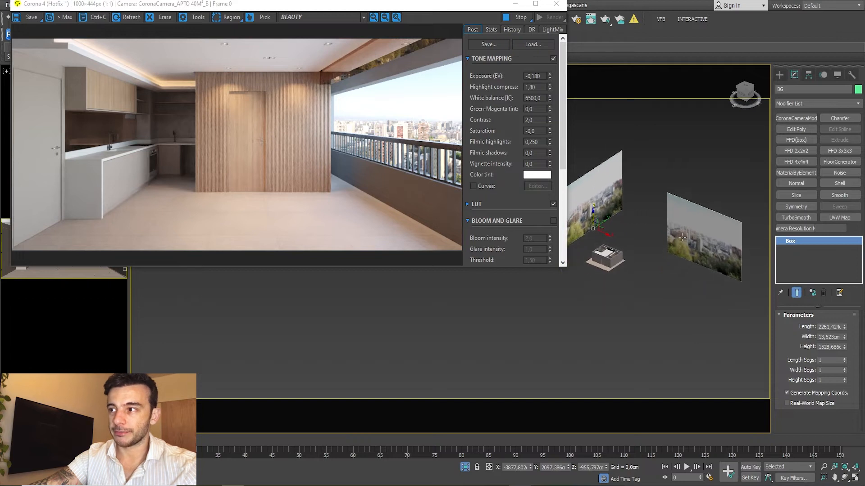
{"action": "left_click", "coordinate": [715, 230]}
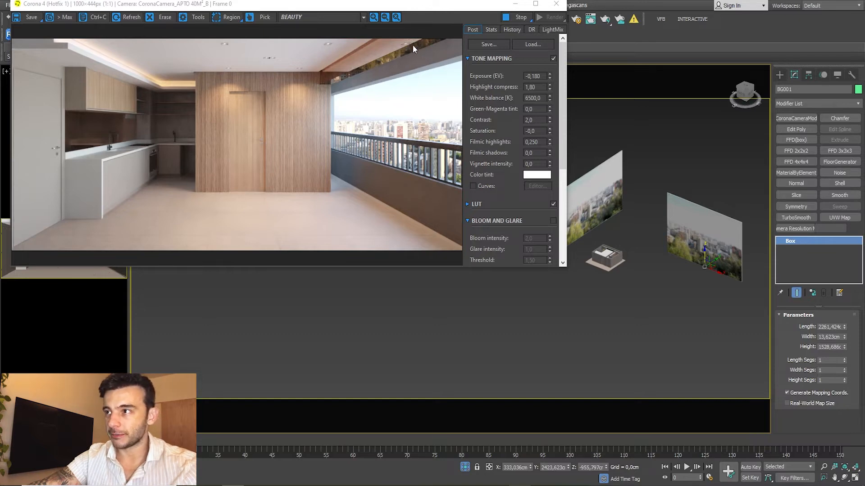
{"action": "right_click", "coordinate": [592, 155]}
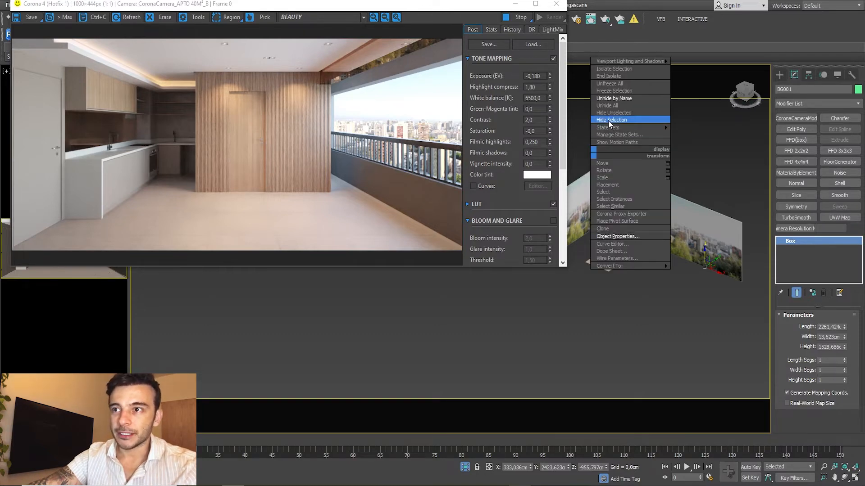
{"action": "left_click", "coordinate": [608, 120]}
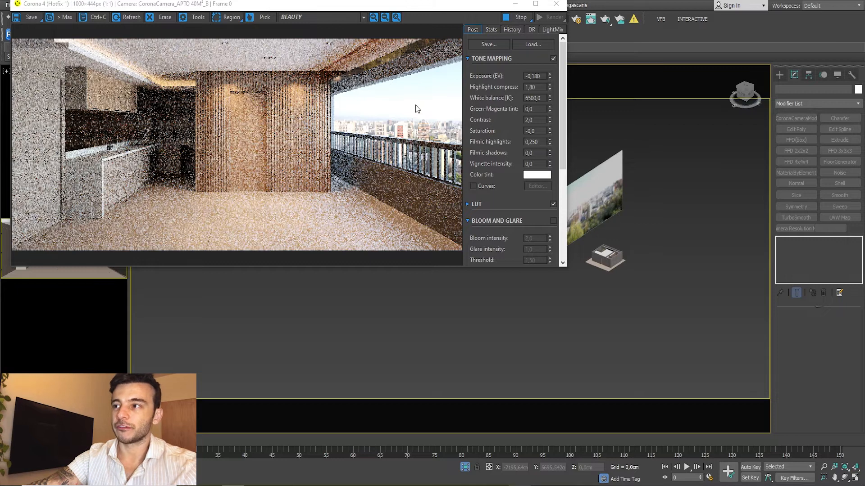
{"action": "key", "text": "ctrl+z"}
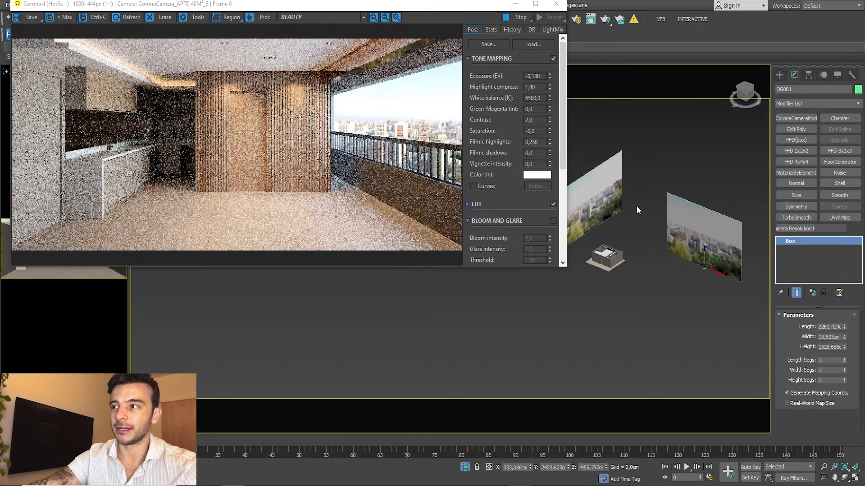
Step: Temporarily hide the BG backdrop plane to compare the render, undo the hiding and select the BG001 plane
{"action": "scroll", "coordinate": [637, 209], "scroll_direction": "up", "scroll_amount": 2}
{"action": "right_click", "coordinate": [641, 178]}
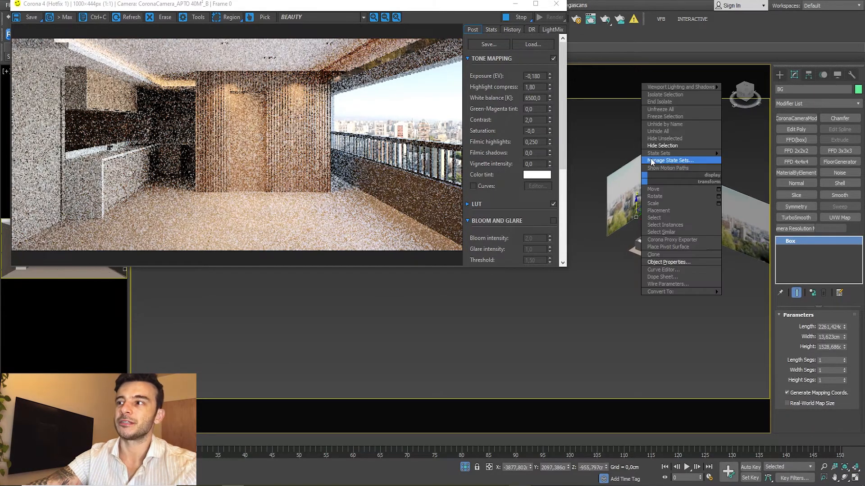
{"action": "left_click", "coordinate": [652, 147]}
{"action": "key", "text": "ctrl+z"}
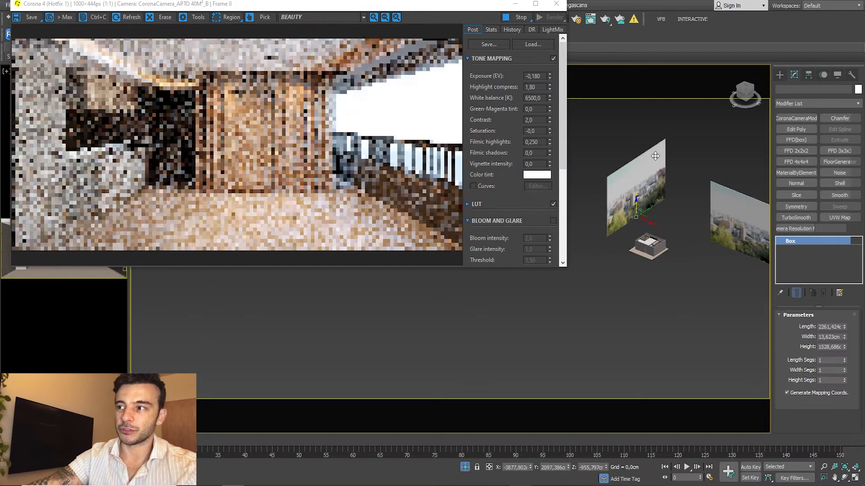
{"action": "left_click", "coordinate": [736, 208]}
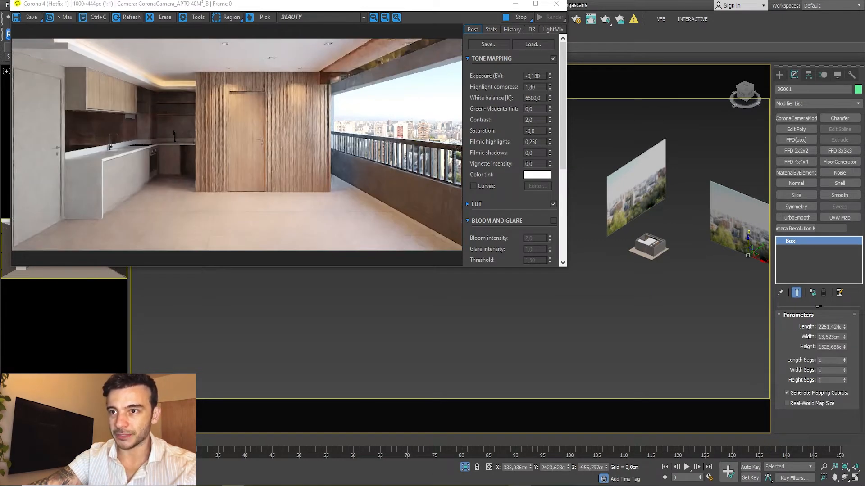
Step: Move the render window aside, turn on the CoronaLight008 light beneath the kitchen shelves and bring the render back to check it
{"action": "key", "text": "alt+Tab"}
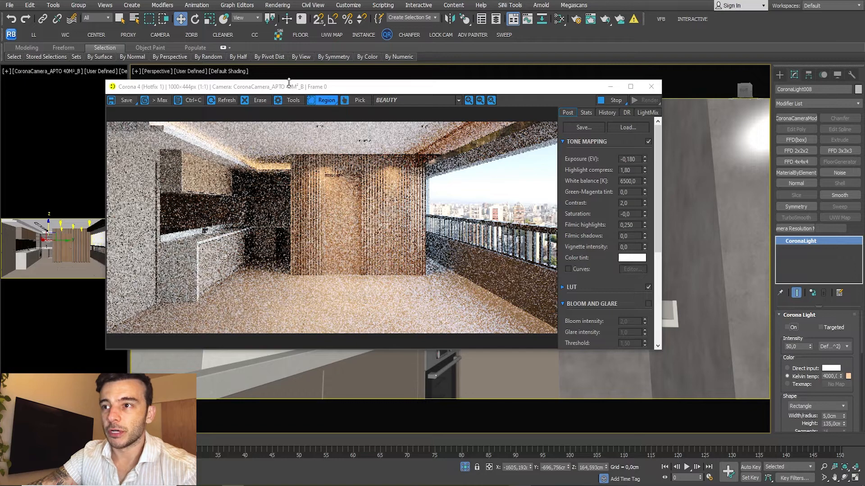
{"action": "left_click_drag", "start_coordinate": [289, 83], "coordinate": [382, 90]}
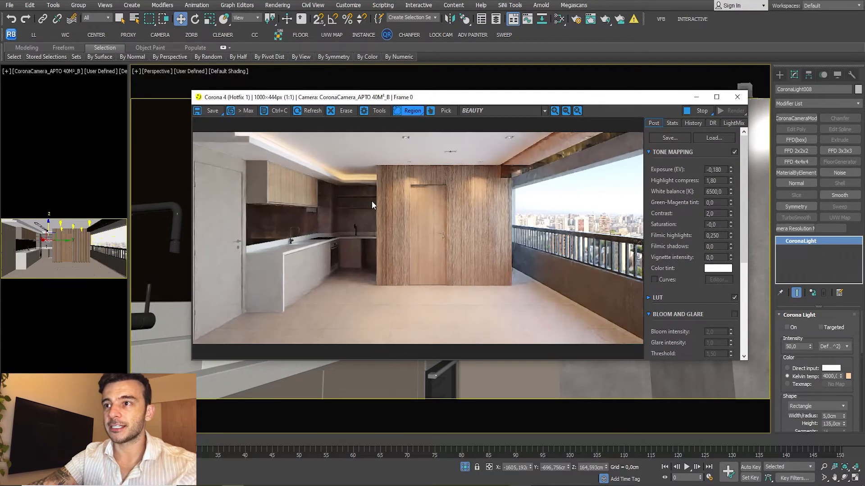
{"action": "left_click_drag", "start_coordinate": [252, 96], "coordinate": [830, 84]}
{"action": "mouse_move", "coordinate": [433, 198]}
{"action": "middle_mouse_down", "text": "alt"}
{"action": "mouse_move", "coordinate": [421, 194]}
{"action": "mouse_move", "coordinate": [429, 202]}
{"action": "middle_mouse_up", "text": "alt"}
{"action": "middle_click_drag", "start_coordinate": [285, 163], "coordinate": [284, 224]}
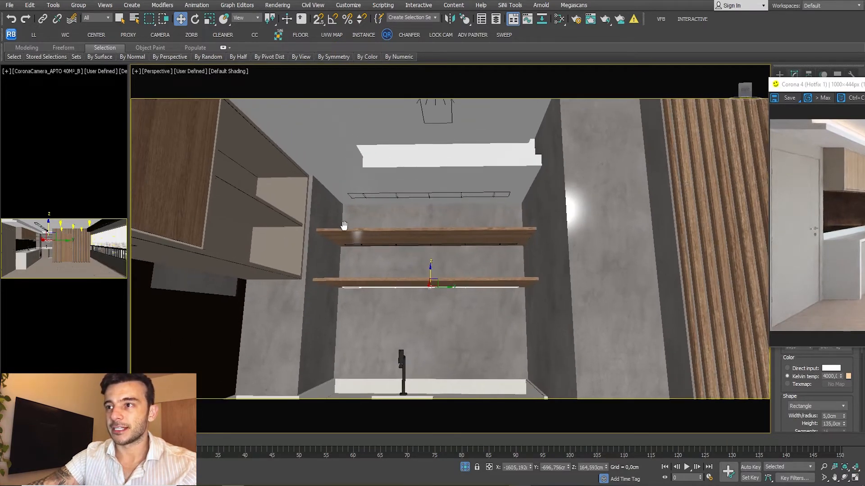
{"action": "middle_click_drag", "start_coordinate": [381, 241], "coordinate": [426, 184], "text": "alt"}
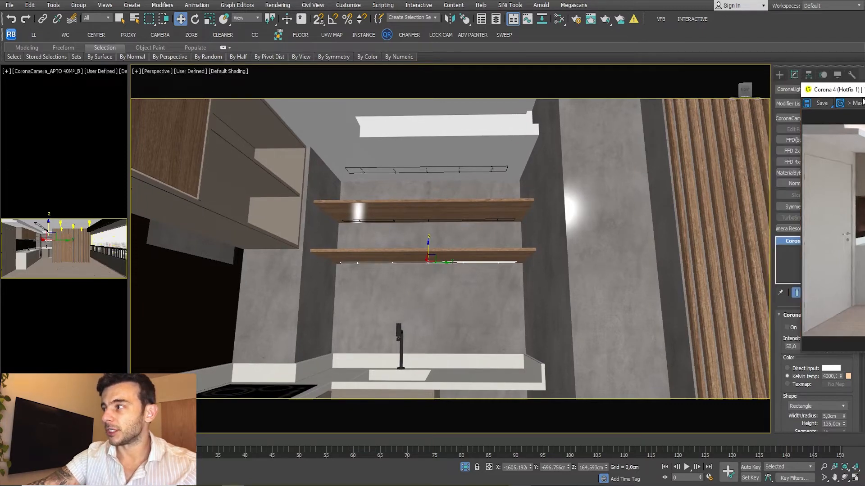
{"action": "left_click", "coordinate": [789, 90]}
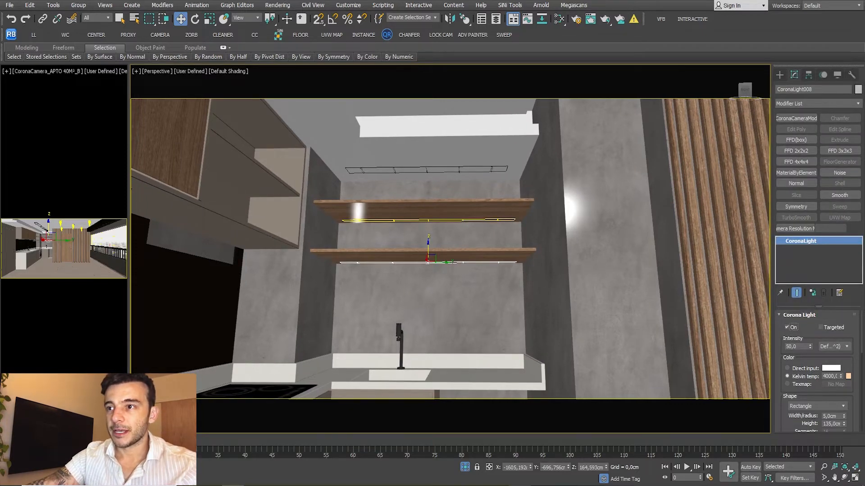
{"action": "left_click_drag", "start_coordinate": [864, 121], "coordinate": [353, 119]}
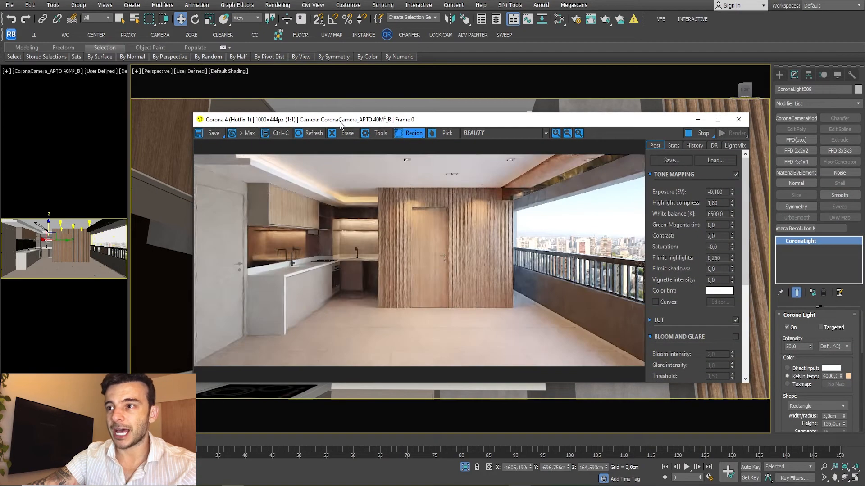
Step: Unhide the LED_ARMARIO_COZ and LED_PRAT objects by name
{"action": "left_click_drag", "start_coordinate": [318, 120], "coordinate": [858, 117]}
{"action": "scroll", "coordinate": [400, 214], "scroll_direction": "up", "scroll_amount": 2}
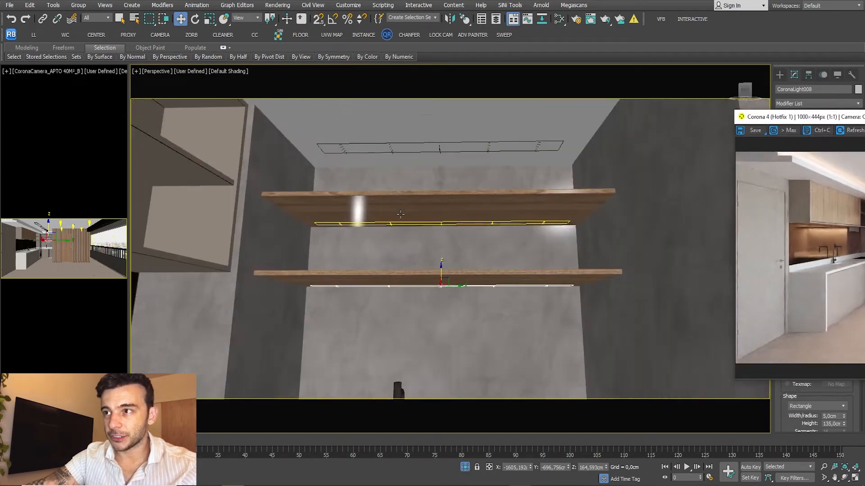
{"action": "right_click", "coordinate": [410, 222]}
{"action": "left_click", "coordinate": [430, 167]}
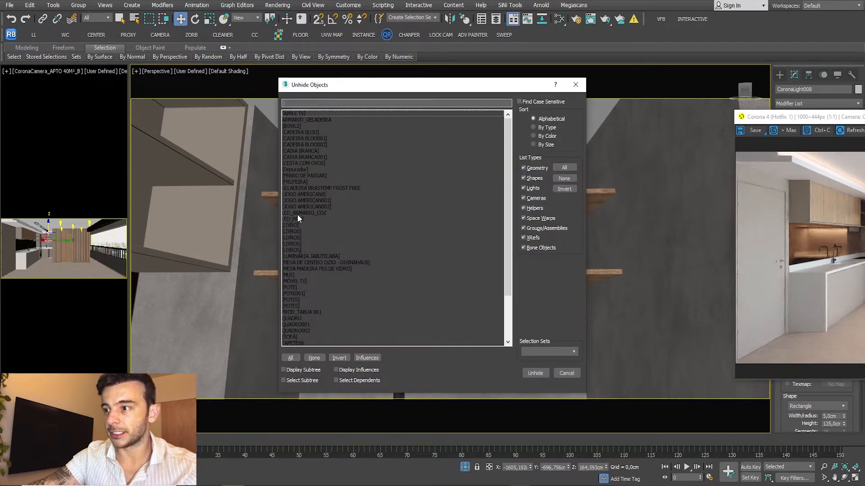
{"action": "left_click_drag", "start_coordinate": [298, 214], "coordinate": [297, 219]}
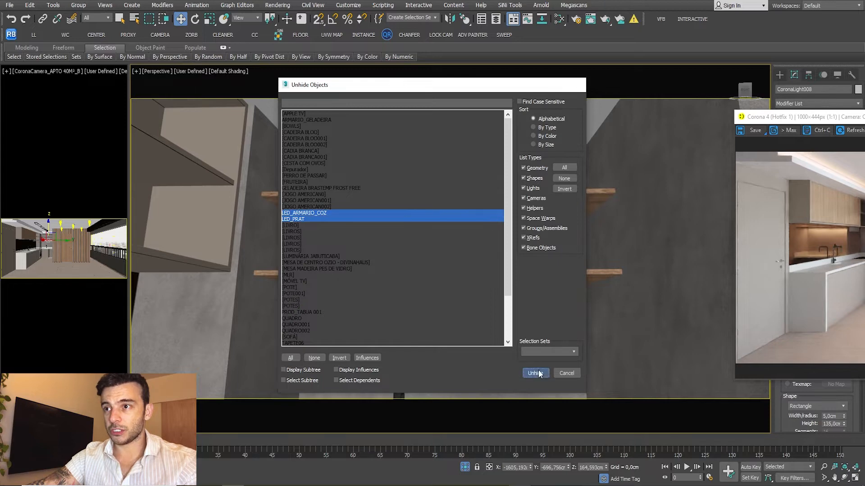
{"action": "left_click", "coordinate": [534, 374]}
Step: Select the LED_PRAT strip under the shelf and try to load its material into the Slate Material Editor
{"action": "scroll", "coordinate": [342, 213], "scroll_direction": "up", "scroll_amount": 3}
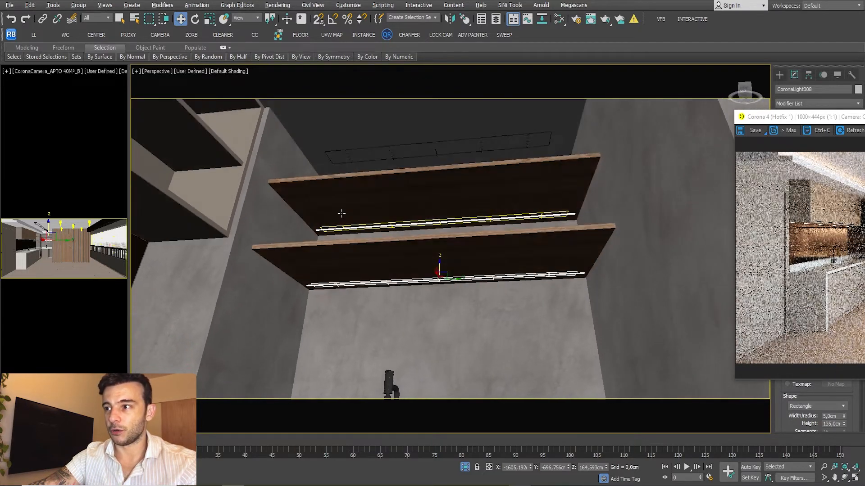
{"action": "middle_click_drag", "start_coordinate": [341, 213], "coordinate": [450, 252], "text": "alt"}
{"action": "scroll", "coordinate": [576, 264], "scroll_direction": "up", "scroll_amount": 6}
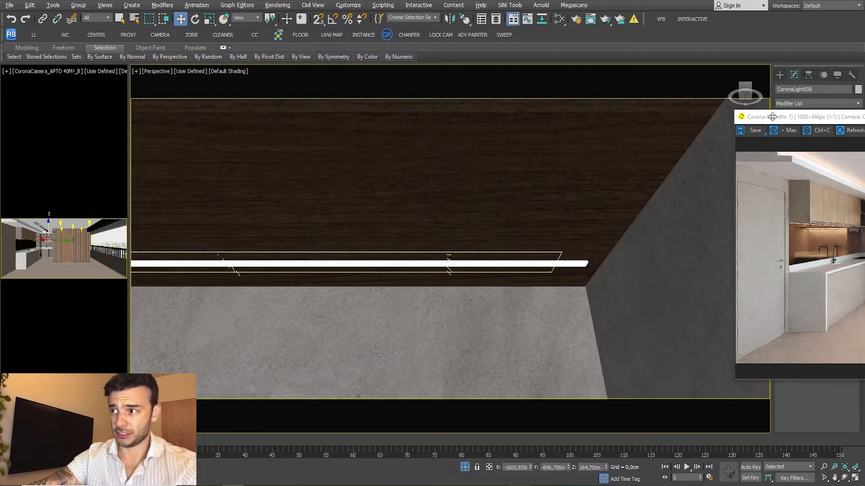
{"action": "left_click_drag", "start_coordinate": [765, 117], "coordinate": [864, 121]}
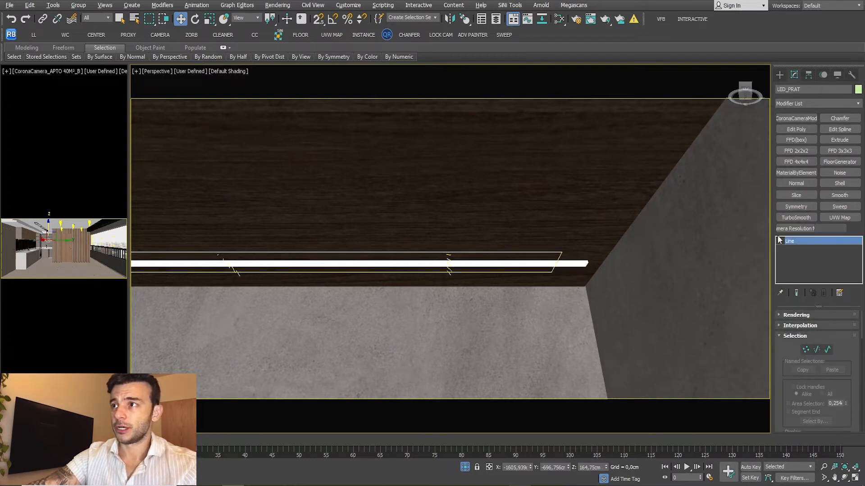
{"action": "left_click", "coordinate": [559, 20]}
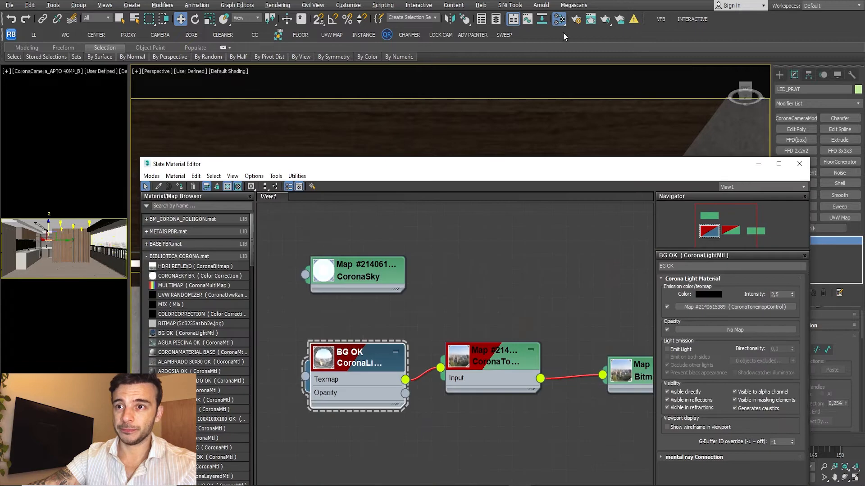
{"action": "left_click", "coordinate": [175, 176]}
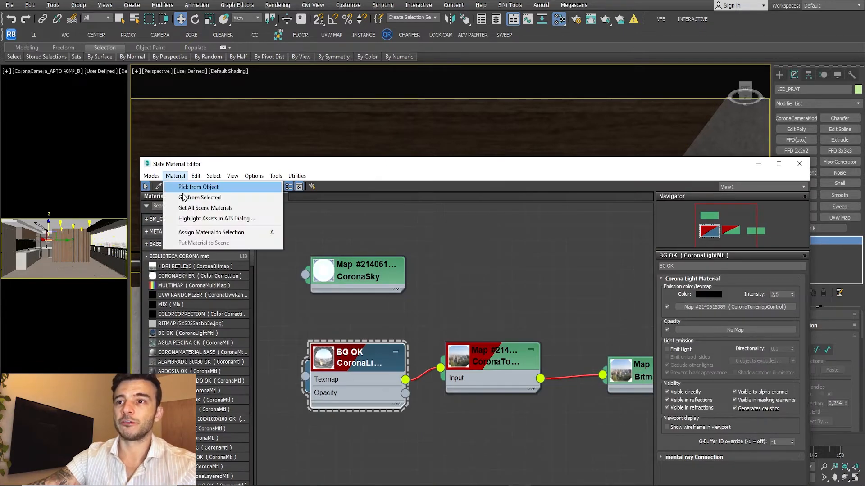
{"action": "left_click", "coordinate": [194, 198]}
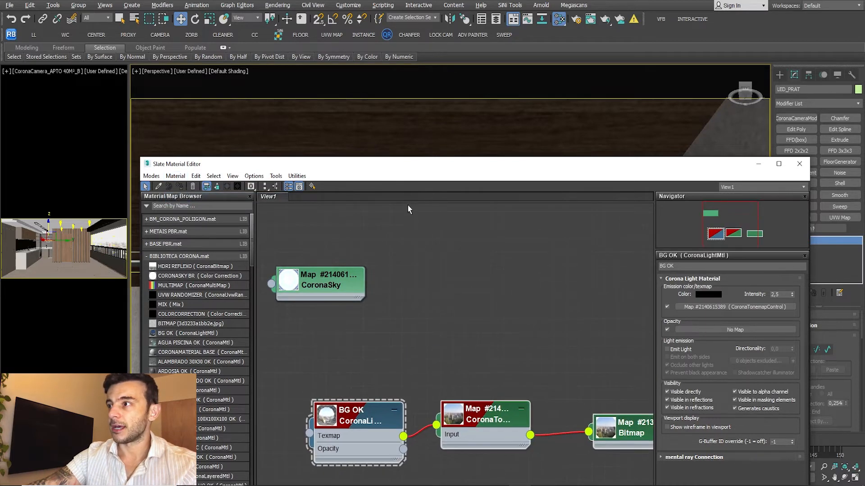
Step: Move the material editor off the shelf light and try to get a material from CoronaLight008
{"action": "left_click_drag", "start_coordinate": [423, 167], "coordinate": [499, 217]}
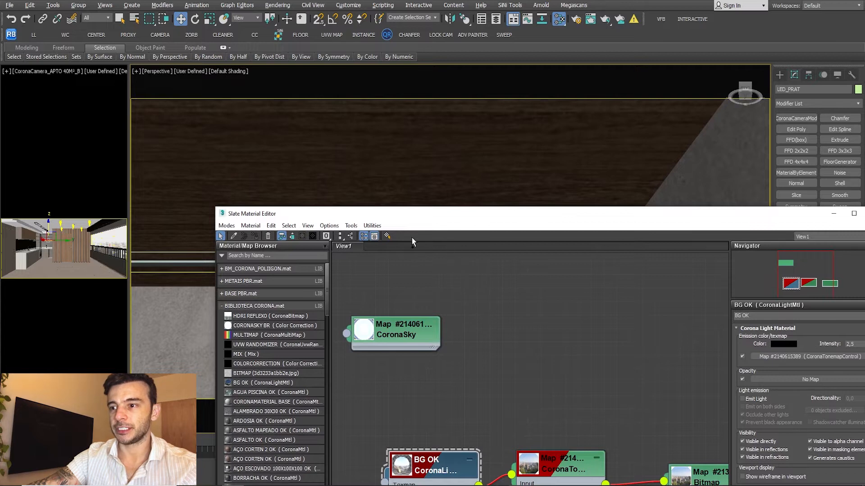
{"action": "left_click", "coordinate": [405, 199]}
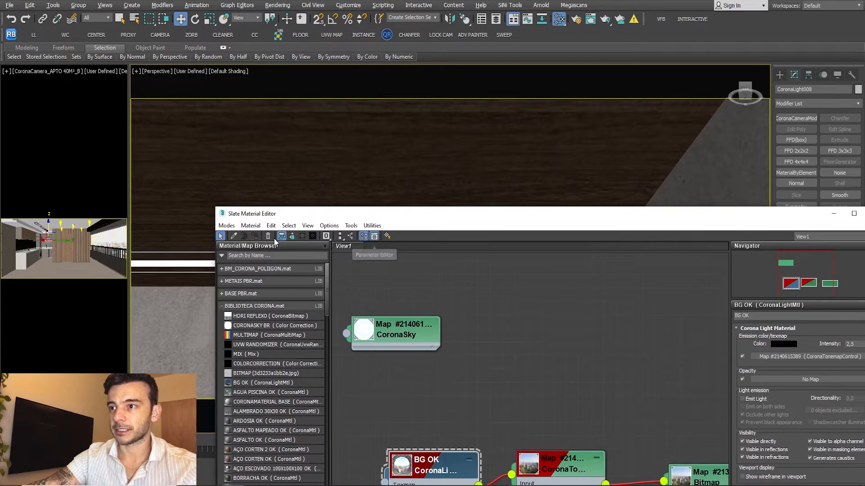
{"action": "left_click", "coordinate": [251, 226]}
{"action": "left_click", "coordinate": [260, 246]}
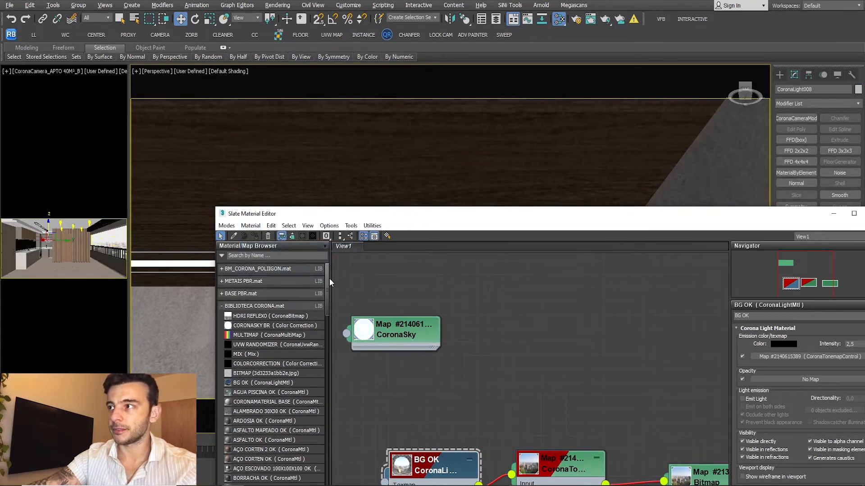
Step: Reselect the LED_PRAT strip and load its LUZ LED material into the node view to review its parameters
{"action": "left_click", "coordinate": [187, 262]}
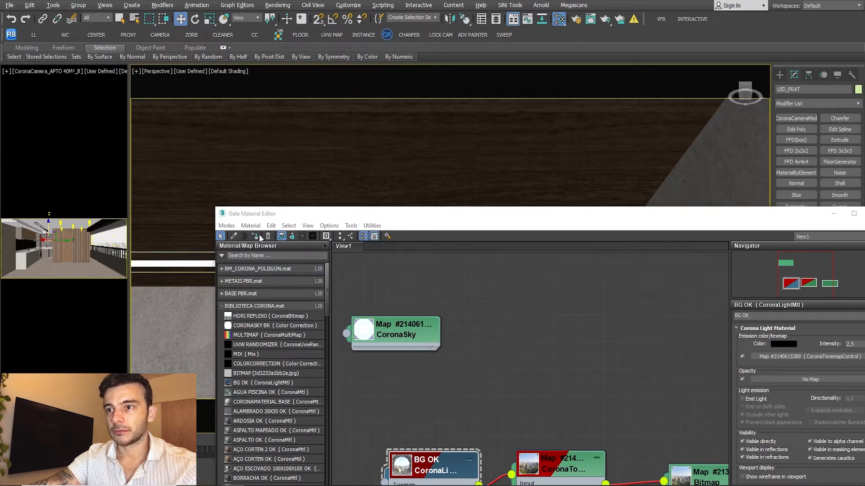
{"action": "left_click", "coordinate": [251, 226]}
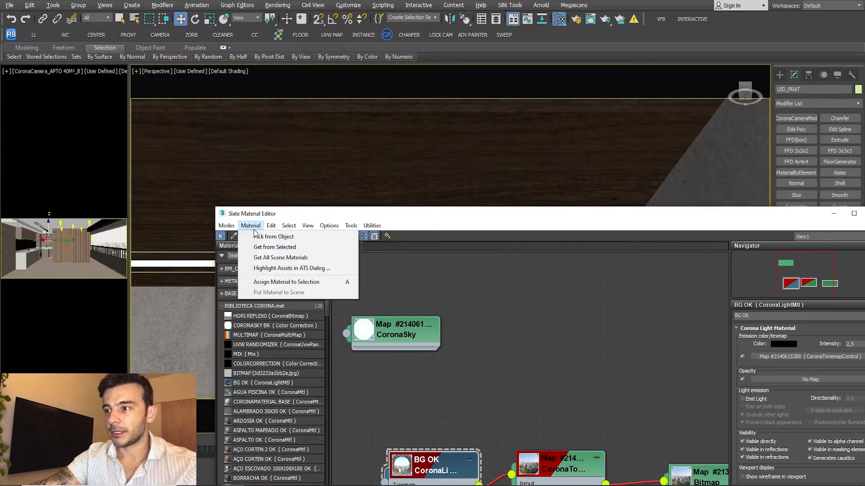
{"action": "left_click", "coordinate": [264, 247]}
{"action": "left_click_drag", "start_coordinate": [539, 413], "coordinate": [485, 319]}
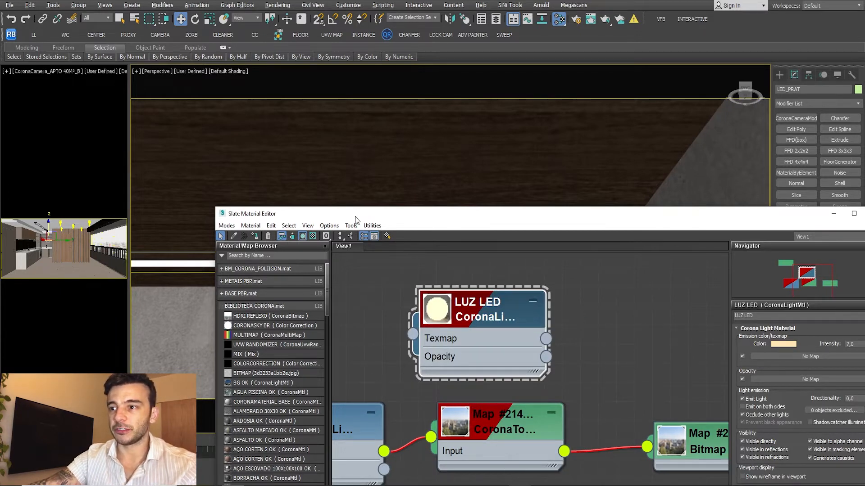
{"action": "left_click_drag", "start_coordinate": [354, 217], "coordinate": [323, 142]}
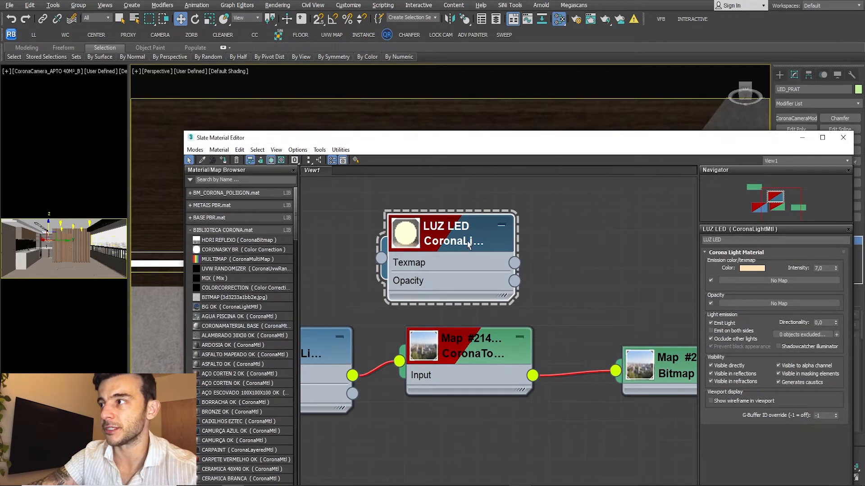
Step: Minimize the Slate Material Editor and select the CoronaLight008 light beneath the kitchen shelves
{"action": "left_click", "coordinate": [802, 138]}
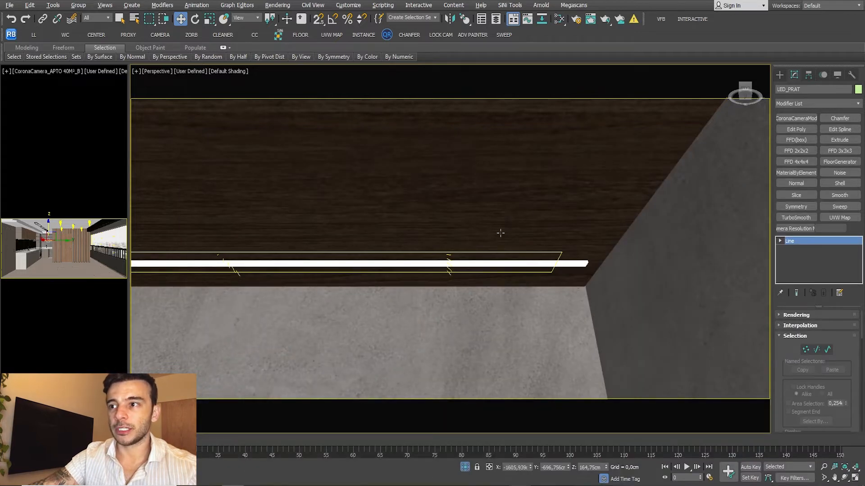
{"action": "mouse_move", "coordinate": [498, 232]}
{"action": "middle_mouse_down", "text": "alt"}
{"action": "mouse_move", "coordinate": [463, 256]}
{"action": "mouse_move", "coordinate": [459, 235]}
{"action": "mouse_move", "coordinate": [490, 243]}
{"action": "middle_mouse_up", "text": "alt"}
{"action": "left_click", "coordinate": [450, 255]}
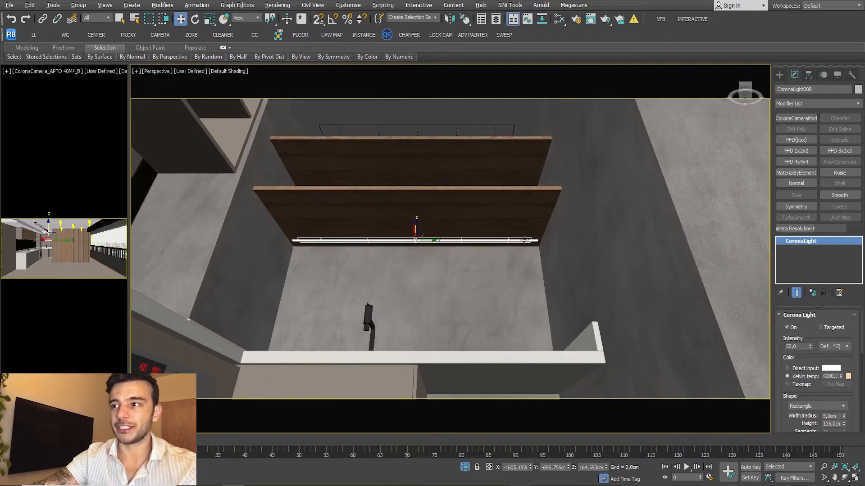
Step: Show the Corona frame buffer with the camera render and switch off the selected CoronaLight008 shelf light
{"action": "scroll", "coordinate": [537, 237], "scroll_direction": "up", "scroll_amount": 5}
{"action": "scroll", "coordinate": [532, 239], "scroll_direction": "down", "scroll_amount": 2}
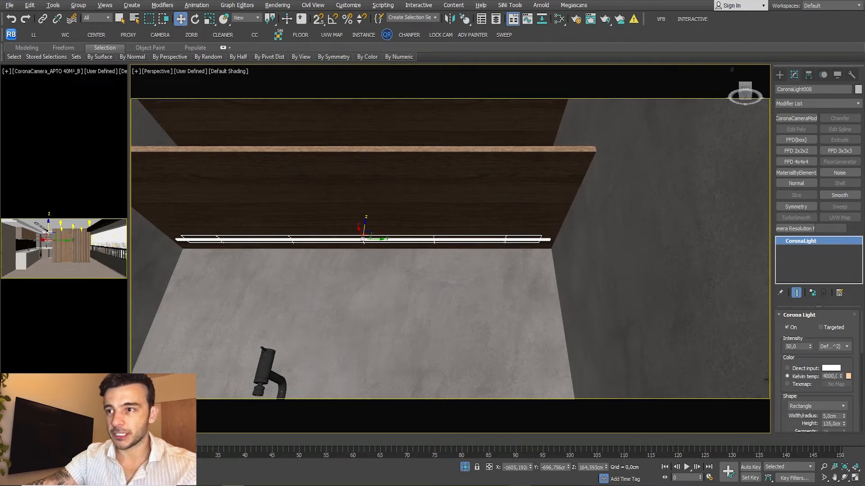
{"action": "left_click", "coordinate": [661, 19]}
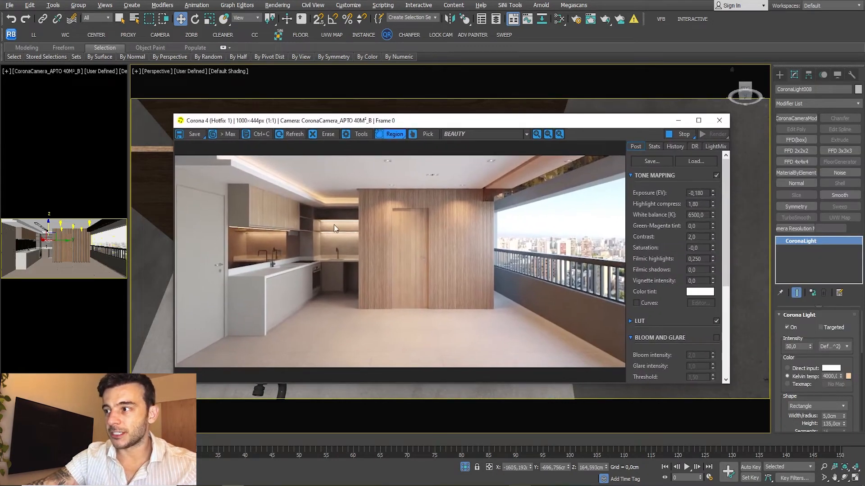
{"action": "left_click", "coordinate": [787, 327]}
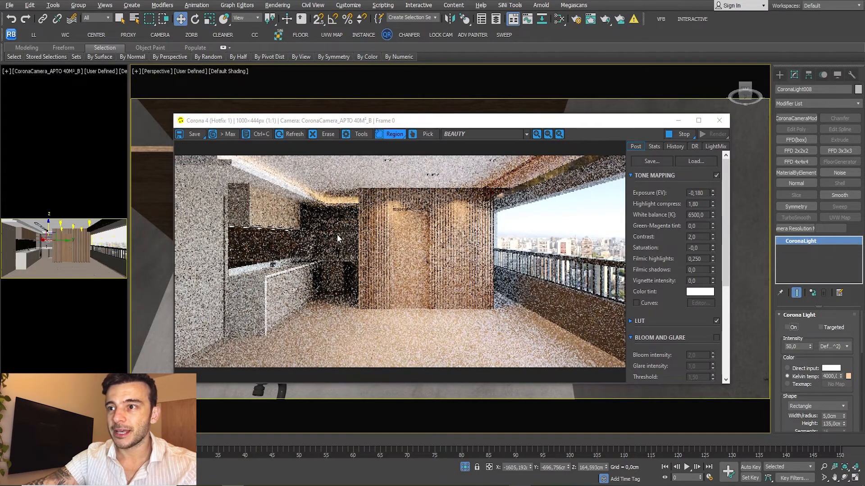
Step: Limit the render region to the kitchen shelves, inspect the LED strips without CoronaLight008, and clear the region
{"action": "scroll", "coordinate": [336, 234], "scroll_direction": "up", "scroll_amount": 1}
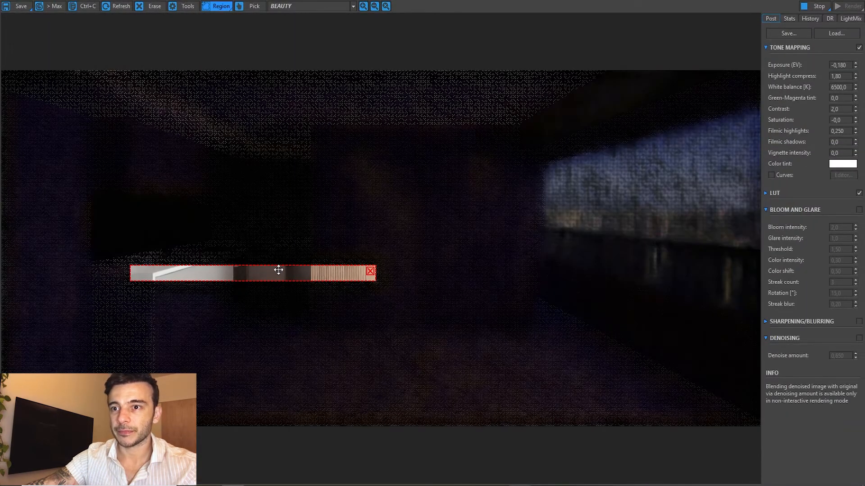
{"action": "left_click_drag", "start_coordinate": [272, 265], "coordinate": [297, 148]}
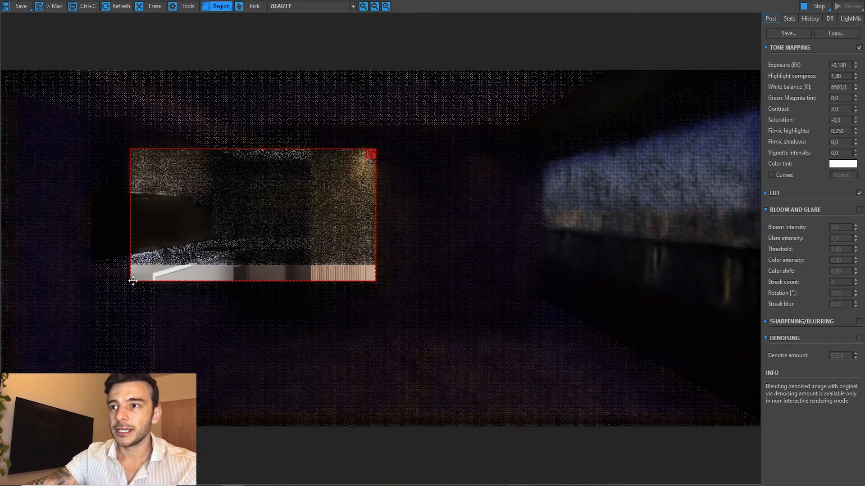
{"action": "left_click_drag", "start_coordinate": [235, 155], "coordinate": [338, 251]}
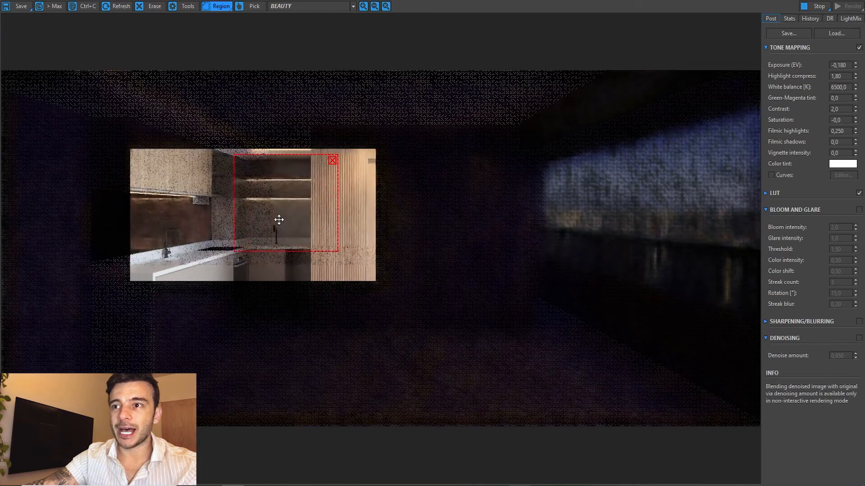
{"action": "scroll", "coordinate": [267, 190], "scroll_direction": "up", "scroll_amount": 4}
{"action": "scroll", "coordinate": [276, 200], "scroll_direction": "down", "scroll_amount": 2}
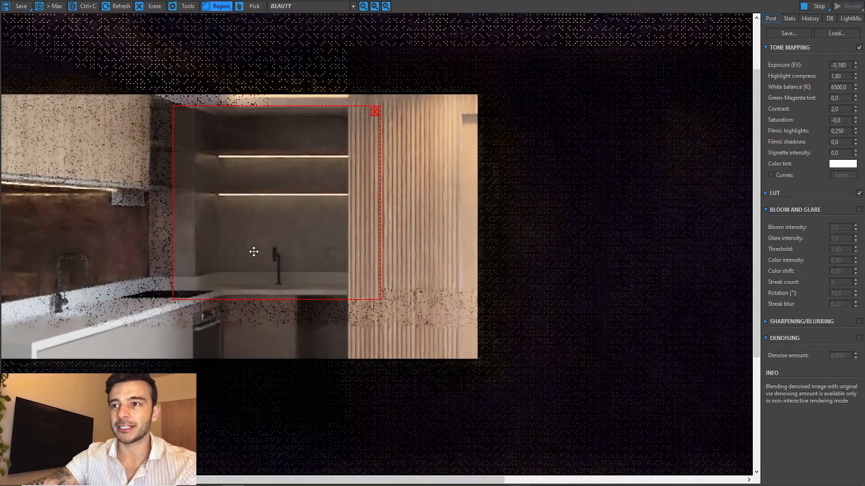
{"action": "scroll", "coordinate": [263, 250], "scroll_direction": "down", "scroll_amount": 3}
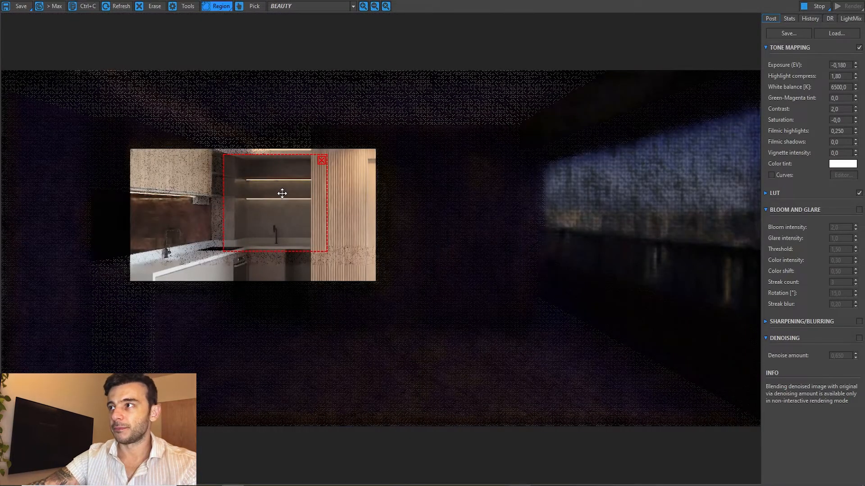
{"action": "left_click", "coordinate": [322, 160]}
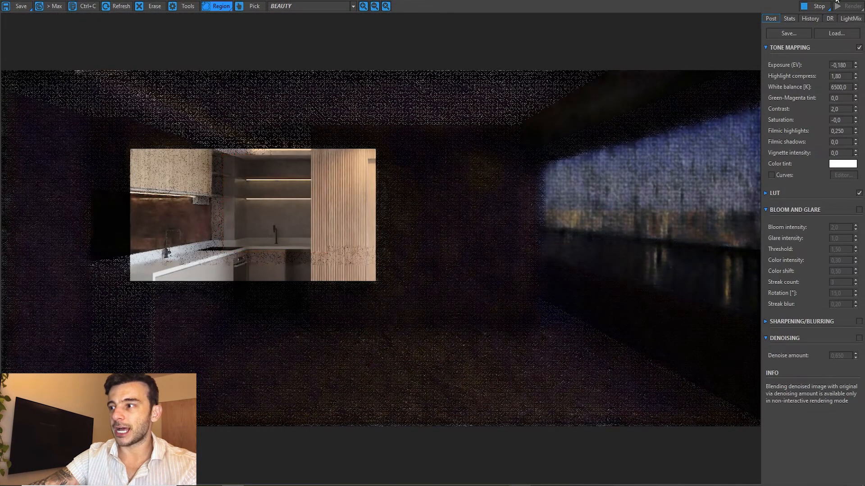
Step: Restore the frame buffer to a smaller window, switch CoronaLight008 back on and inspect the shelf area in the render
{"action": "double_click", "coordinate": [821, 2]}
{"action": "left_click", "coordinate": [786, 328]}
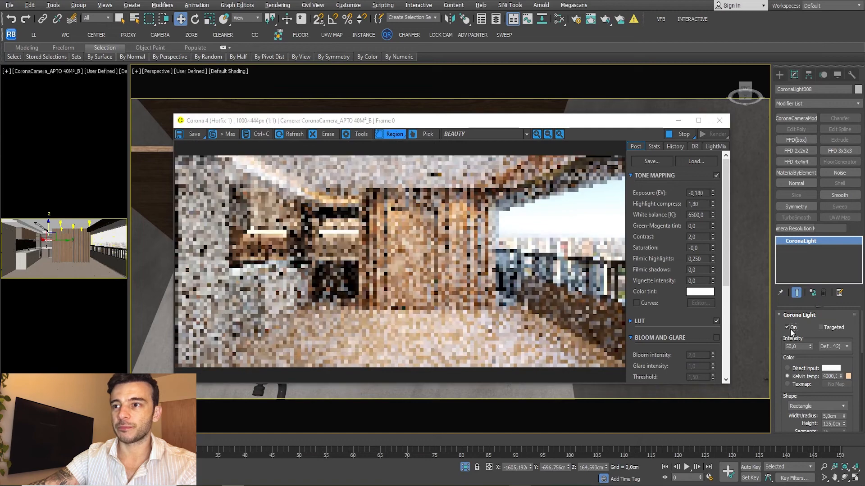
{"action": "scroll", "coordinate": [333, 239], "scroll_direction": "up", "scroll_amount": 2}
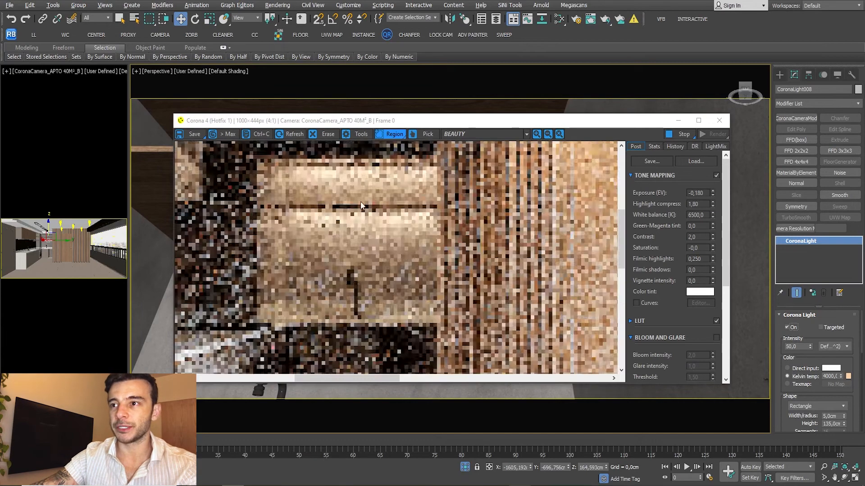
{"action": "scroll", "coordinate": [356, 231], "scroll_direction": "down", "scroll_amount": 1}
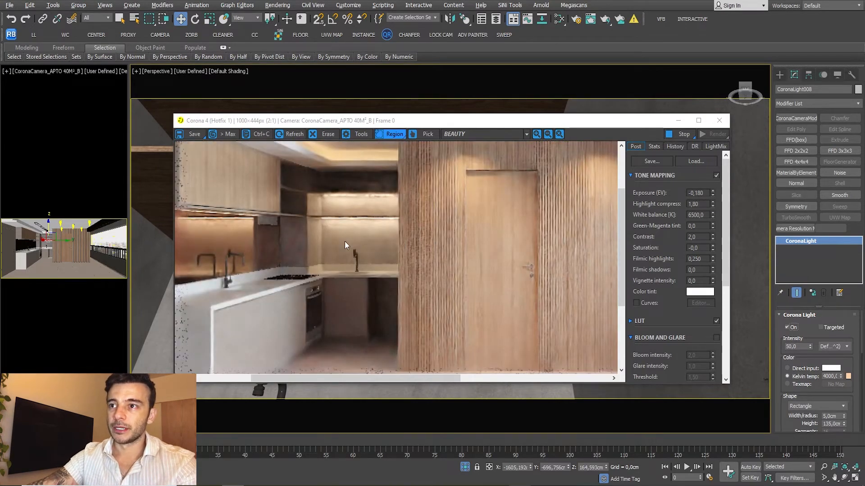
Step: Switch on CoronaLight010 above the kitchen shelves and check the furnished apartment reference image
{"action": "left_click_drag", "start_coordinate": [301, 120], "coordinate": [305, 282]}
{"action": "scroll", "coordinate": [393, 145], "scroll_direction": "up", "scroll_amount": 3}
{"action": "scroll", "coordinate": [398, 147], "scroll_direction": "down", "scroll_amount": 8}
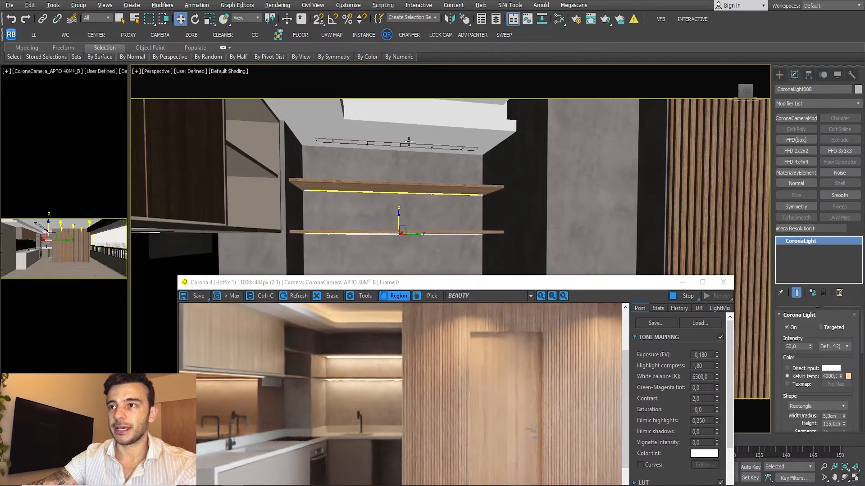
{"action": "left_click", "coordinate": [408, 143]}
{"action": "middle_click_drag", "start_coordinate": [348, 117], "coordinate": [348, 120]}
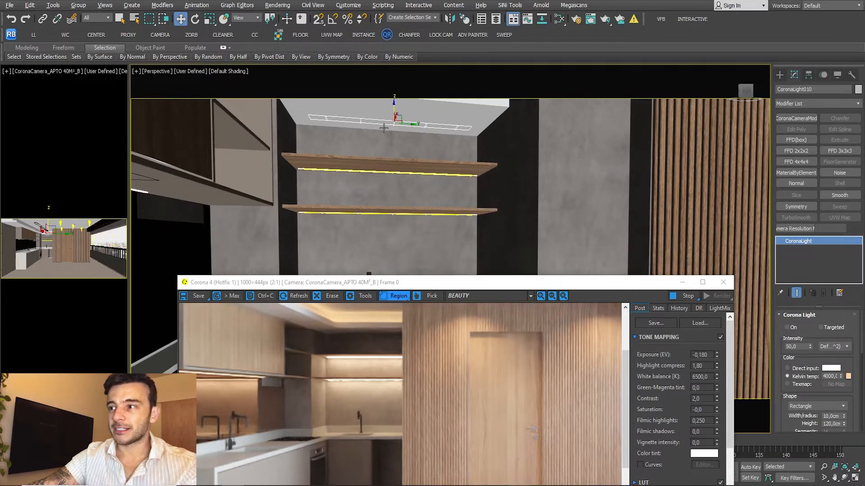
{"action": "left_click", "coordinate": [792, 328]}
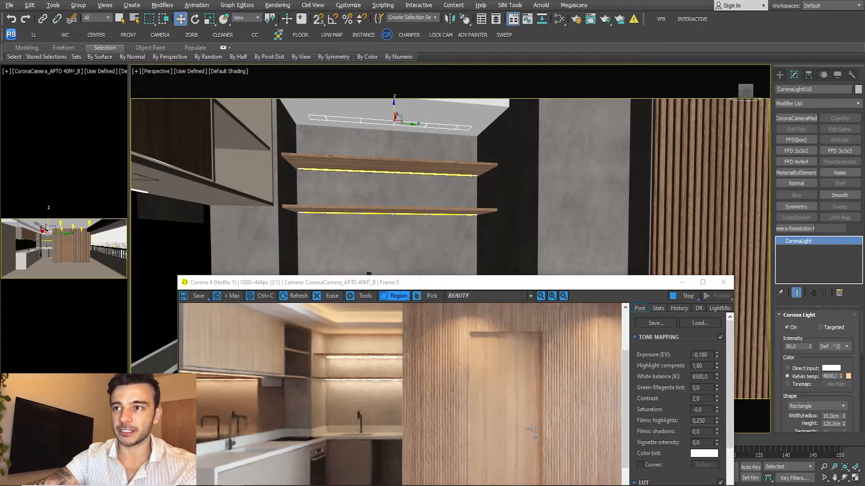
{"action": "key", "text": "alt+Tab"}
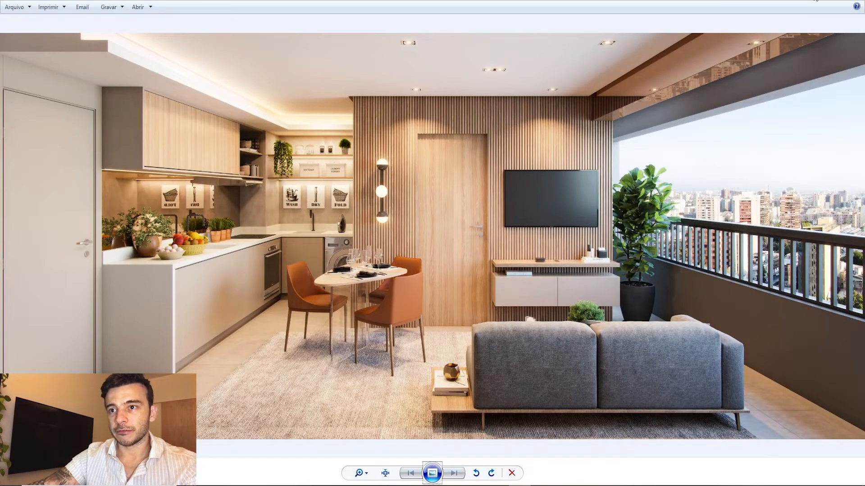
{"action": "key", "text": "alt+Tab"}
Step: Select CoronaLight009 beneath the upper kitchen cabinet and examine its placement beside the LED strip
{"action": "middle_click_drag", "start_coordinate": [325, 219], "coordinate": [312, 190], "text": "alt"}
{"action": "left_click", "coordinate": [315, 178]}
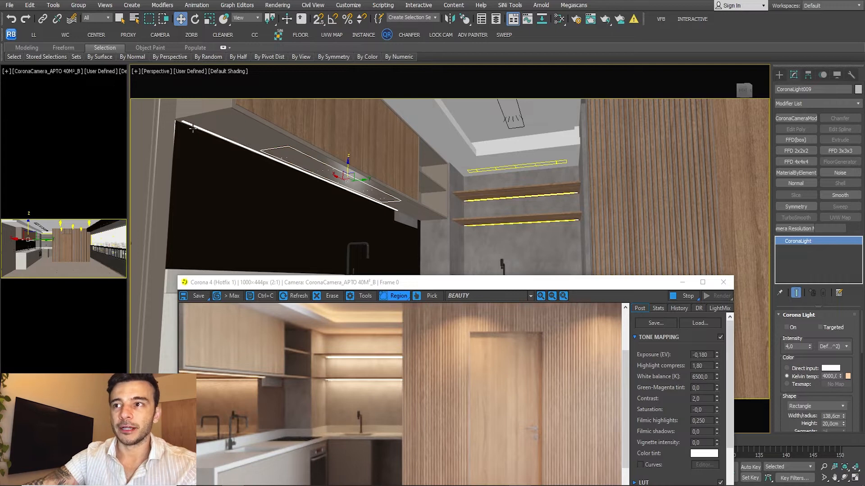
{"action": "scroll", "coordinate": [192, 127], "scroll_direction": "up", "scroll_amount": 2}
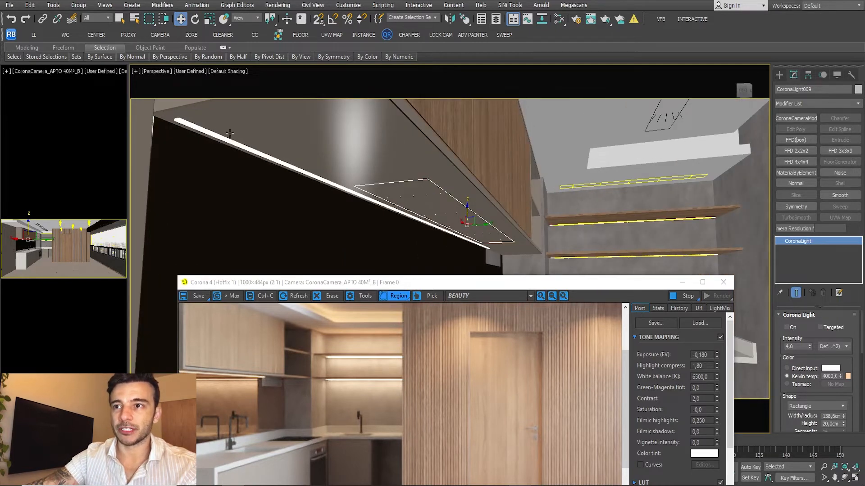
{"action": "scroll", "coordinate": [232, 140], "scroll_direction": "down", "scroll_amount": 3}
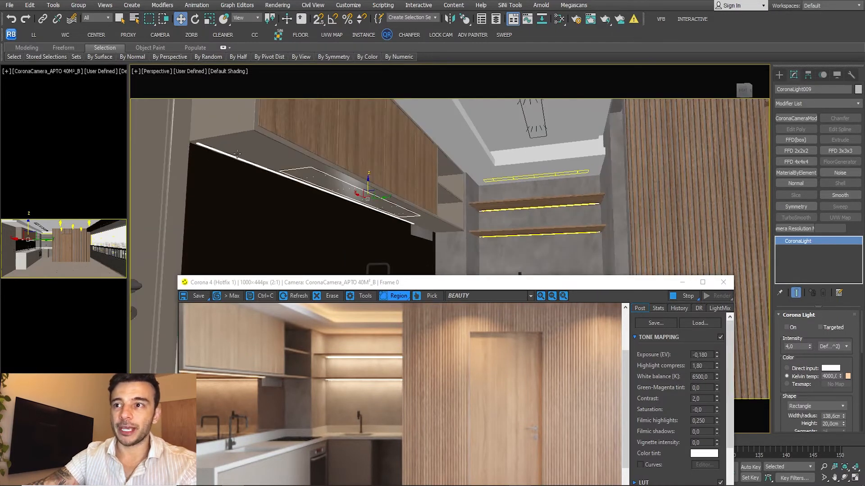
{"action": "scroll", "coordinate": [236, 159], "scroll_direction": "up", "scroll_amount": 2}
{"action": "scroll", "coordinate": [311, 167], "scroll_direction": "up", "scroll_amount": 2}
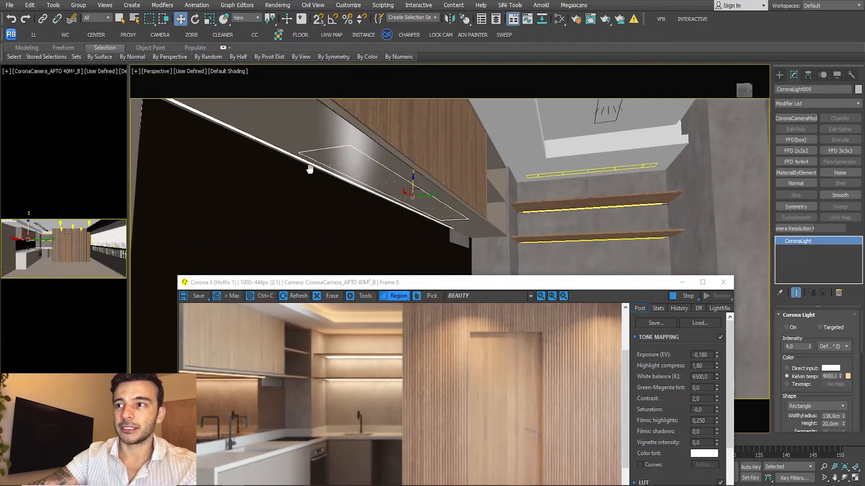
{"action": "middle_click_drag", "start_coordinate": [321, 161], "coordinate": [314, 144], "text": "alt"}
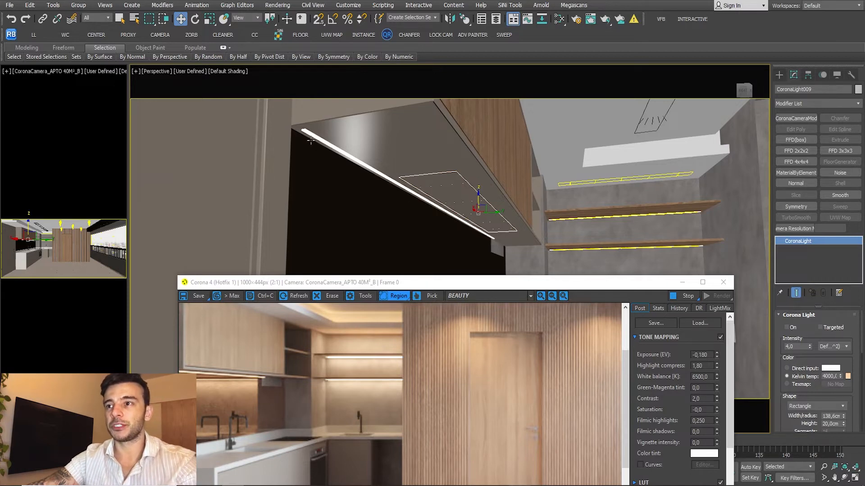
{"action": "middle_click_drag", "start_coordinate": [330, 173], "coordinate": [394, 141], "text": "alt"}
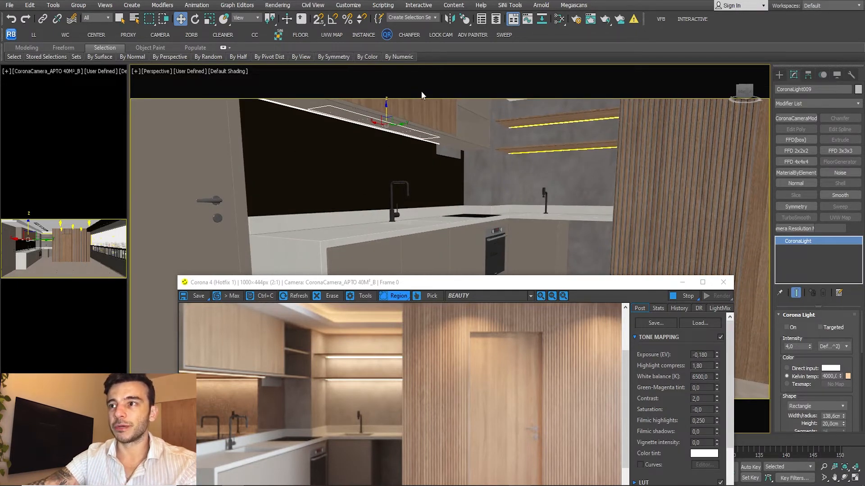
{"action": "middle_click_drag", "start_coordinate": [334, 112], "coordinate": [396, 177], "text": "alt"}
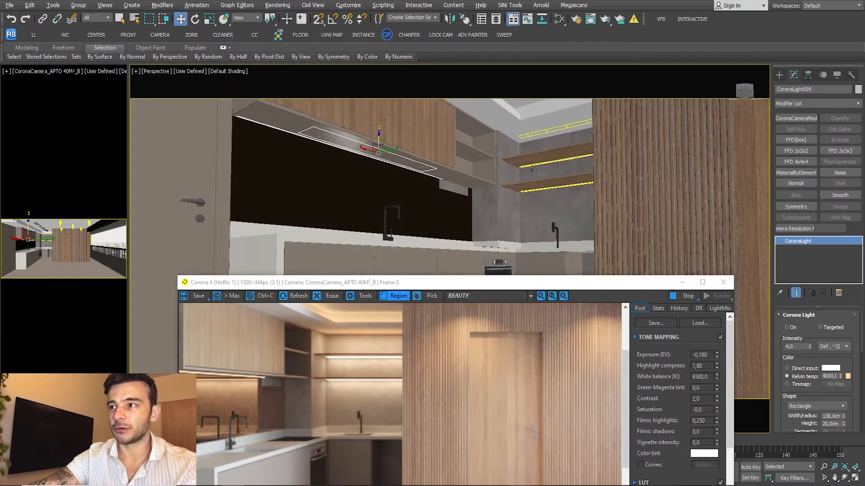
Step: Select CoronaLight007 under the upper shelf and compare its LED strip in the model with the rendered shelves
{"action": "scroll", "coordinate": [532, 170], "scroll_direction": "up", "scroll_amount": 6}
{"action": "left_click", "coordinate": [514, 170]}
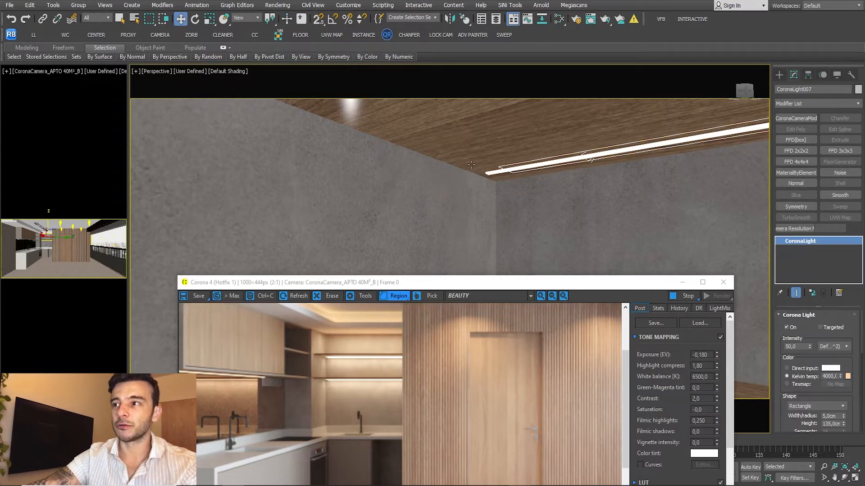
{"action": "scroll", "coordinate": [514, 165], "scroll_direction": "down", "scroll_amount": 2}
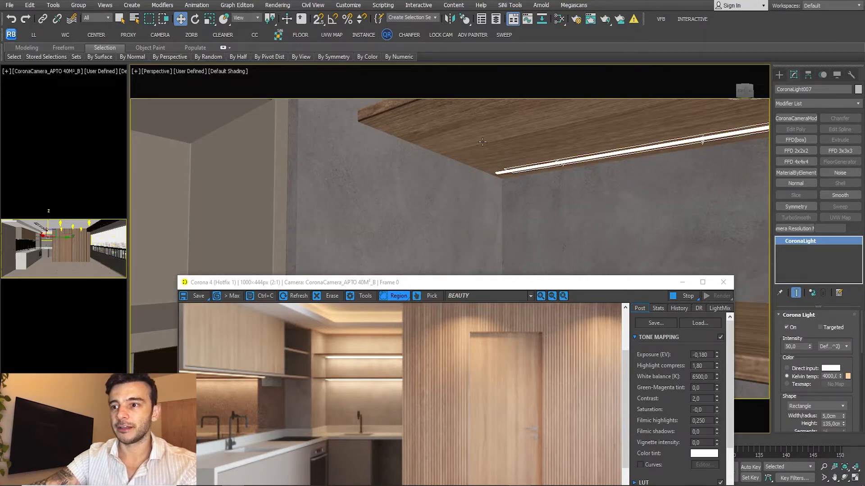
{"action": "scroll", "coordinate": [481, 142], "scroll_direction": "down", "scroll_amount": 3}
{"action": "scroll", "coordinate": [326, 395], "scroll_direction": "up", "scroll_amount": 2}
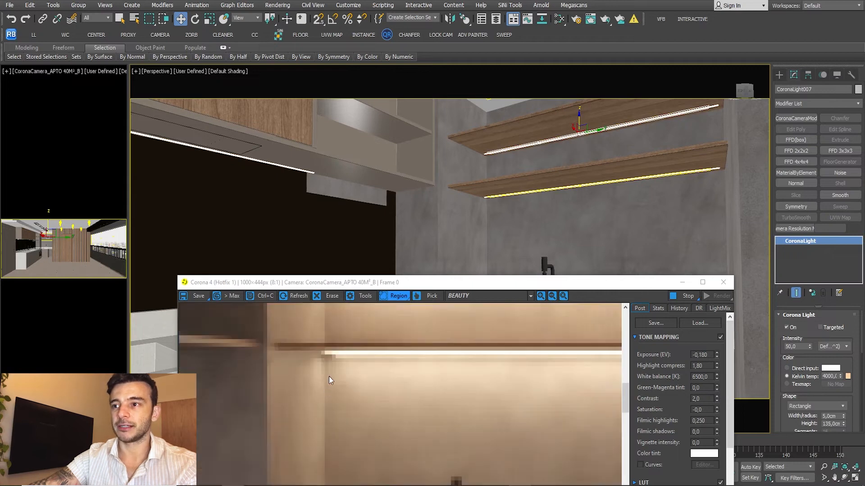
{"action": "scroll", "coordinate": [360, 365], "scroll_direction": "down", "scroll_amount": 2}
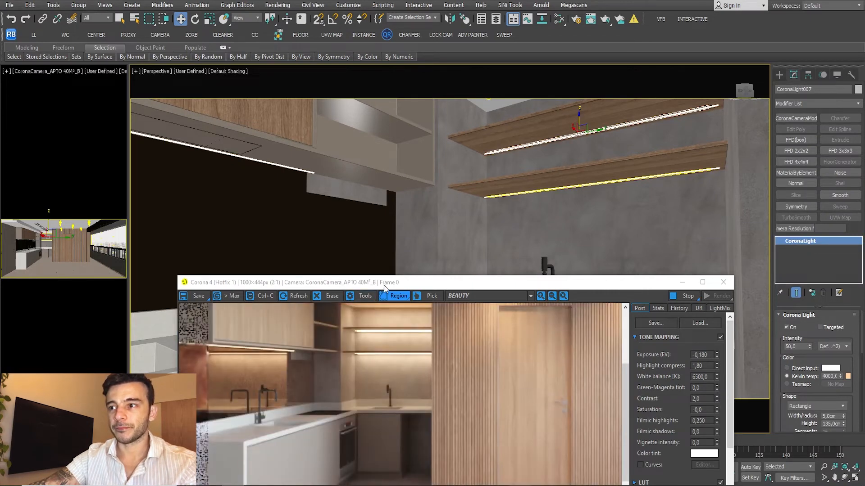
Step: Reselect CoronaLight009 under the cabinet, toggle it to compare the countertop lighting, leave it on, and review the full render
{"action": "left_click_drag", "start_coordinate": [383, 285], "coordinate": [442, 233]}
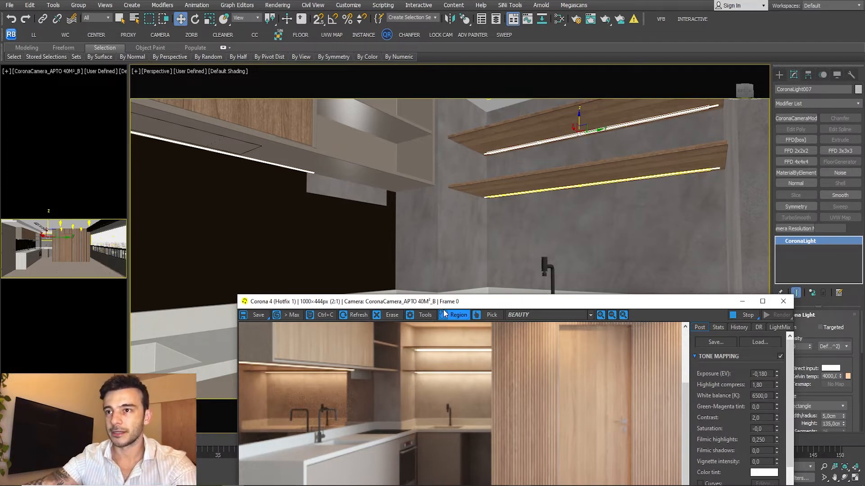
{"action": "left_click_drag", "start_coordinate": [487, 305], "coordinate": [515, 207]}
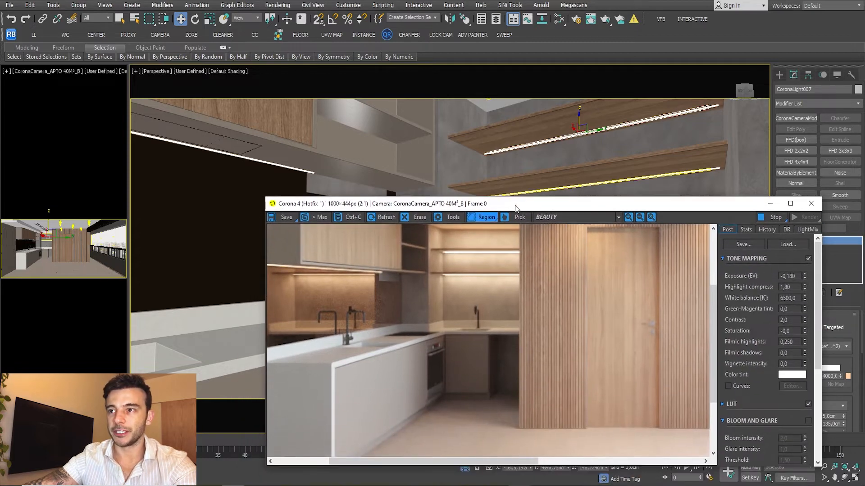
{"action": "left_click", "coordinate": [254, 146]}
{"action": "left_click_drag", "start_coordinate": [431, 205], "coordinate": [350, 126]}
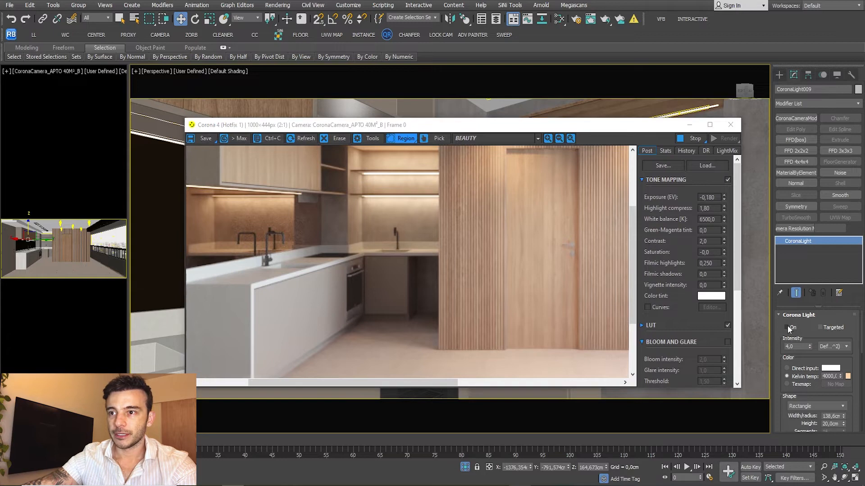
{"action": "left_click", "coordinate": [786, 327]}
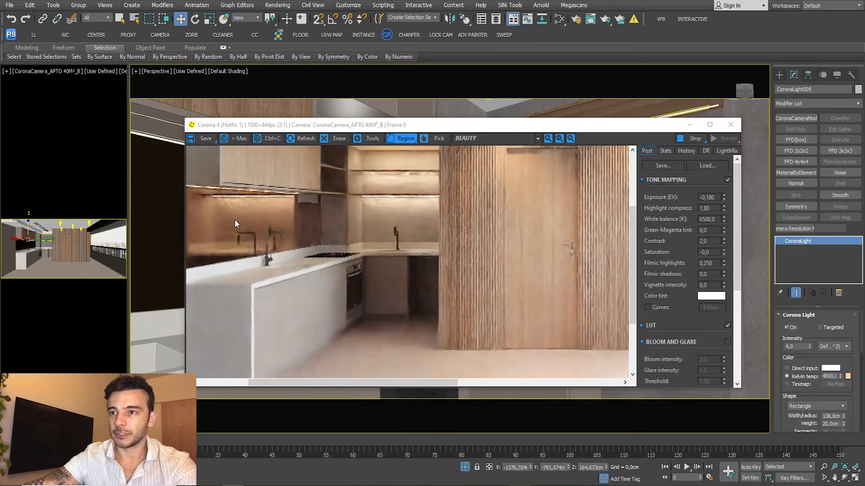
{"action": "left_click", "coordinate": [791, 329]}
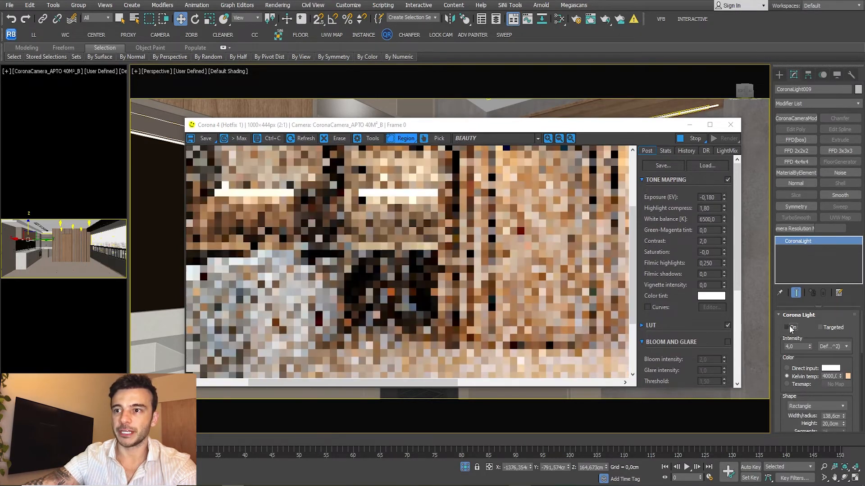
{"action": "left_click", "coordinate": [789, 328]}
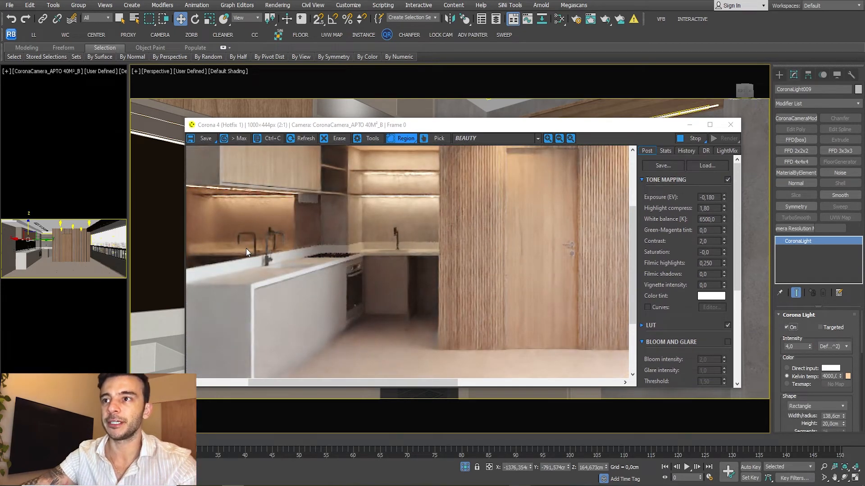
{"action": "scroll", "coordinate": [272, 242], "scroll_direction": "down", "scroll_amount": 1}
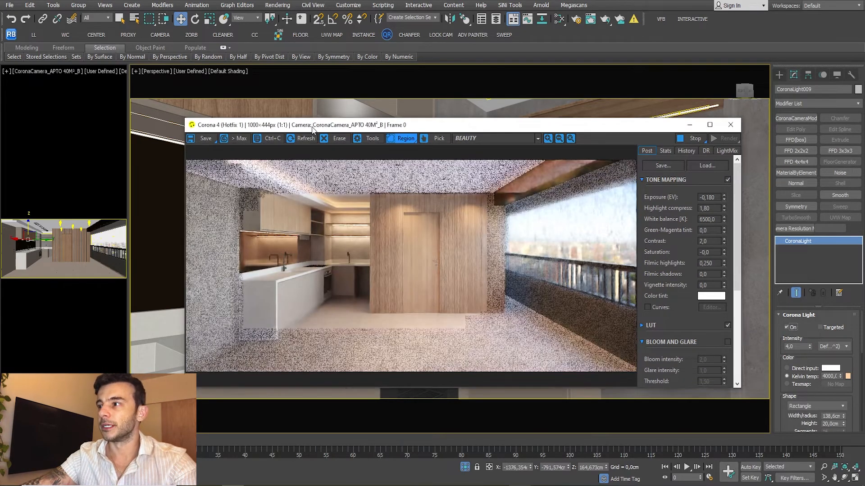
{"action": "left_click_drag", "start_coordinate": [312, 128], "coordinate": [364, 122]}
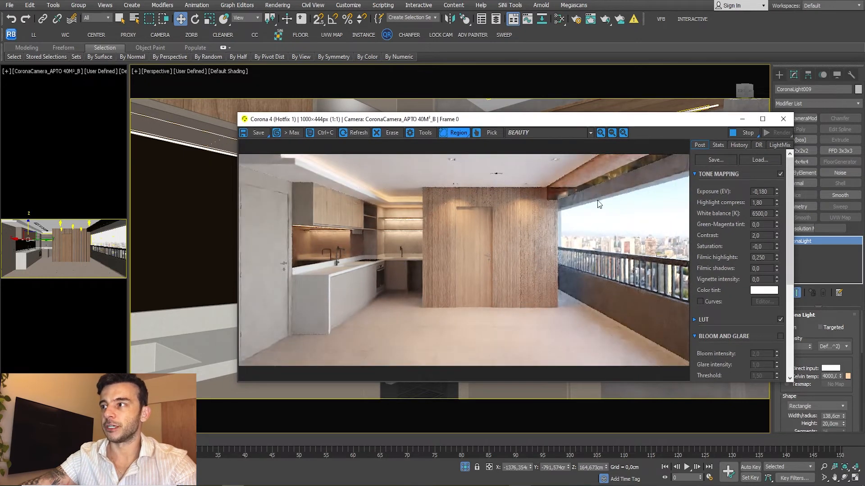
Step: Return the perspective viewport to the CoronaCamera_APTO 40M²_B camera view and move the render window clear of the floor
{"action": "left_click_drag", "start_coordinate": [650, 124], "coordinate": [603, 113]}
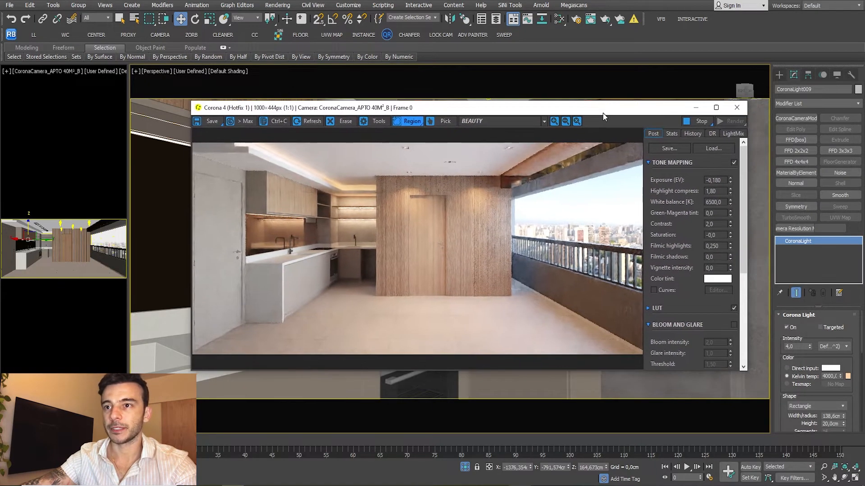
{"action": "left_click", "coordinate": [168, 201]}
{"action": "key", "text": "c"}
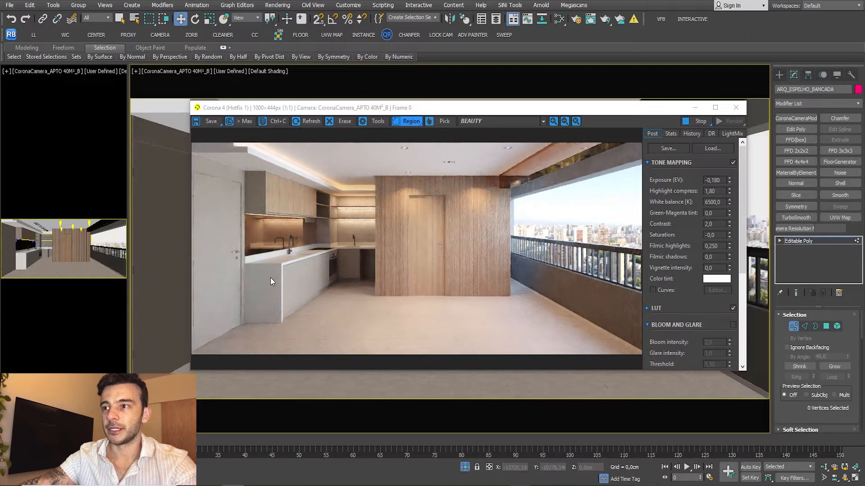
{"action": "left_click_drag", "start_coordinate": [316, 108], "coordinate": [280, 69]}
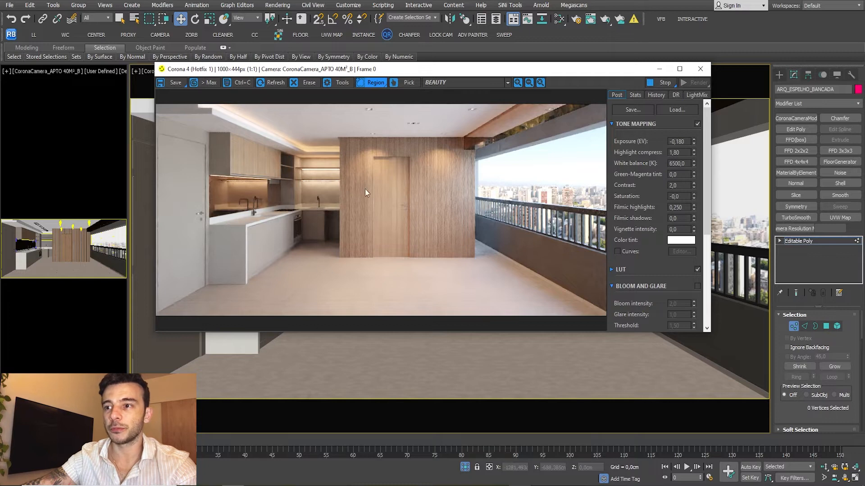
Step: Start unhiding objects by name, marking MESA DE CENTRO OZIO, MESA MADEIRA PES DE VIDRO, MLR and MÓVEL TV
{"action": "right_click", "coordinate": [321, 359]}
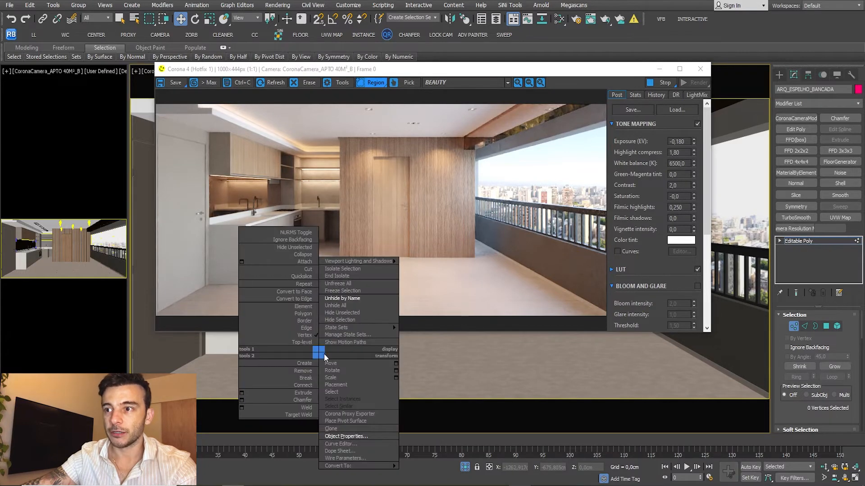
{"action": "left_click", "coordinate": [347, 295]}
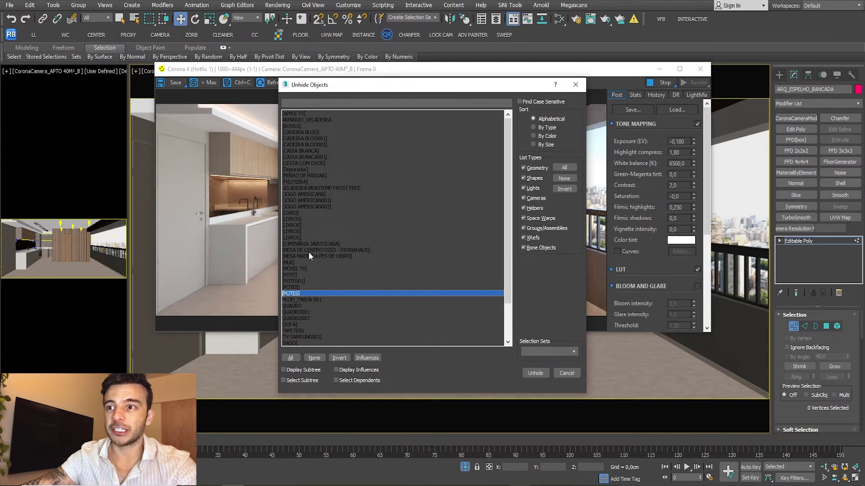
{"action": "left_click_drag", "start_coordinate": [300, 250], "coordinate": [297, 256]}
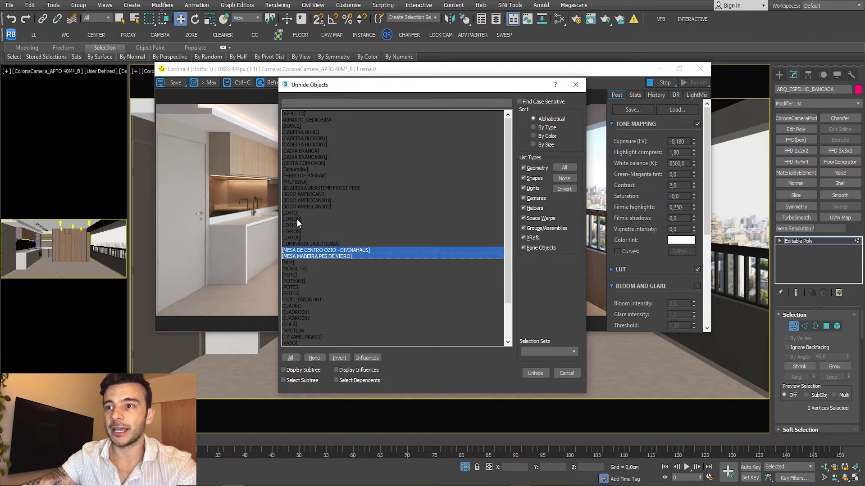
{"action": "left_click", "coordinate": [291, 258], "text": "ctrl"}
{"action": "left_click", "coordinate": [290, 263], "text": "ctrl"}
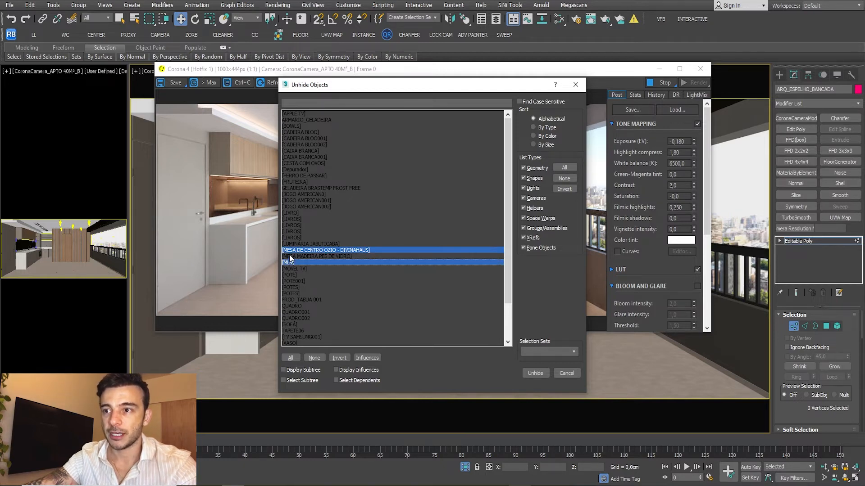
{"action": "left_click", "coordinate": [291, 258], "text": "ctrl"}
{"action": "left_click", "coordinate": [295, 269], "text": "ctrl"}
{"action": "scroll", "coordinate": [294, 302], "scroll_direction": "down", "scroll_amount": 2}
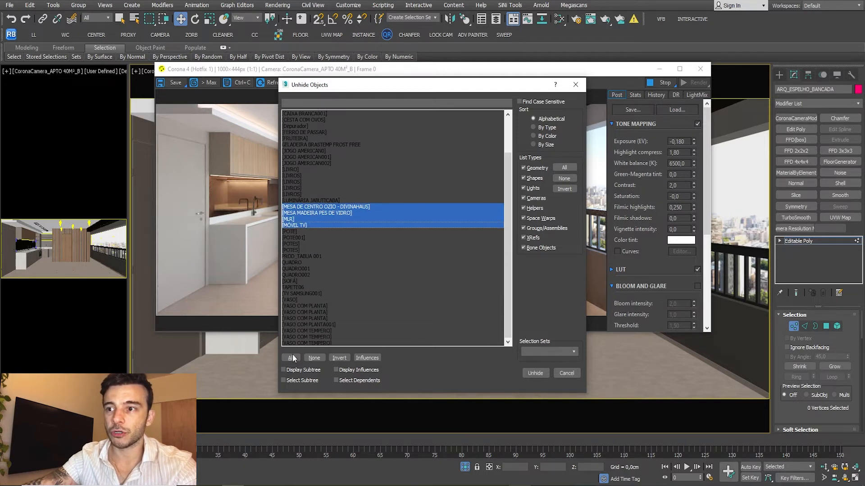
Step: Add TV SAMSUNG001, SOFÁ and TAPETE06 to the objects marked for unhiding
{"action": "mouse_move", "coordinate": [310, 308]}
{"action": "left_mouse_down", "text": "ctrl"}
{"action": "mouse_move", "coordinate": [312, 324]}
{"action": "mouse_move", "coordinate": [318, 305]}
{"action": "left_mouse_up", "text": "ctrl"}
{"action": "left_click", "coordinate": [309, 306], "text": "ctrl"}
{"action": "left_click", "coordinate": [309, 294], "text": "ctrl"}
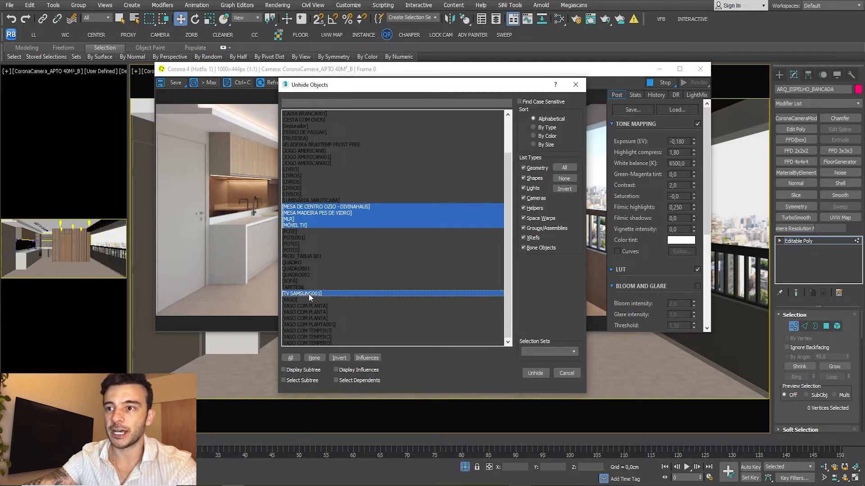
{"action": "left_click", "coordinate": [290, 281], "text": "ctrl"}
{"action": "left_click", "coordinate": [292, 288], "text": "ctrl"}
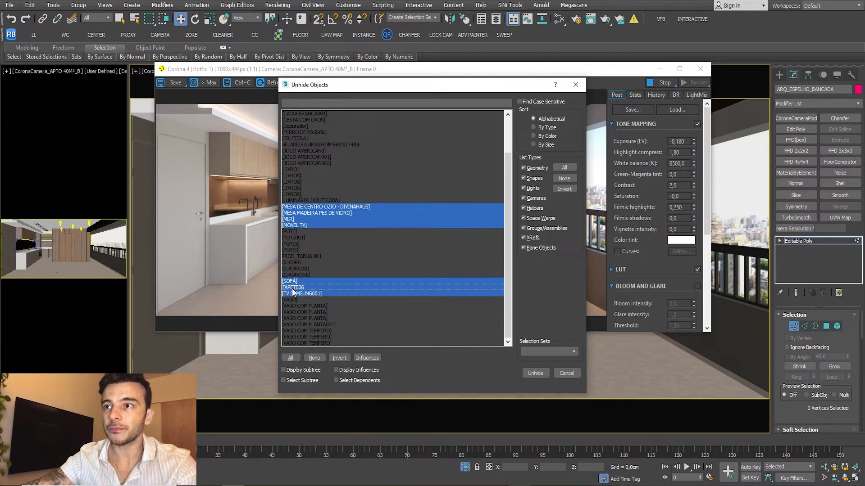
Step: Add the fridge, Depurador, ARMARIO_GELADEIRA, the three CADEIRA BLOO chairs and LUMINÁRIA JABUTICABA, and unhide all marked objects
{"action": "left_click", "coordinate": [317, 145], "text": "ctrl"}
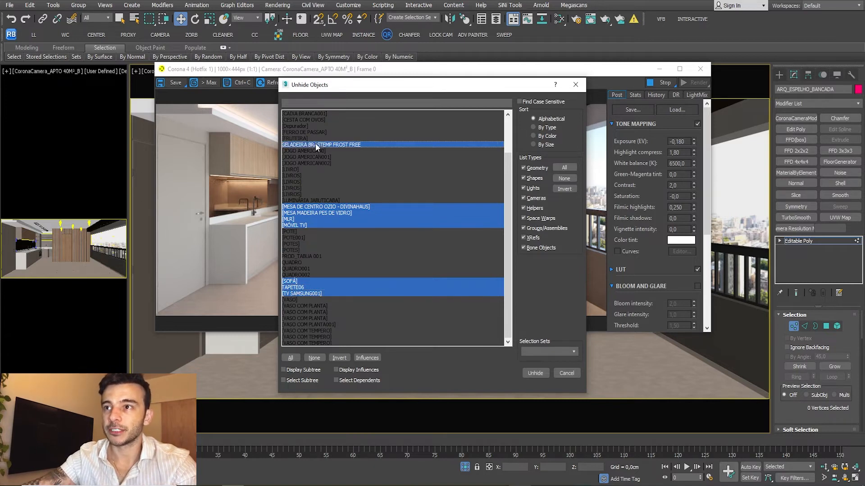
{"action": "left_click", "coordinate": [293, 126], "text": "ctrl"}
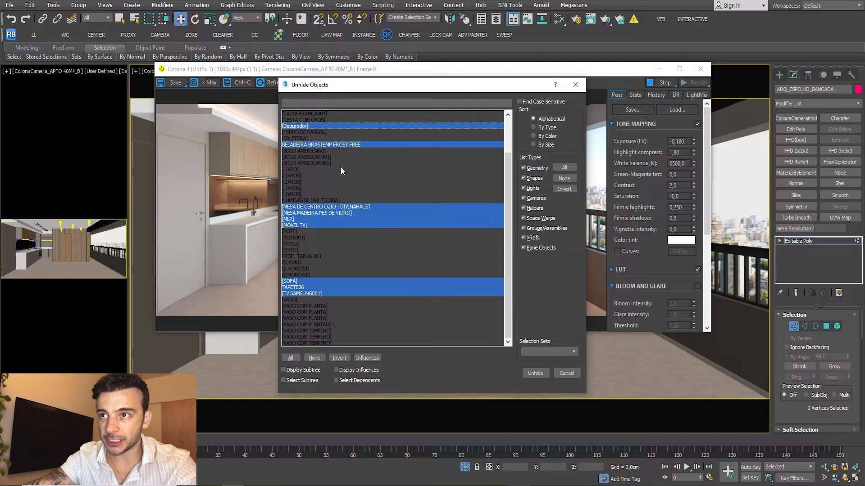
{"action": "scroll", "coordinate": [301, 333], "scroll_direction": "up", "scroll_amount": 2}
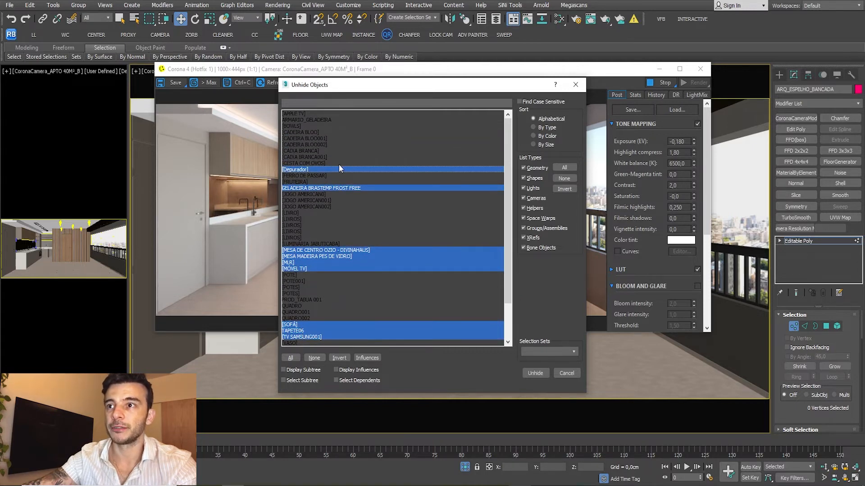
{"action": "left_click", "coordinate": [314, 120], "text": "ctrl"}
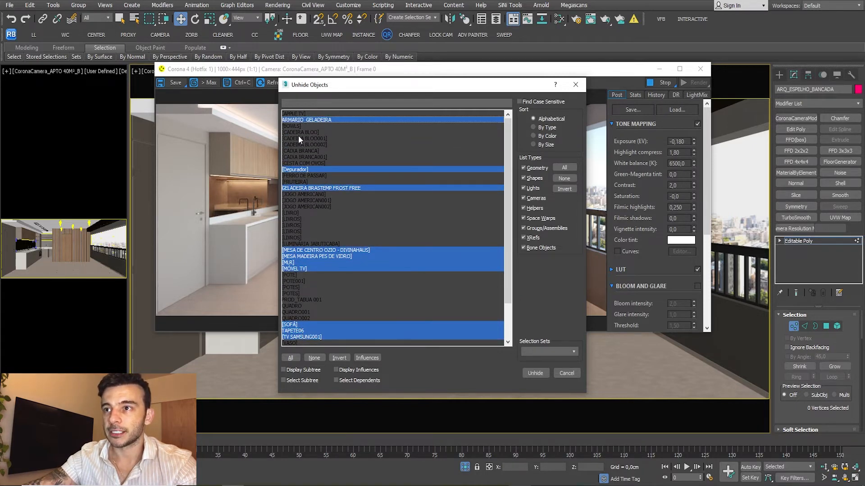
{"action": "left_click_drag", "start_coordinate": [318, 132], "coordinate": [315, 145], "text": "ctrl"}
{"action": "scroll", "coordinate": [310, 237], "scroll_direction": "down", "scroll_amount": 2}
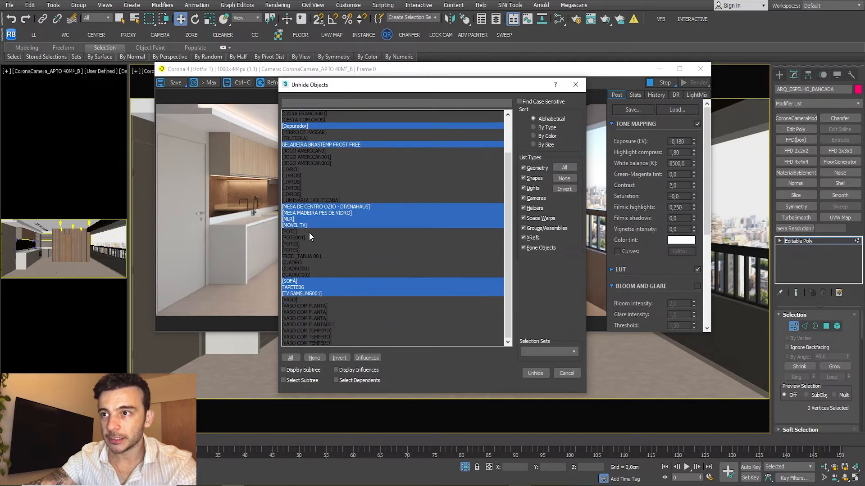
{"action": "left_click", "coordinate": [320, 200], "text": "ctrl"}
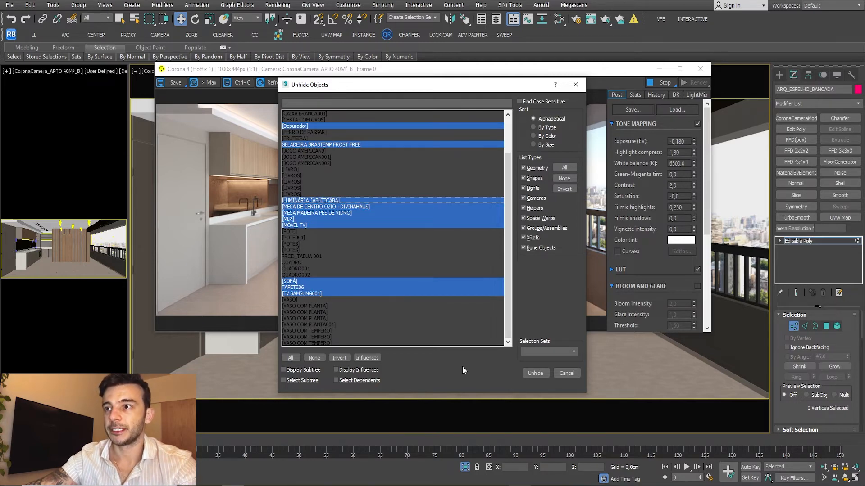
{"action": "left_click", "coordinate": [534, 373]}
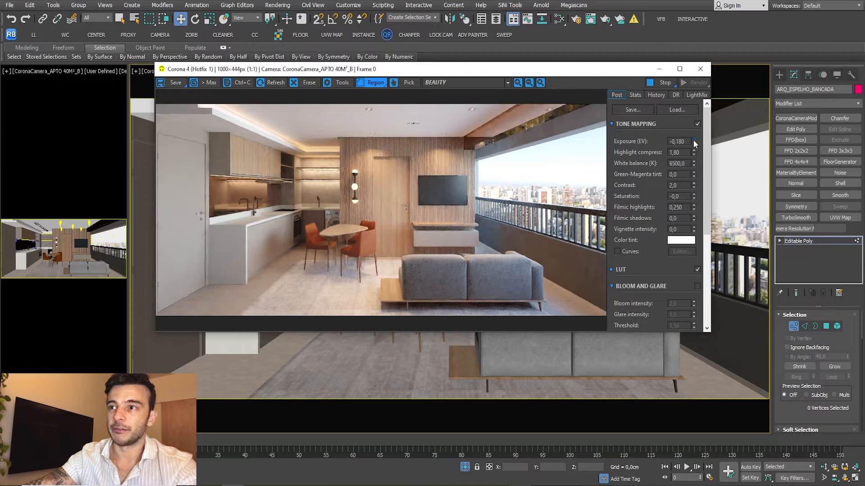
Step: Lower the render exposure to -0.212 EV and review the furnished room
{"action": "mouse_move", "coordinate": [694, 143]}
{"action": "left_mouse_down"}
{"action": "mouse_move", "coordinate": [693, 118]}
{"action": "mouse_move", "coordinate": [678, 148]}
{"action": "left_mouse_up"}
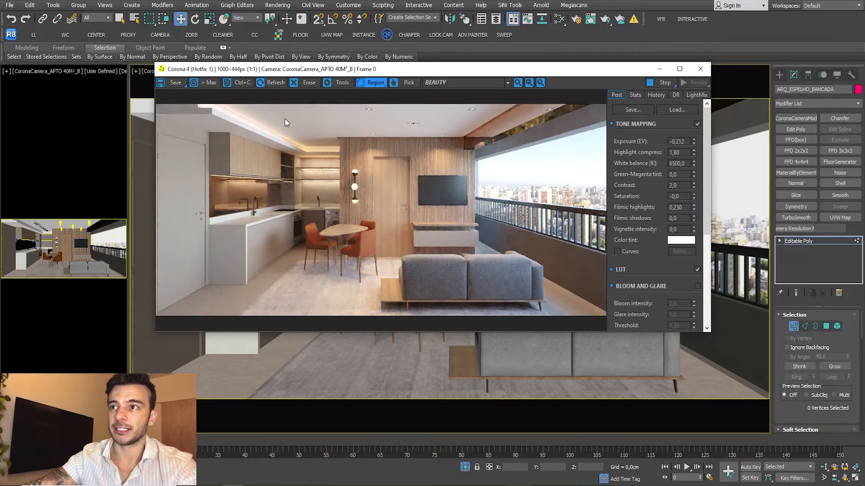
{"action": "left_click_drag", "start_coordinate": [367, 73], "coordinate": [371, 109]}
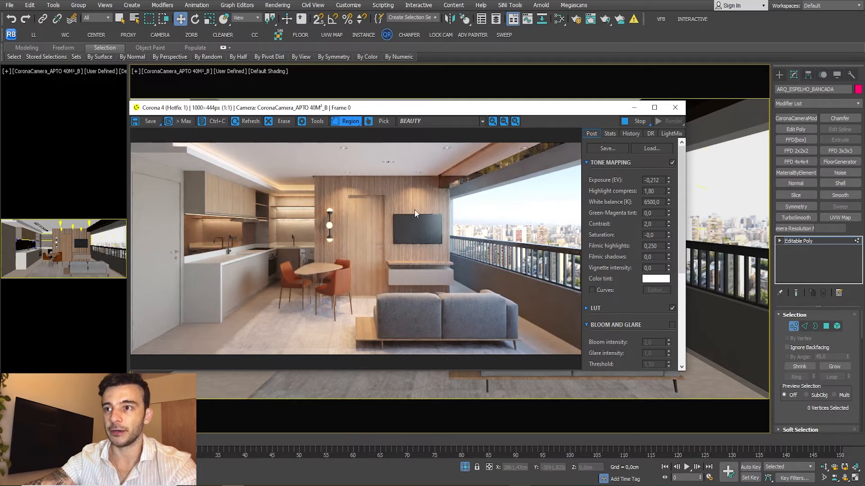
{"action": "left_click_drag", "start_coordinate": [445, 113], "coordinate": [448, 123]}
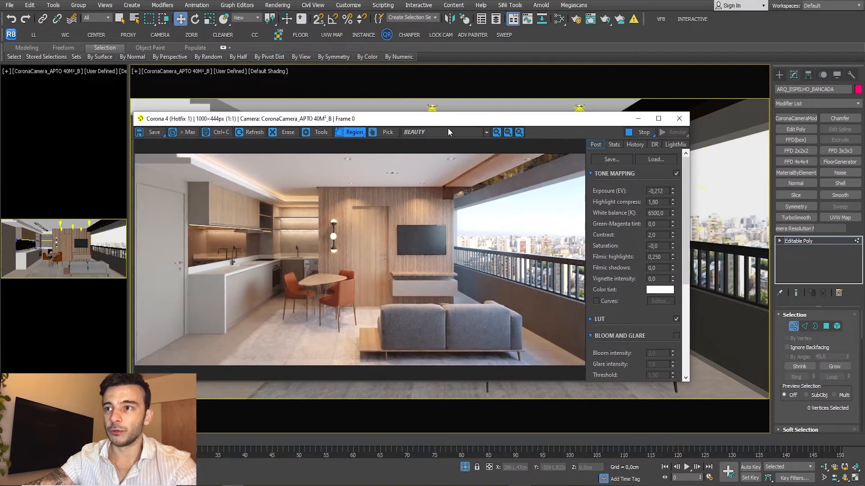
Step: Leave vertex editing, select the long rectangular Corona light near the kitchen ceiling, and compare the render with the furnished reference image
{"action": "left_click_drag", "start_coordinate": [376, 120], "coordinate": [390, 143]}
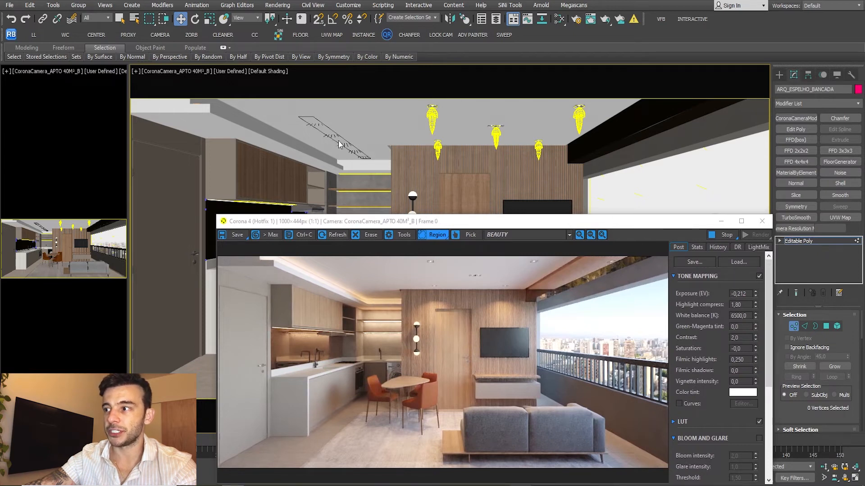
{"action": "left_click", "coordinate": [793, 326]}
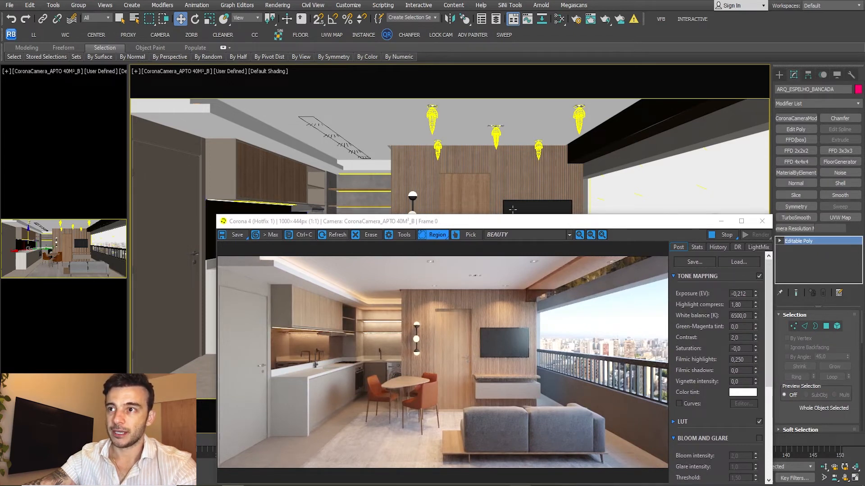
{"action": "left_click", "coordinate": [331, 135]}
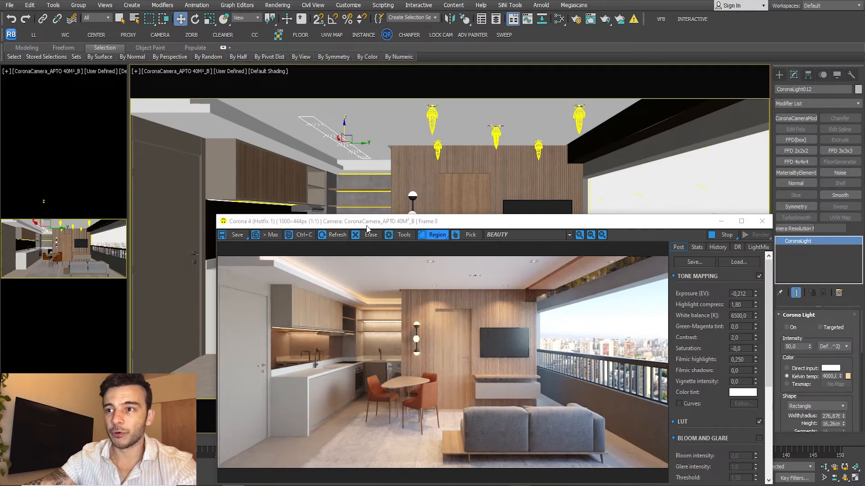
{"action": "left_click_drag", "start_coordinate": [366, 225], "coordinate": [297, 139]}
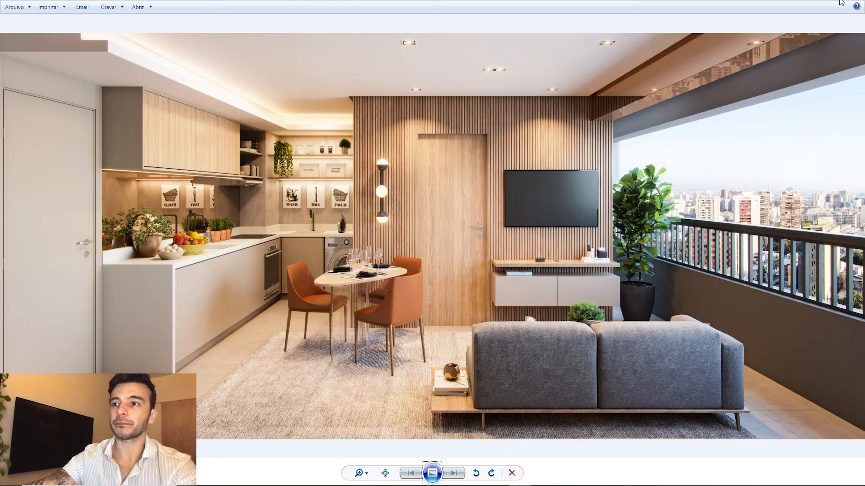
{"action": "key", "text": "alt+Tab"}
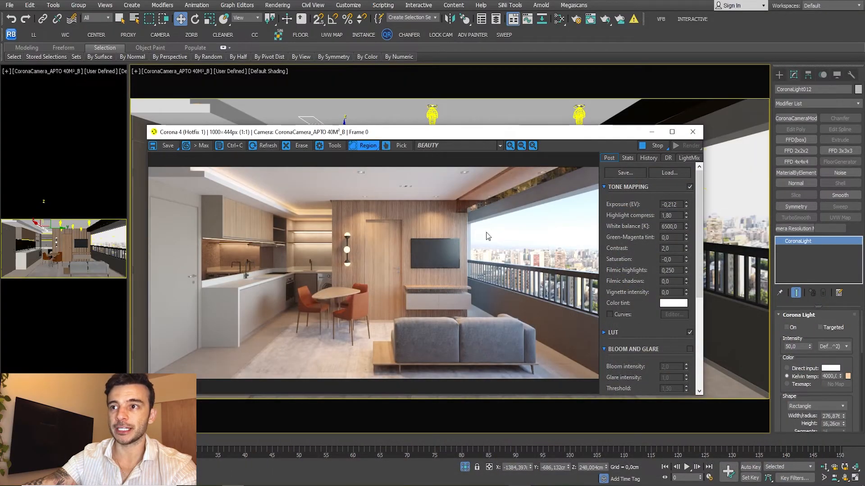
{"action": "left_click_drag", "start_coordinate": [360, 133], "coordinate": [378, 121]}
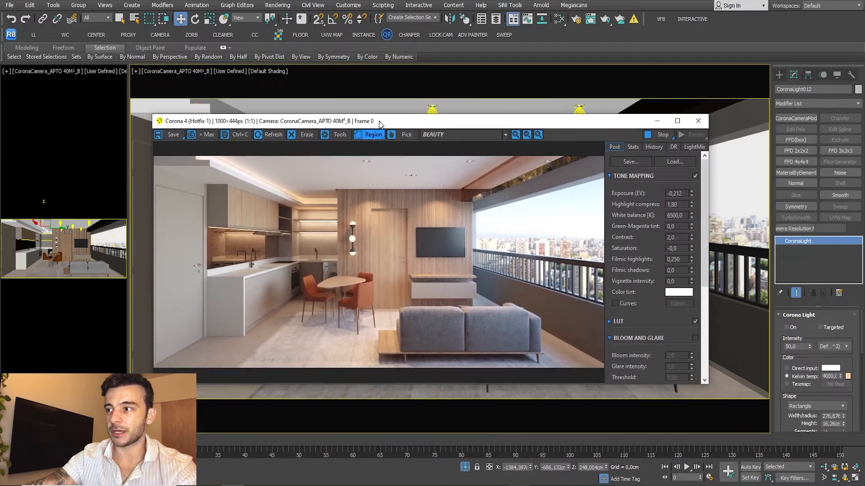
Step: Toggle CoronaLight012 to compare its effect on the kitchen and dining area, and leave it on
{"action": "left_click", "coordinate": [789, 328]}
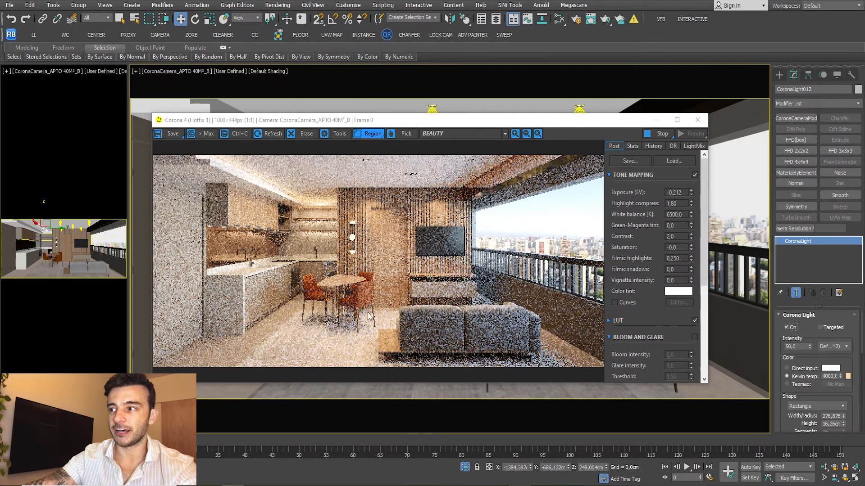
{"action": "left_click", "coordinate": [788, 328]}
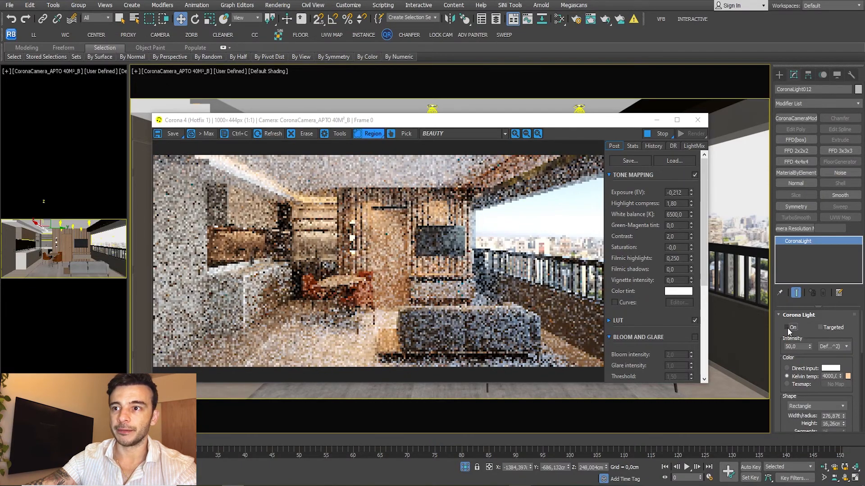
{"action": "left_click", "coordinate": [787, 328]}
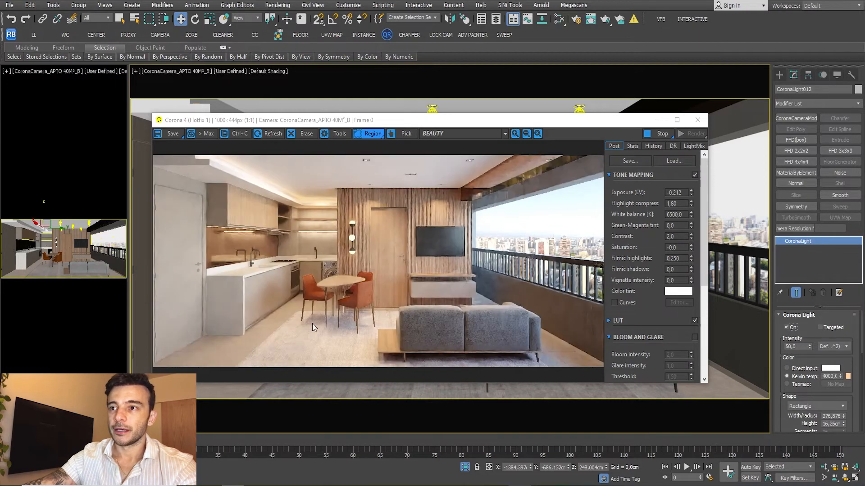
Step: Examine CoronaLight012's placement near the ceiling and its effect on the cabinets, table and rug in the full render
{"action": "mouse_move", "coordinate": [323, 124]}
{"action": "left_mouse_down"}
{"action": "mouse_move", "coordinate": [330, 92]}
{"action": "mouse_move", "coordinate": [330, 131]}
{"action": "left_mouse_up"}
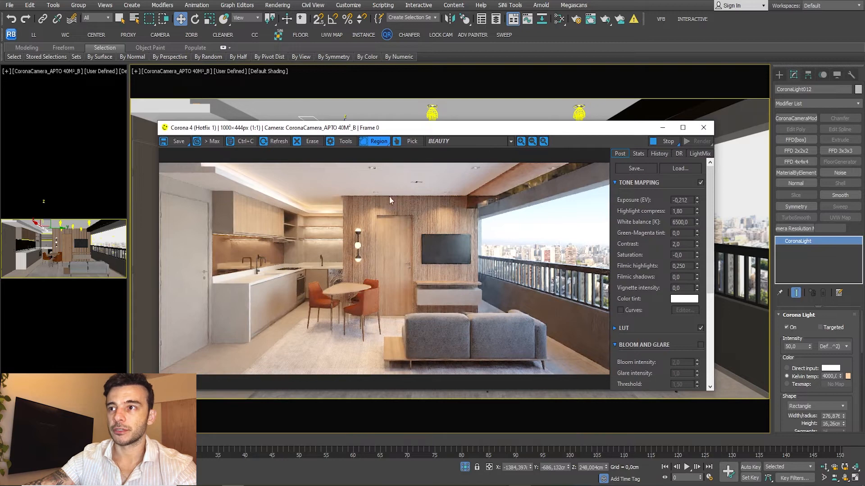
{"action": "left_click_drag", "start_coordinate": [395, 127], "coordinate": [386, 170]}
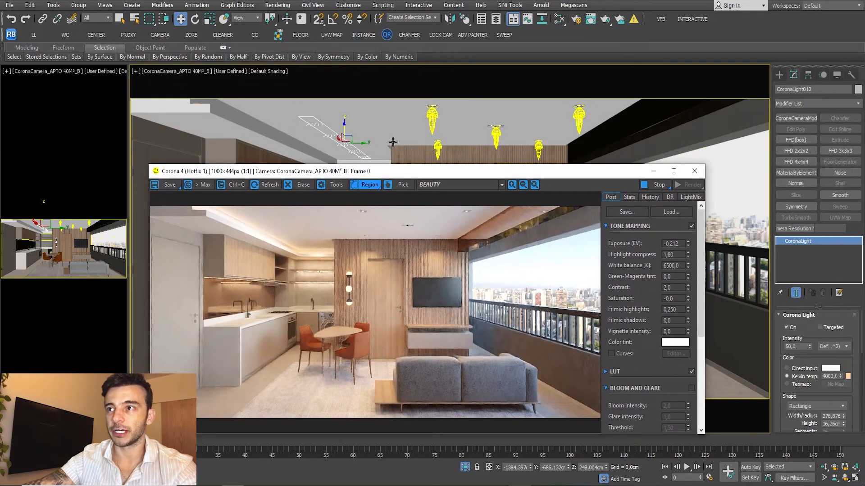
{"action": "right_click", "coordinate": [393, 142]}
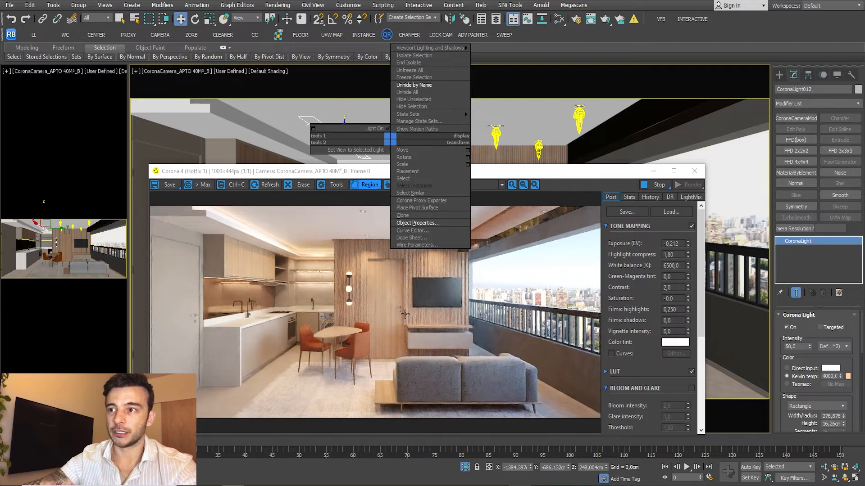
{"action": "left_click", "coordinate": [414, 93]}
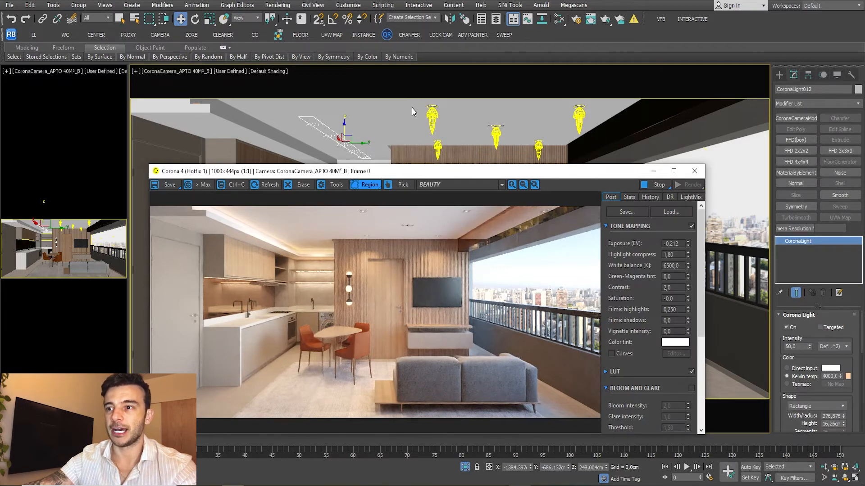
{"action": "left_click_drag", "start_coordinate": [405, 171], "coordinate": [408, 151]}
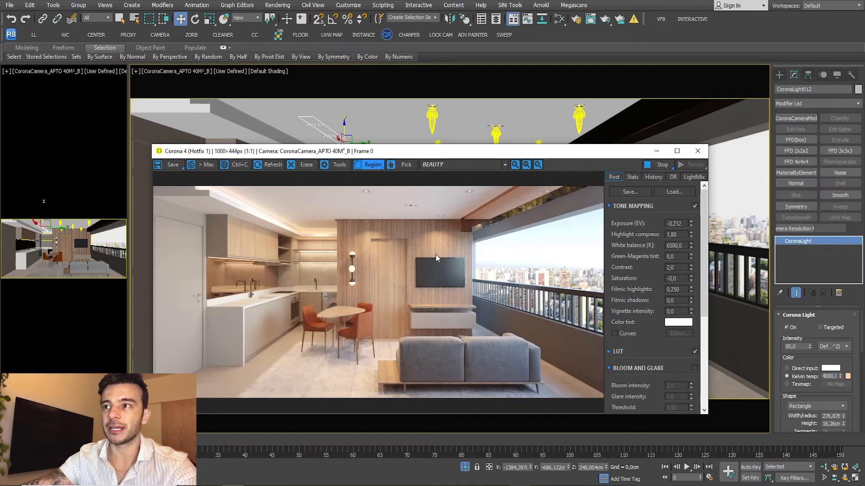
{"action": "left_click_drag", "start_coordinate": [399, 153], "coordinate": [409, 38]}
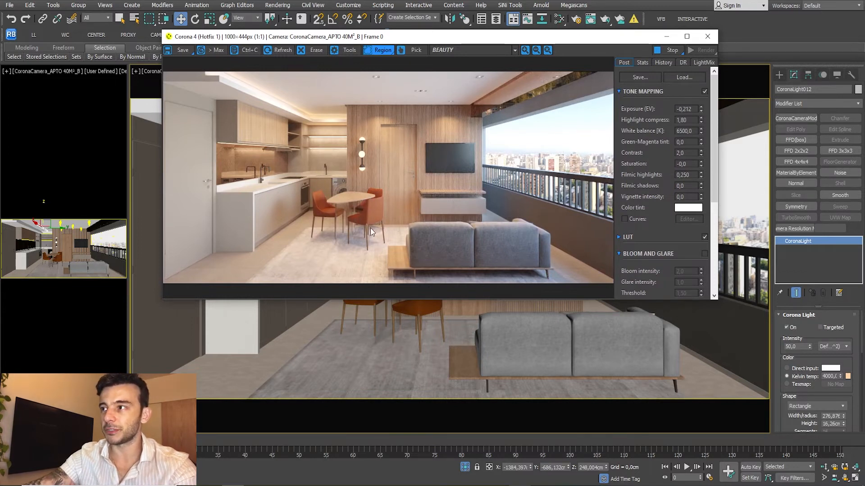
Step: Set the render's highlight compression to 2.5
{"action": "double_click", "coordinate": [682, 120]}
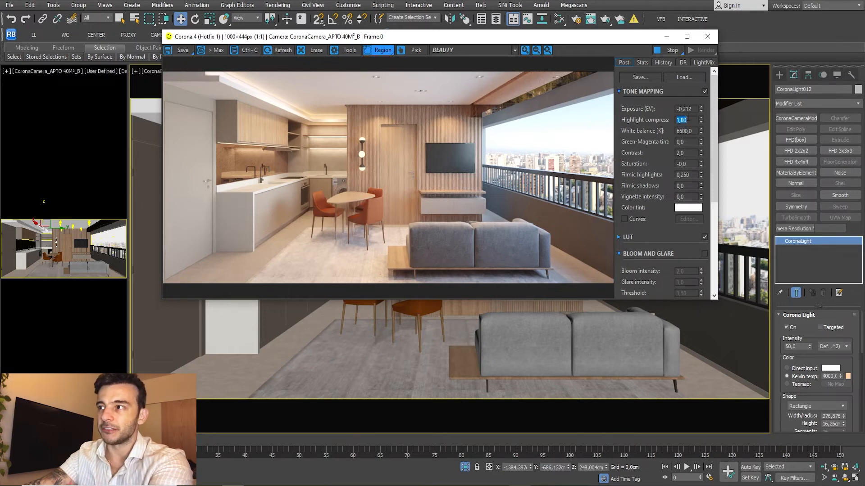
{"action": "type", "text": "2,5"}
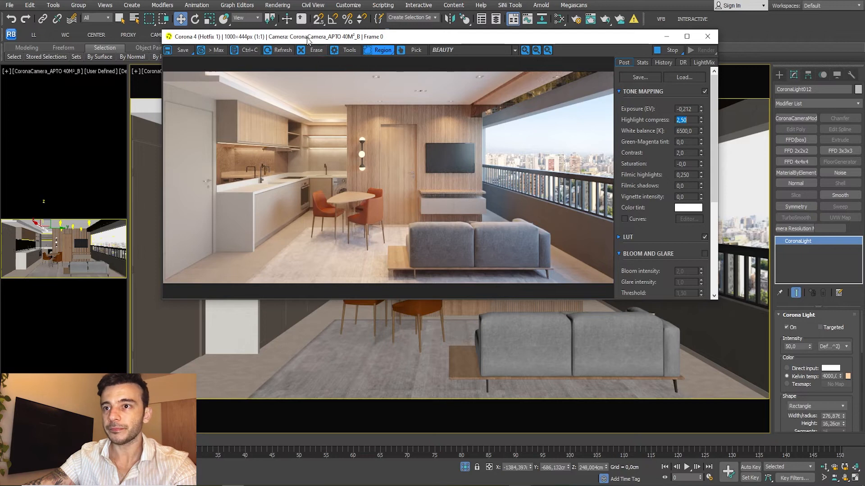
Step: Unhide all objects so the plants, tableware and decor are included in the render
{"action": "left_click_drag", "start_coordinate": [309, 40], "coordinate": [354, 65]}
{"action": "right_click", "coordinate": [180, 181]}
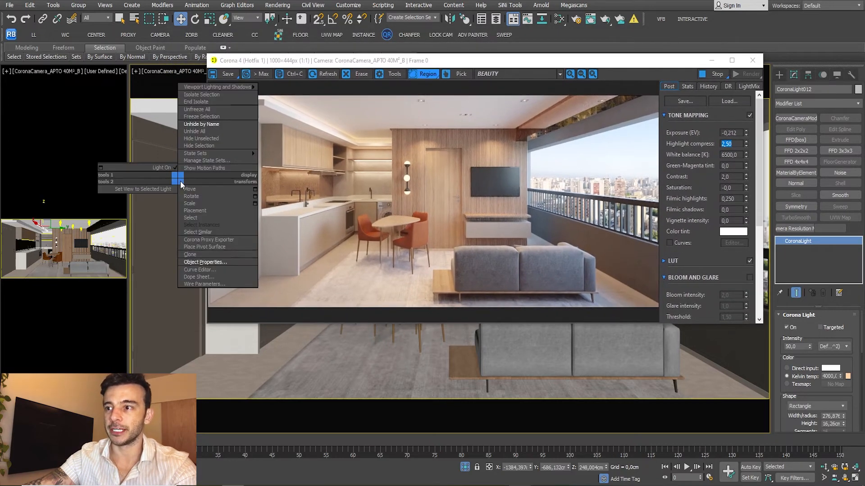
{"action": "left_click", "coordinate": [205, 128]}
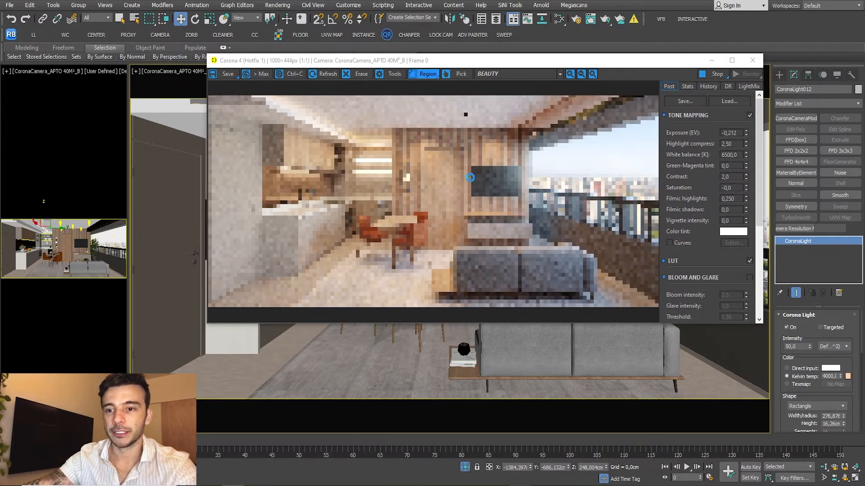
{"action": "key", "text": "Escape"}
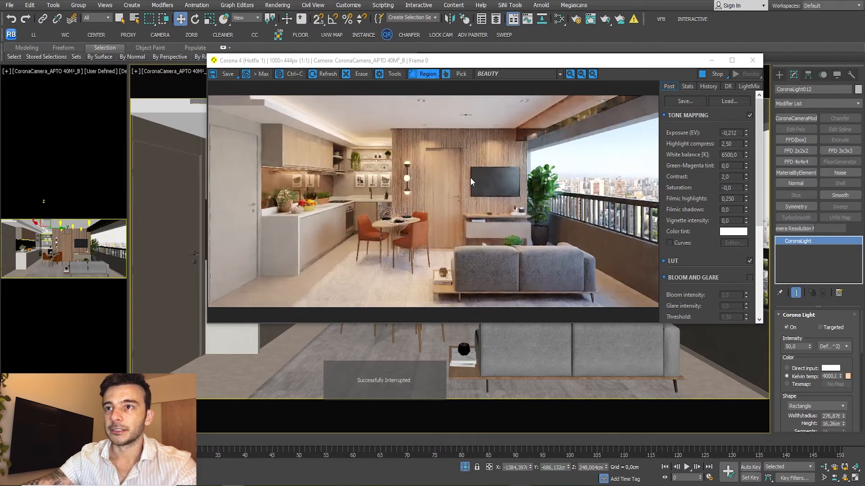
Step: Enlarge the Corona frame buffer so the interactive render runs at 1612×715 px
{"action": "left_click_drag", "start_coordinate": [450, 63], "coordinate": [250, 29]}
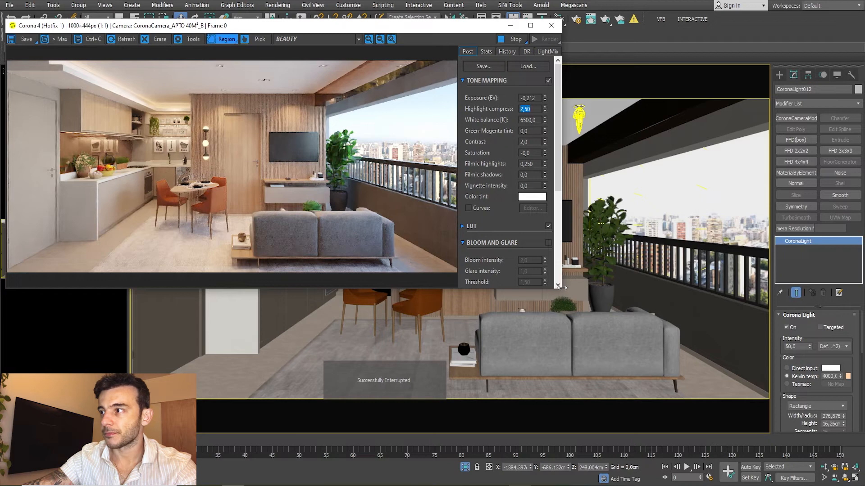
{"action": "left_click_drag", "start_coordinate": [770, 356], "coordinate": [841, 403]}
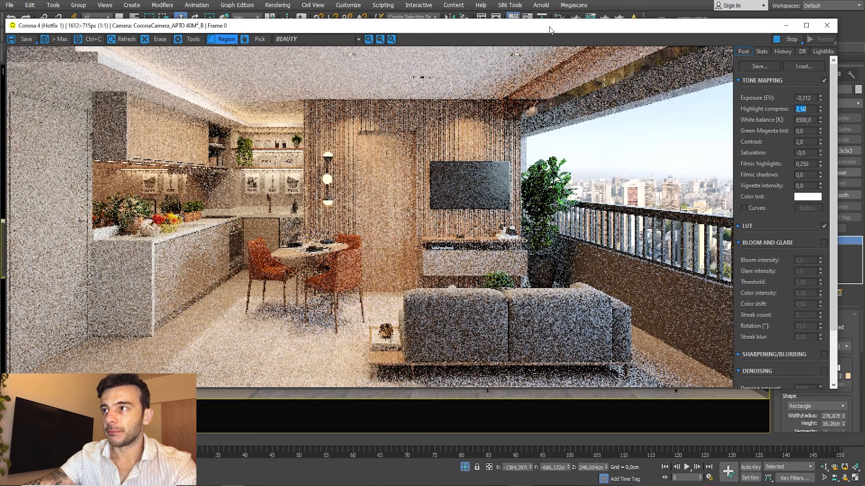
{"action": "left_click_drag", "start_coordinate": [550, 31], "coordinate": [550, 52]}
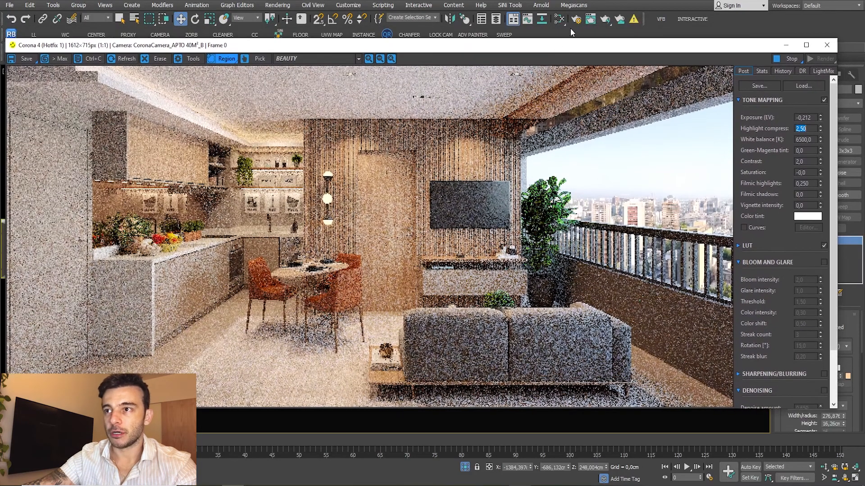
Step: Show the Performance settings in Render Setup and position the dialog clear of the render's dining area
{"action": "key", "text": "F10"}
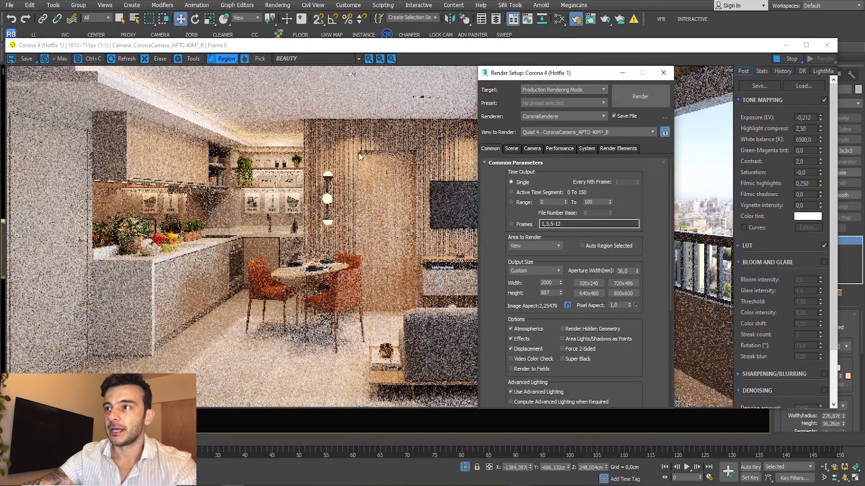
{"action": "left_click", "coordinate": [560, 149]}
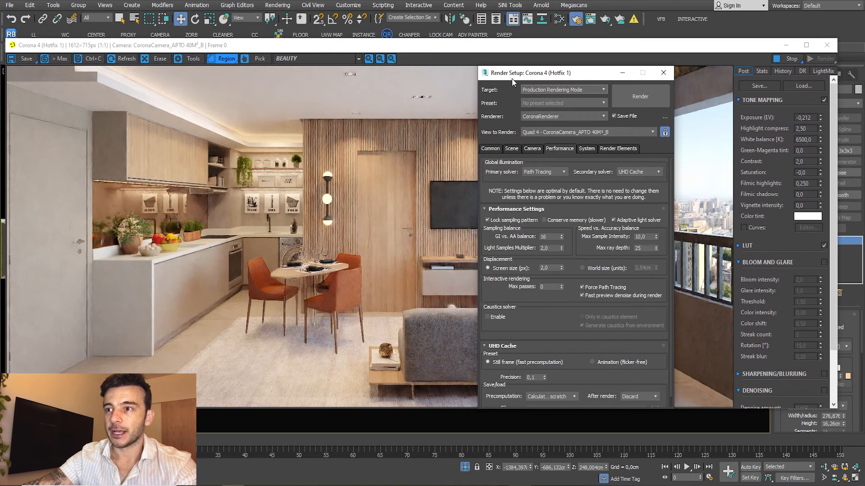
{"action": "left_click_drag", "start_coordinate": [512, 79], "coordinate": [613, 24]}
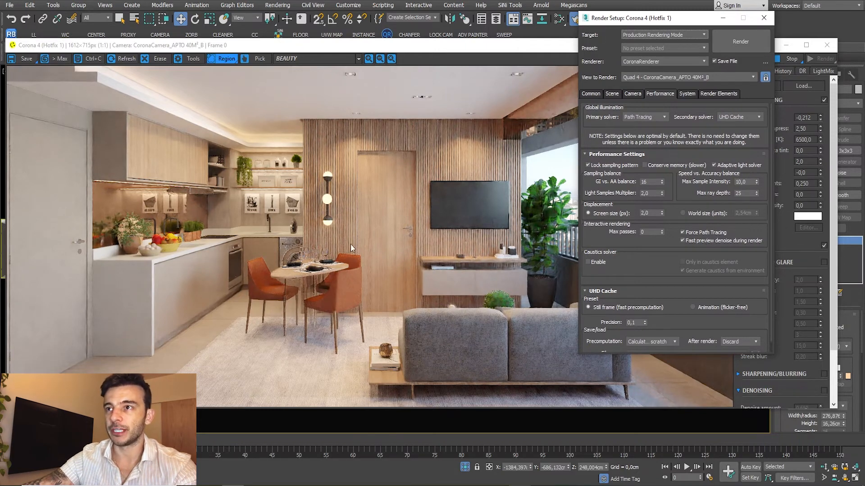
Step: Examine the fully decorated render up close, covering the kitchen, dining table, TV wall and sofa
{"action": "left_click", "coordinate": [334, 46]}
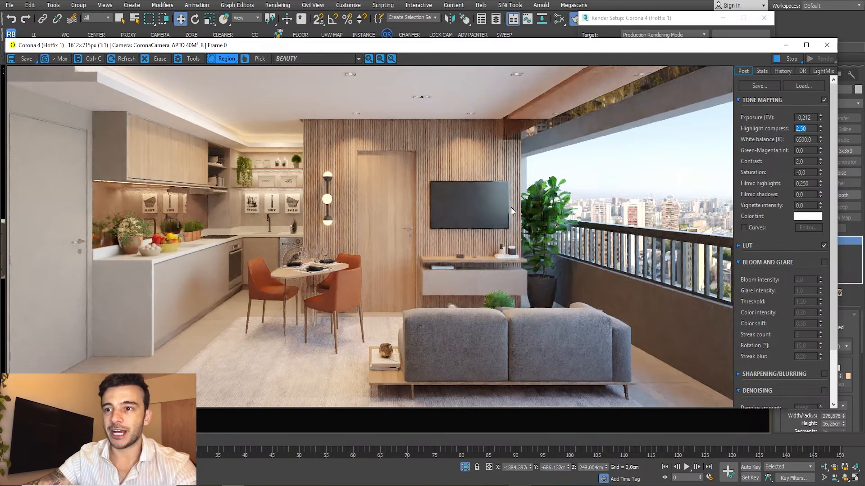
{"action": "scroll", "coordinate": [399, 243], "scroll_direction": "up", "scroll_amount": 1}
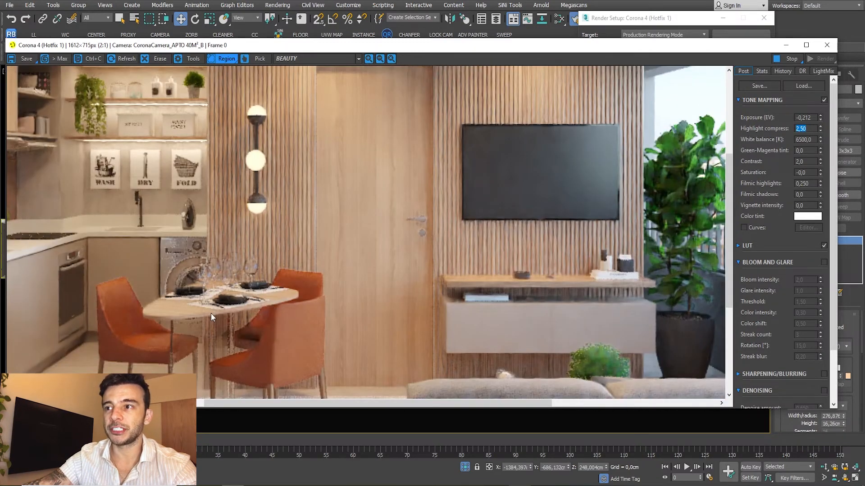
{"action": "scroll", "coordinate": [211, 313], "scroll_direction": "up", "scroll_amount": 1}
{"action": "scroll", "coordinate": [384, 202], "scroll_direction": "down", "scroll_amount": 1}
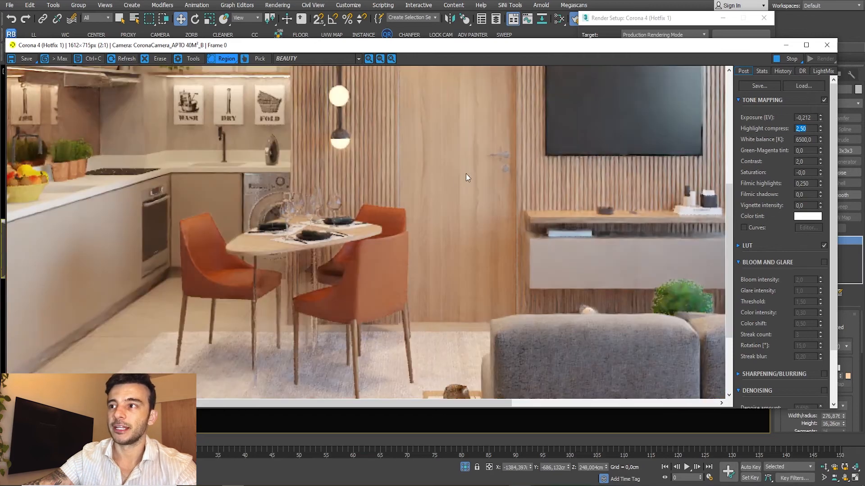
{"action": "left_click_drag", "start_coordinate": [465, 174], "coordinate": [193, 185]}
{"action": "scroll", "coordinate": [282, 198], "scroll_direction": "down", "scroll_amount": 1}
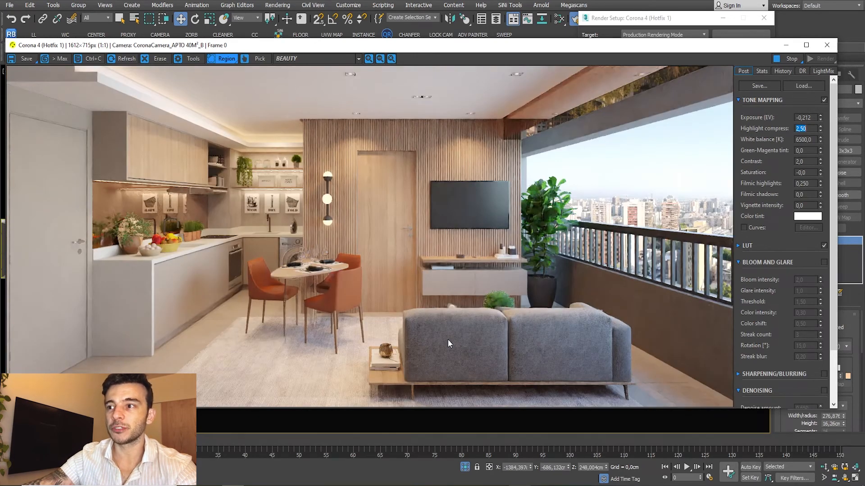
{"action": "scroll", "coordinate": [394, 288], "scroll_direction": "up", "scroll_amount": 1}
{"action": "scroll", "coordinate": [419, 284], "scroll_direction": "up", "scroll_amount": 1}
{"action": "scroll", "coordinate": [428, 266], "scroll_direction": "down", "scroll_amount": 2}
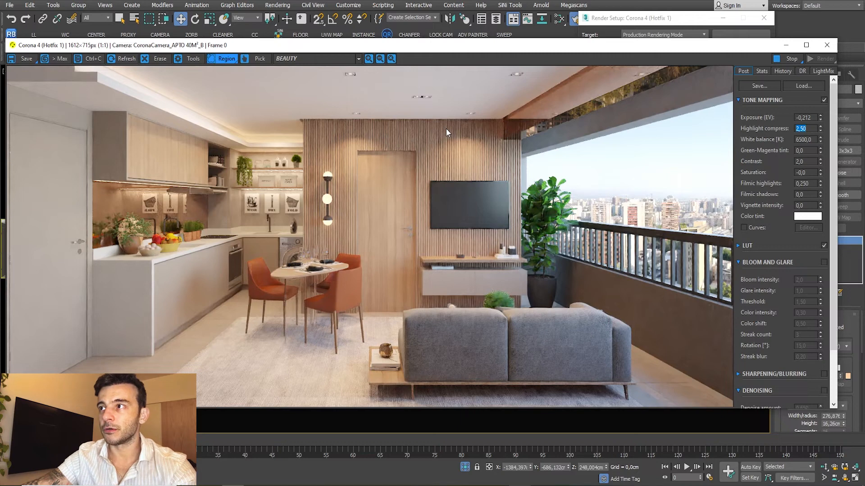
Step: Unlock View to Render in Render Setup so the interactive render follows the active viewport
{"action": "left_click", "coordinate": [643, 14]}
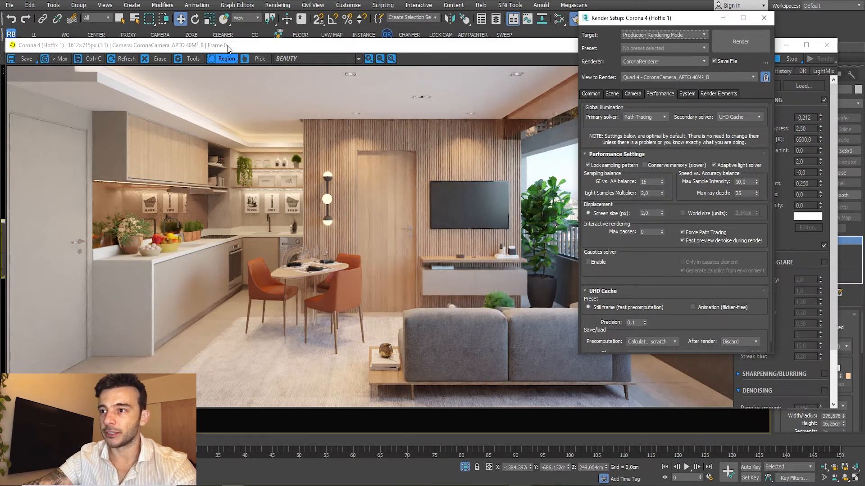
{"action": "left_click_drag", "start_coordinate": [225, 48], "coordinate": [703, 27]}
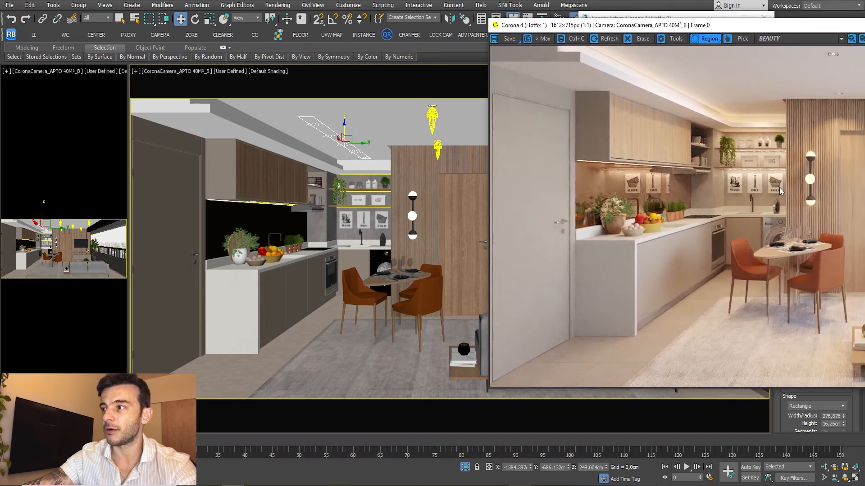
{"action": "scroll", "coordinate": [796, 253], "scroll_direction": "up", "scroll_amount": 1}
{"action": "scroll", "coordinate": [809, 245], "scroll_direction": "up", "scroll_amount": 2}
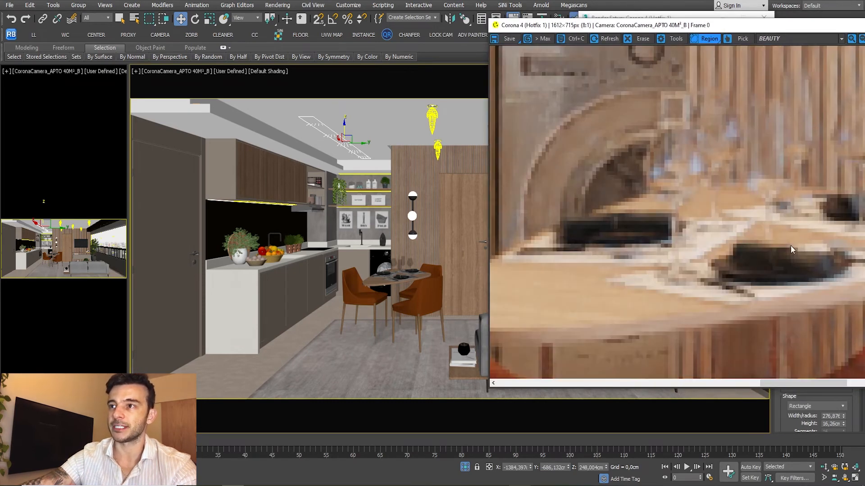
{"action": "scroll", "coordinate": [790, 245], "scroll_direction": "down", "scroll_amount": 2}
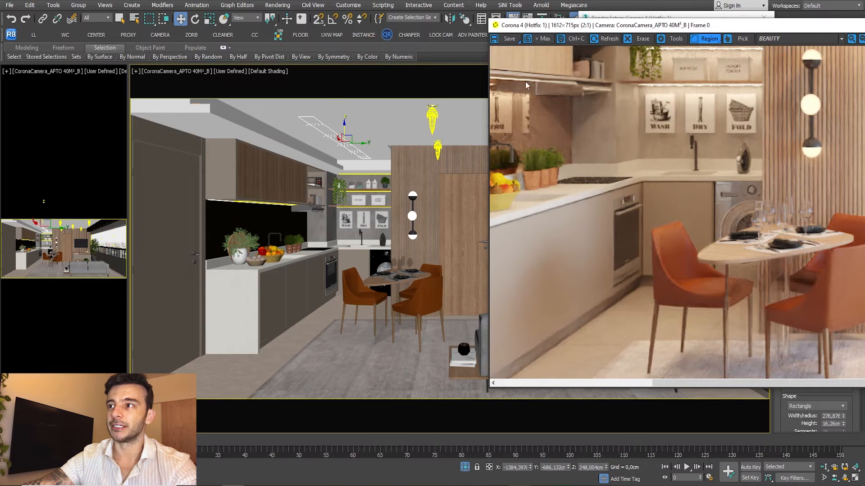
{"action": "left_click_drag", "start_coordinate": [605, 28], "coordinate": [864, 43]}
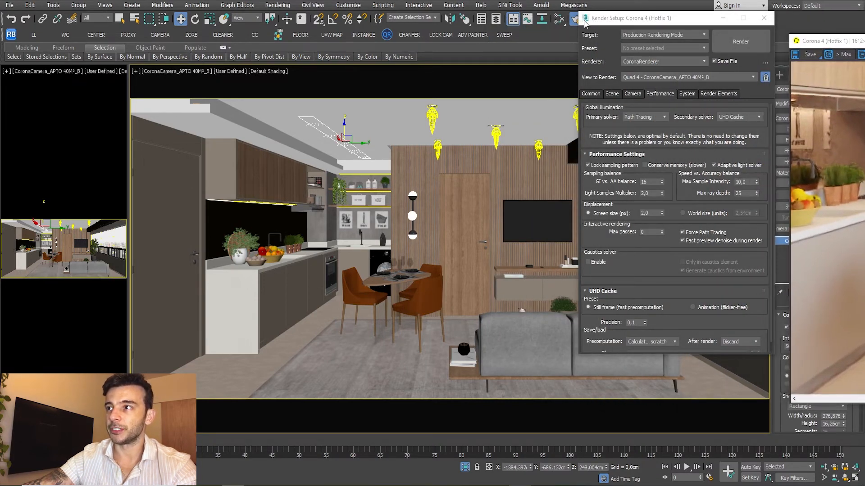
{"action": "mouse_move", "coordinate": [769, 83]}
{"action": "left_mouse_down"}
{"action": "mouse_move", "coordinate": [584, 58]}
{"action": "mouse_move", "coordinate": [766, 93]}
{"action": "left_mouse_up"}
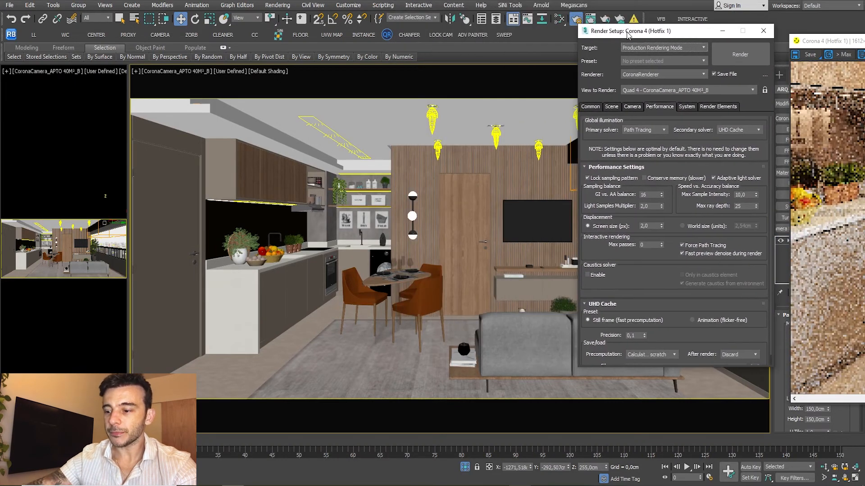
Step: Select the tableware on the dining table, frame it in a perspective view and inspect the glasses in the render
{"action": "left_click", "coordinate": [406, 277]}
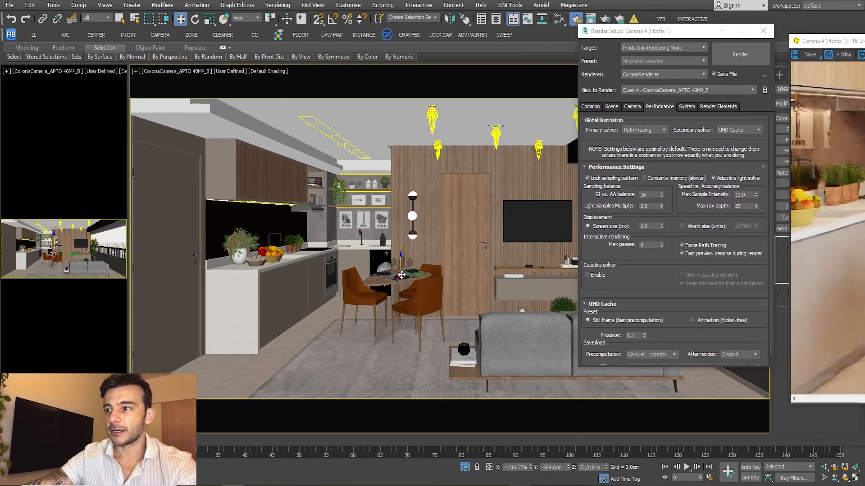
{"action": "key", "text": "p"}
{"action": "key", "text": "z"}
{"action": "middle_click_drag", "start_coordinate": [402, 275], "coordinate": [277, 276], "text": "alt"}
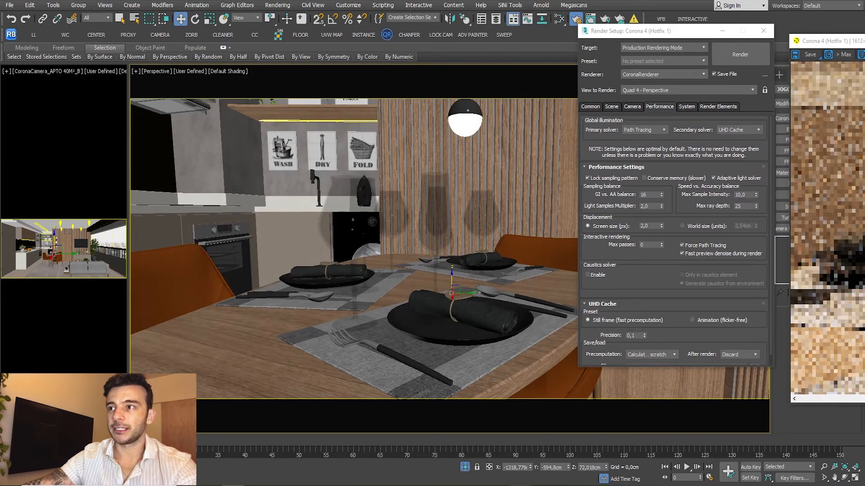
{"action": "left_click_drag", "start_coordinate": [810, 41], "coordinate": [131, 23]}
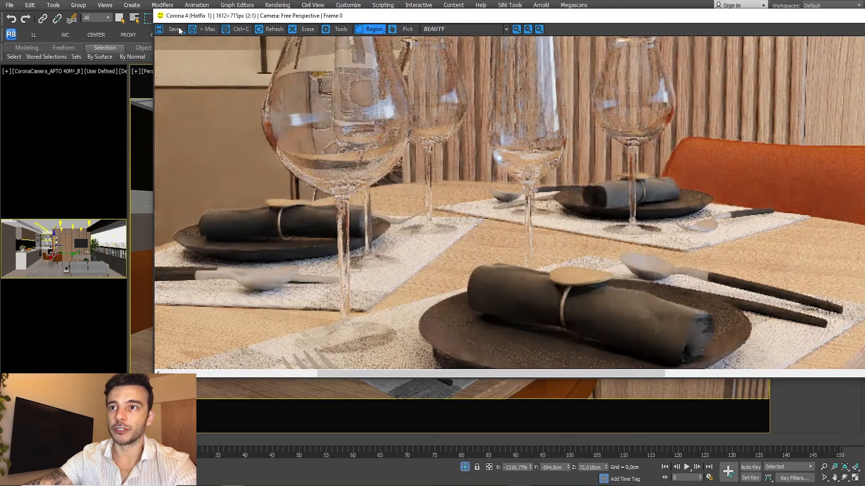
{"action": "left_click_drag", "start_coordinate": [189, 15], "coordinate": [317, 15]}
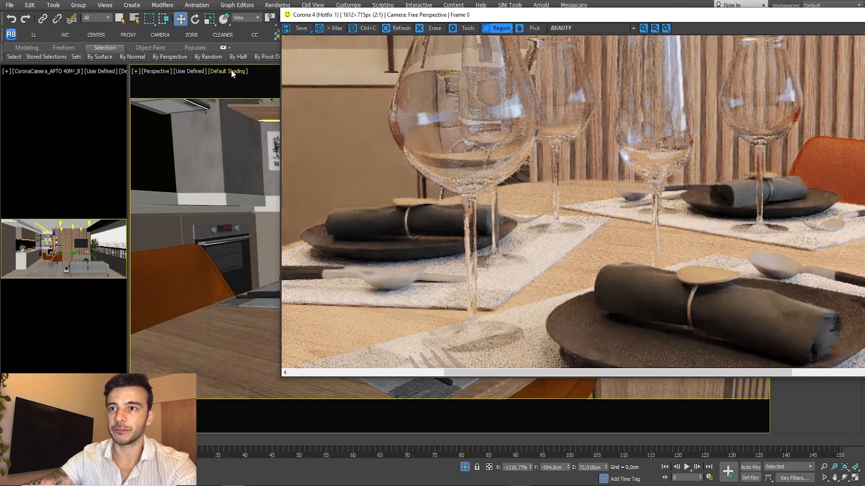
Step: Return the viewport to CoronaCamera_APTO 40M²_B and turn on 2D Pan Zoom Mode
{"action": "left_click", "coordinate": [158, 71]}
{"action": "key", "text": "Escape"}
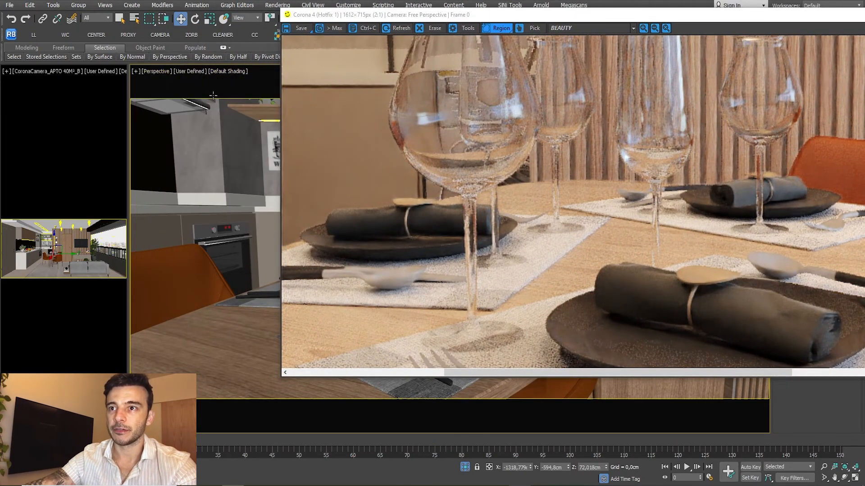
{"action": "key", "text": "c"}
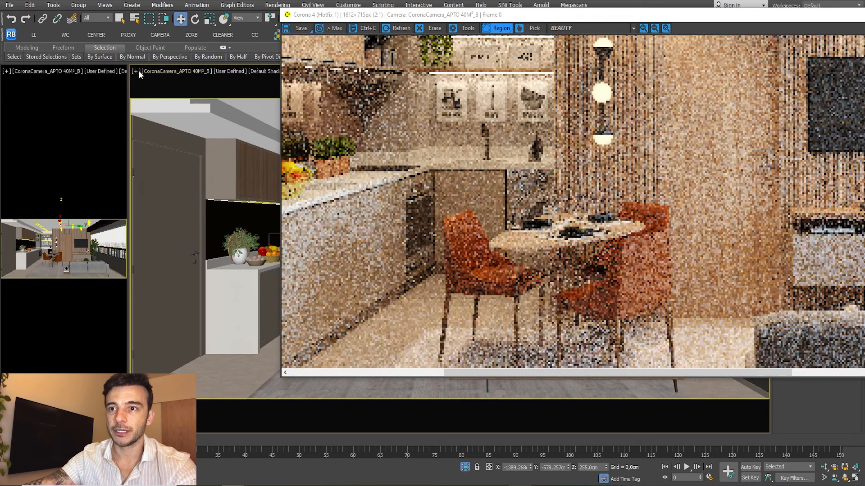
{"action": "left_click", "coordinate": [135, 71]}
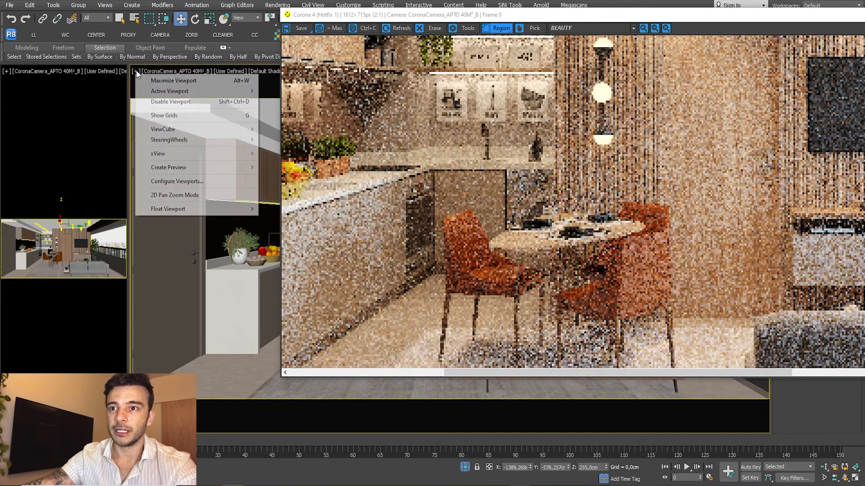
{"action": "left_click", "coordinate": [171, 195]}
{"action": "key", "text": "F10"}
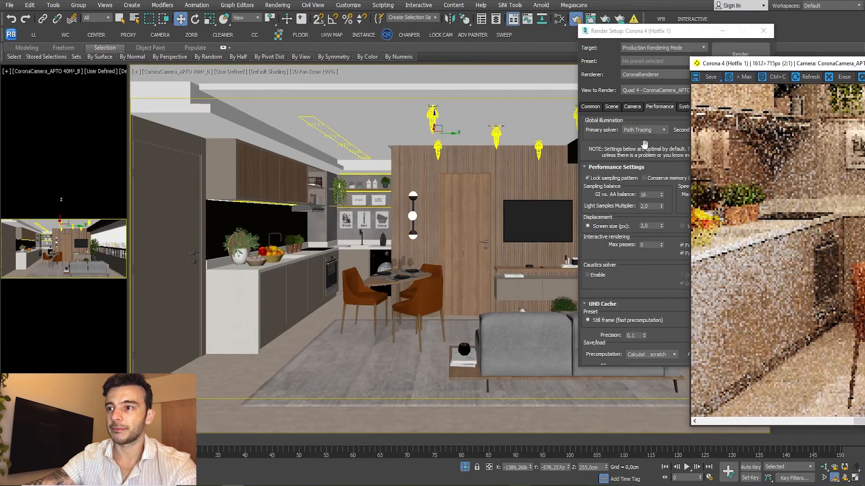
Step: Inspect the glasses and place settings on the dining table in a close-up camera render, with the frame buffer reduced to 1158×514 px
{"action": "scroll", "coordinate": [406, 294], "scroll_direction": "up", "scroll_amount": 3}
{"action": "scroll", "coordinate": [400, 271], "scroll_direction": "up", "scroll_amount": 9}
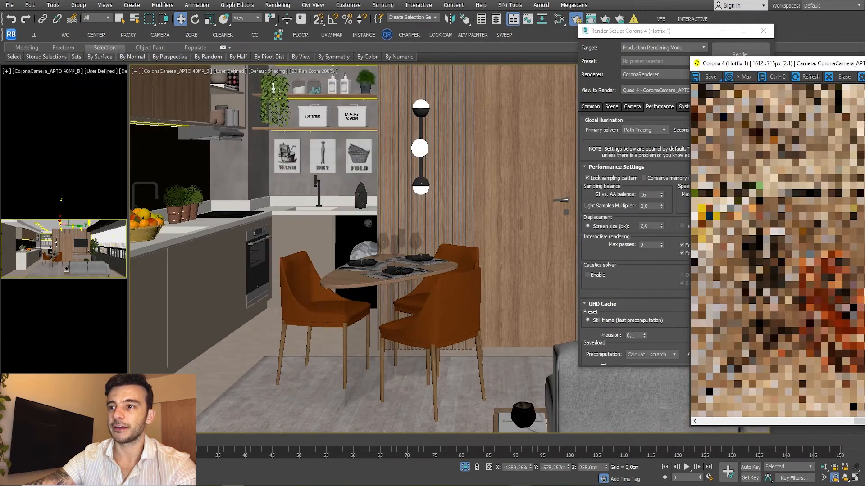
{"action": "scroll", "coordinate": [400, 261], "scroll_direction": "up", "scroll_amount": 6}
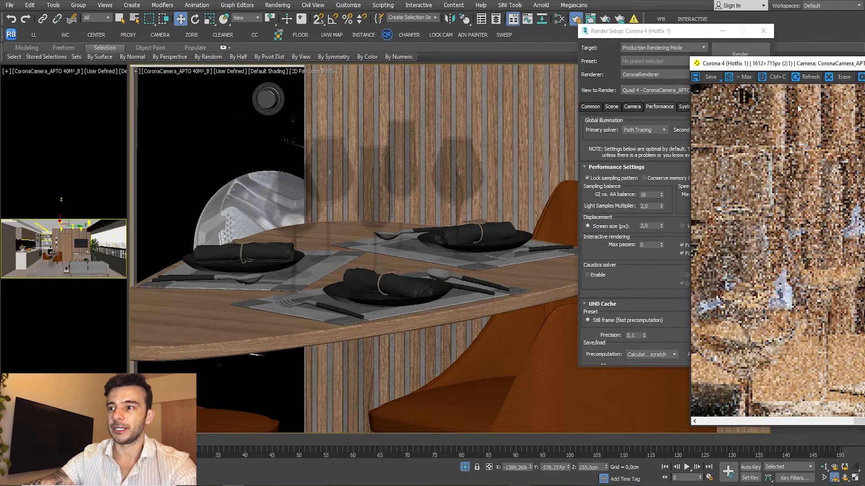
{"action": "left_click_drag", "start_coordinate": [779, 66], "coordinate": [118, 27]}
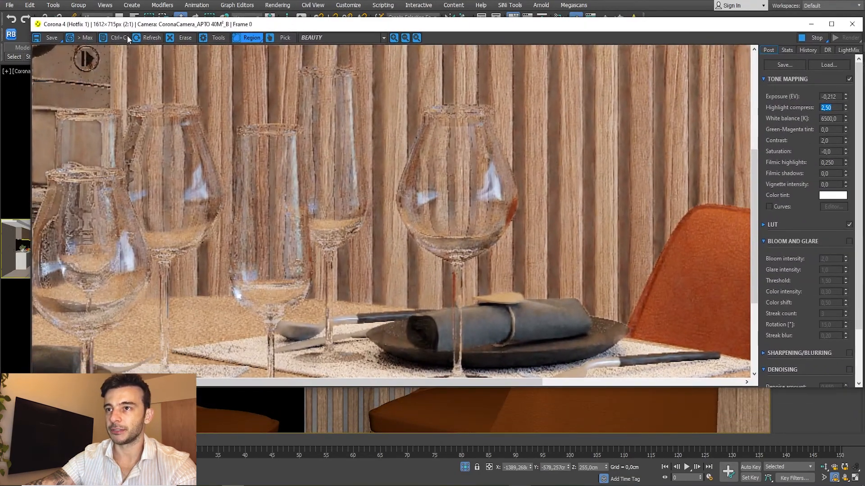
{"action": "scroll", "coordinate": [418, 180], "scroll_direction": "down", "scroll_amount": 1}
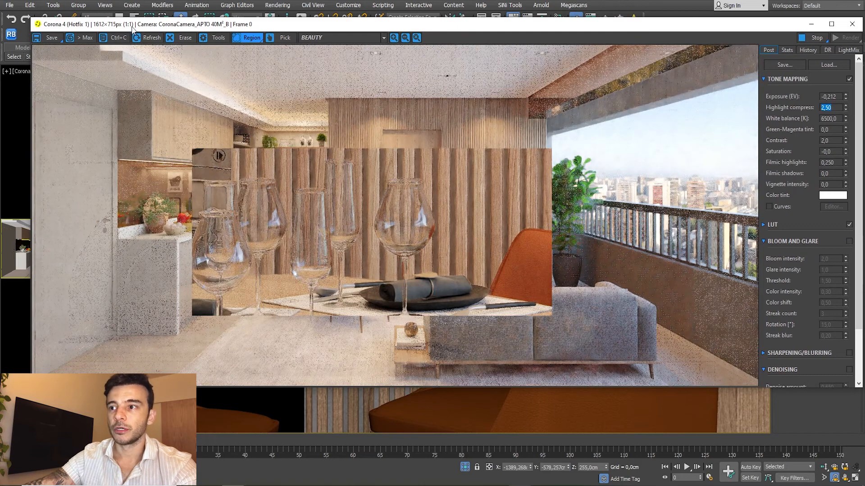
{"action": "left_click_drag", "start_coordinate": [35, 18], "coordinate": [235, 76]}
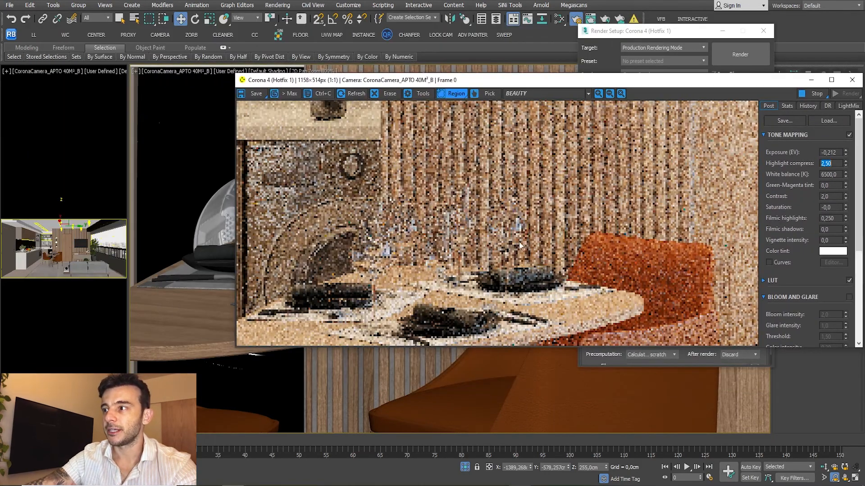
Step: Turn off fast preview denoise during interactive rendering and bring the frame buffer back in front of Render Setup
{"action": "left_click", "coordinate": [671, 32]}
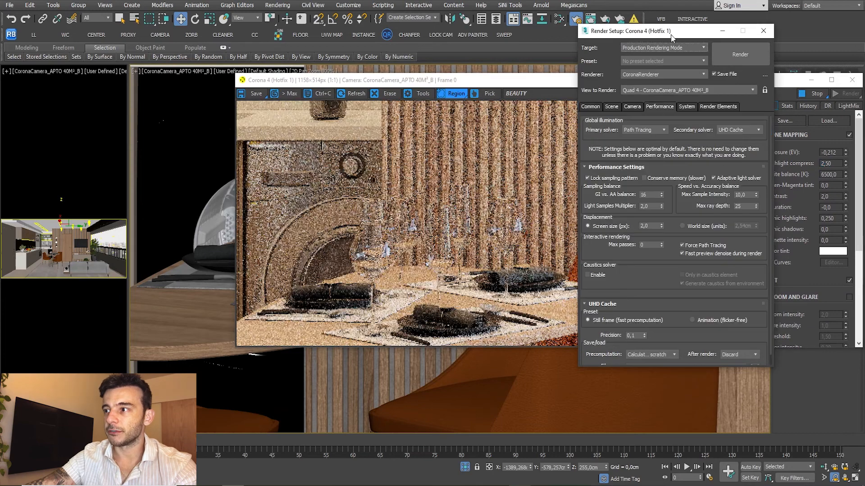
{"action": "left_click", "coordinate": [683, 253]}
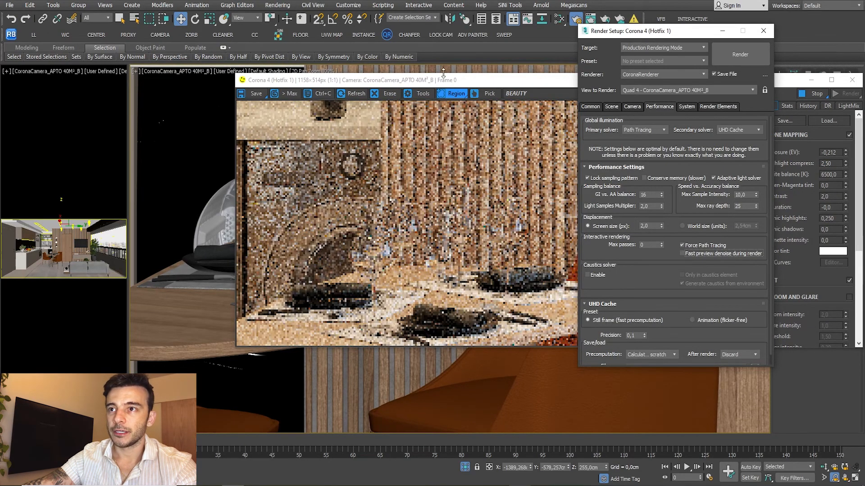
{"action": "left_click_drag", "start_coordinate": [447, 83], "coordinate": [343, 75]}
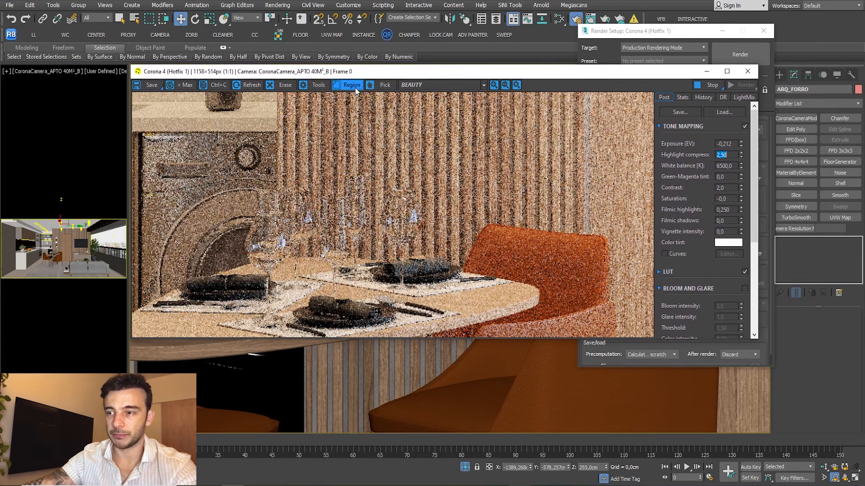
Step: Render only a region around the front place setting, inspect it up close at 2:1, and clear the region
{"action": "mouse_move", "coordinate": [421, 276]}
{"action": "left_mouse_down"}
{"action": "mouse_move", "coordinate": [405, 310]}
{"action": "mouse_move", "coordinate": [272, 340]}
{"action": "left_mouse_up"}
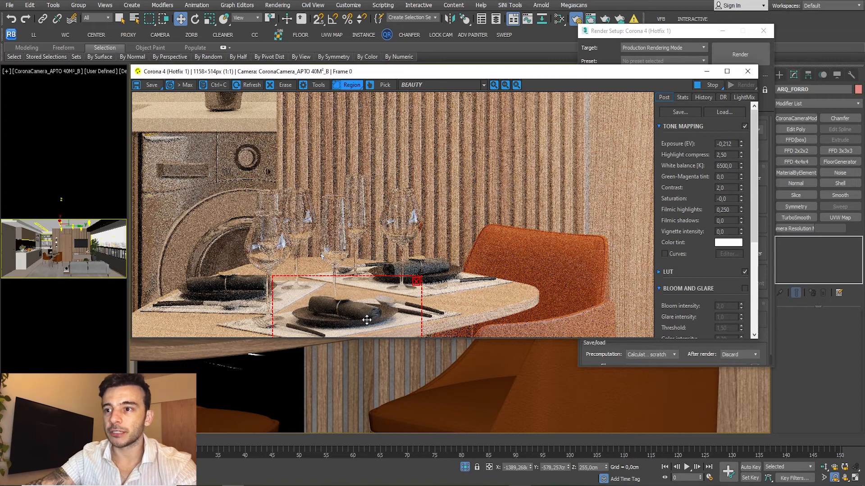
{"action": "scroll", "coordinate": [365, 317], "scroll_direction": "up", "scroll_amount": 1}
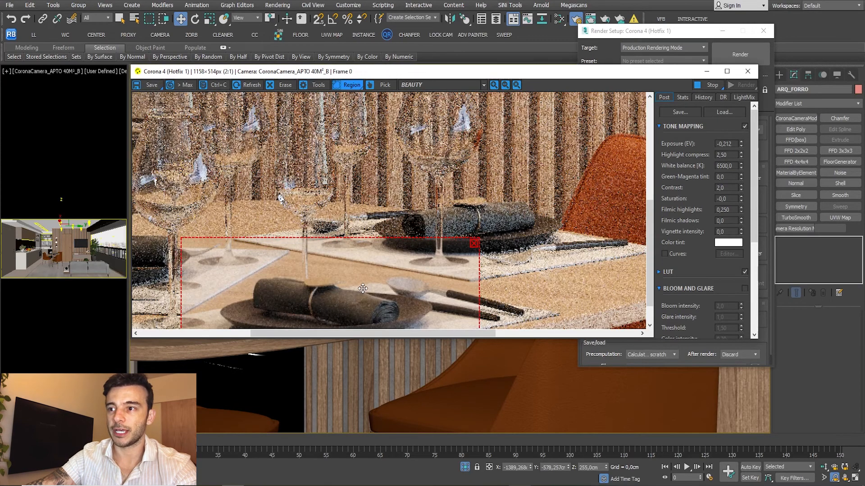
{"action": "scroll", "coordinate": [337, 316], "scroll_direction": "down", "scroll_amount": 1}
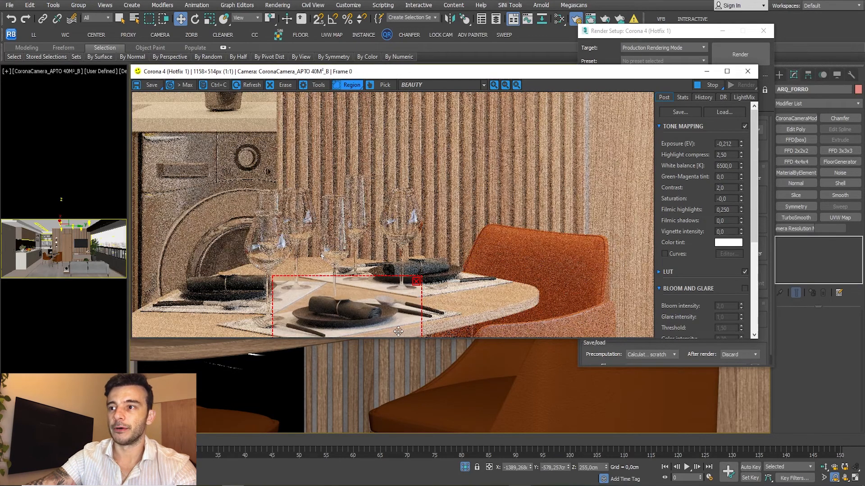
{"action": "left_click", "coordinate": [417, 281]}
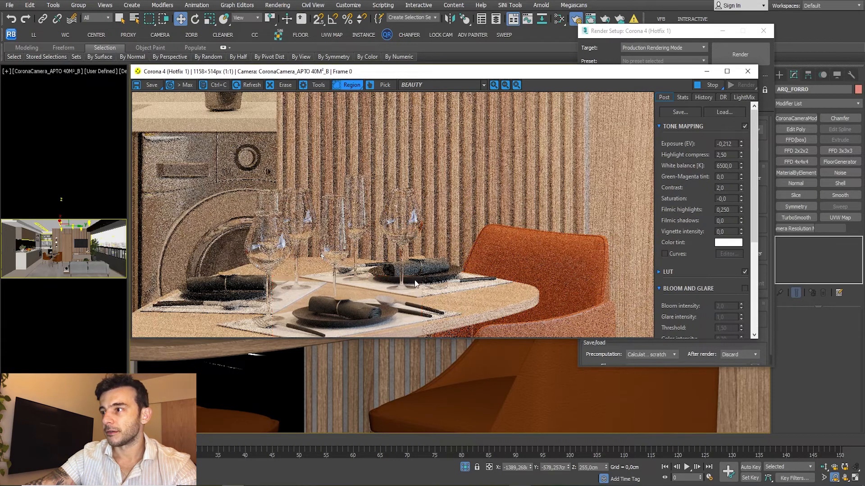
Step: Turn fast preview denoise during render back on in the Performance settings
{"action": "left_click", "coordinate": [674, 30]}
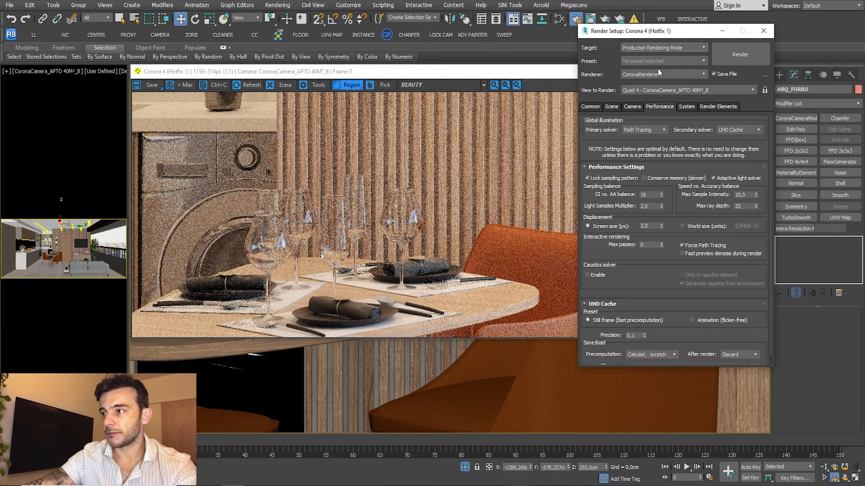
{"action": "left_click", "coordinate": [683, 253]}
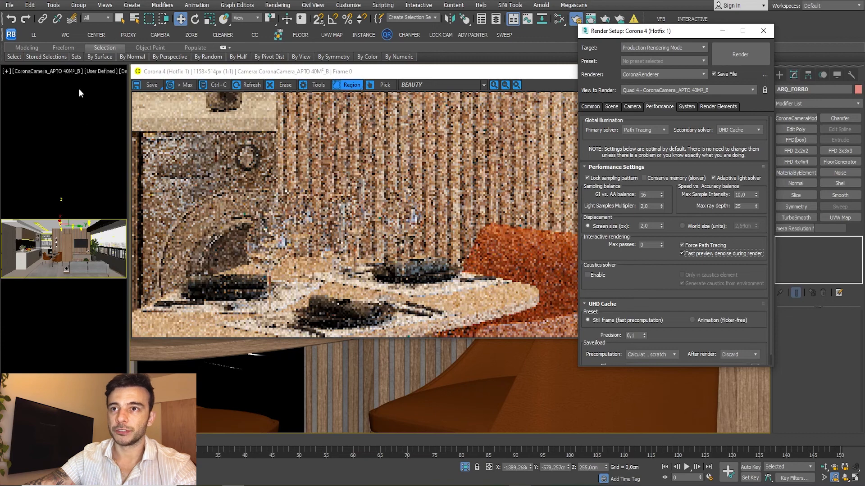
Step: Leave 2D Pan Zoom Mode so the camera viewport and interactive render show the whole apartment
{"action": "left_click_drag", "start_coordinate": [159, 72], "coordinate": [288, 92]}
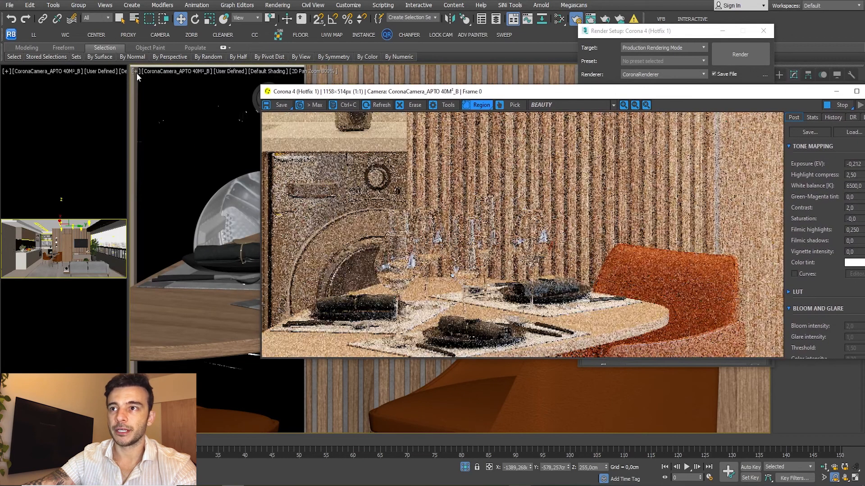
{"action": "left_click", "coordinate": [304, 73]}
{"action": "left_click", "coordinate": [325, 82]}
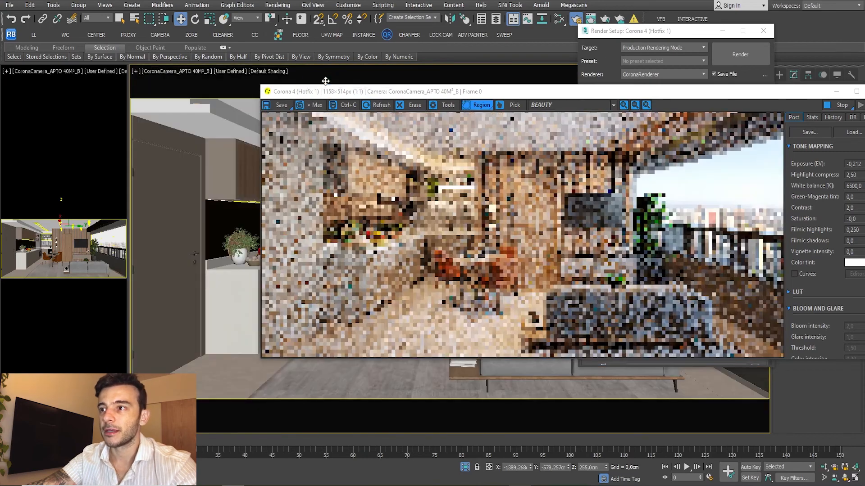
{"action": "left_click_drag", "start_coordinate": [338, 94], "coordinate": [232, 66]}
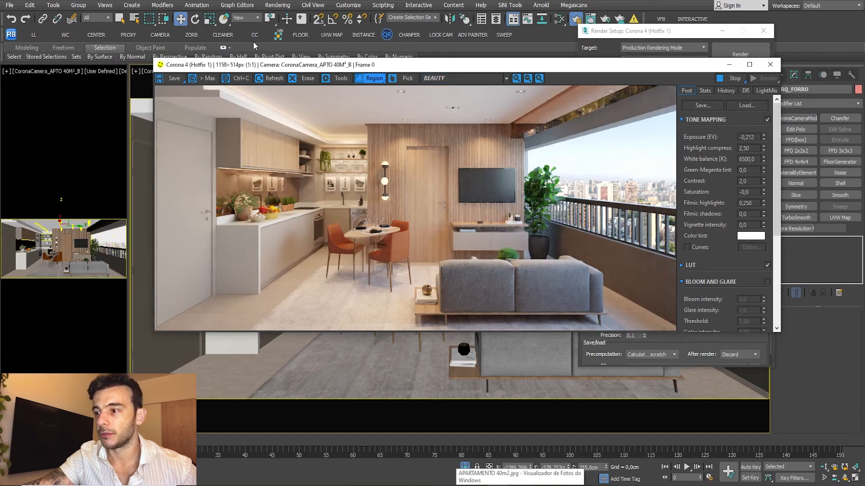
Step: Switch to APARTAMENTO 40m2.jpg in Windows Photo Viewer and arrange its window below the frame buffer for comparison
{"action": "left_click_drag", "start_coordinate": [365, 67], "coordinate": [298, 2]}
{"action": "scroll", "coordinate": [304, 180], "scroll_direction": "up", "scroll_amount": 3}
{"action": "double_click", "coordinate": [298, 6]}
{"action": "key", "text": "shift+q"}
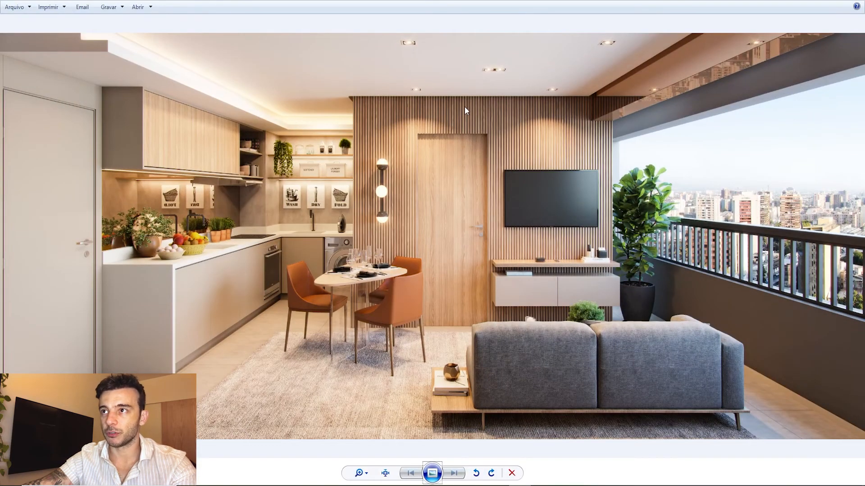
{"action": "double_click", "coordinate": [414, 0]}
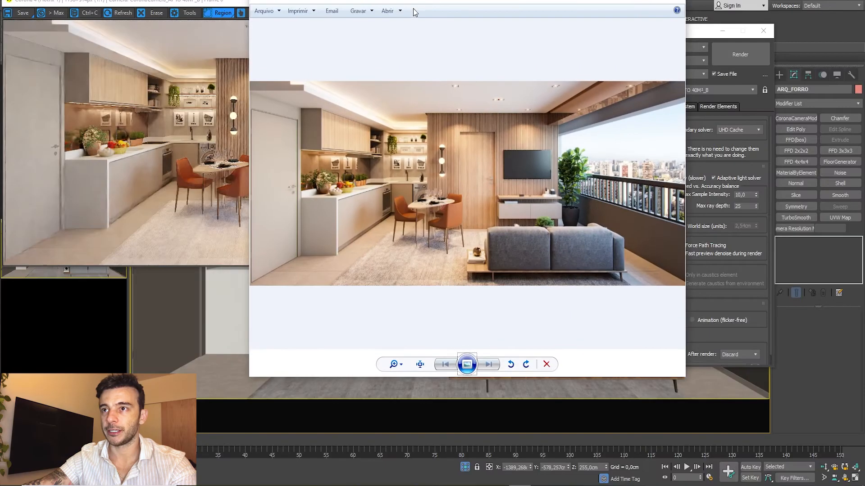
{"action": "left_click_drag", "start_coordinate": [354, 0], "coordinate": [238, 257]}
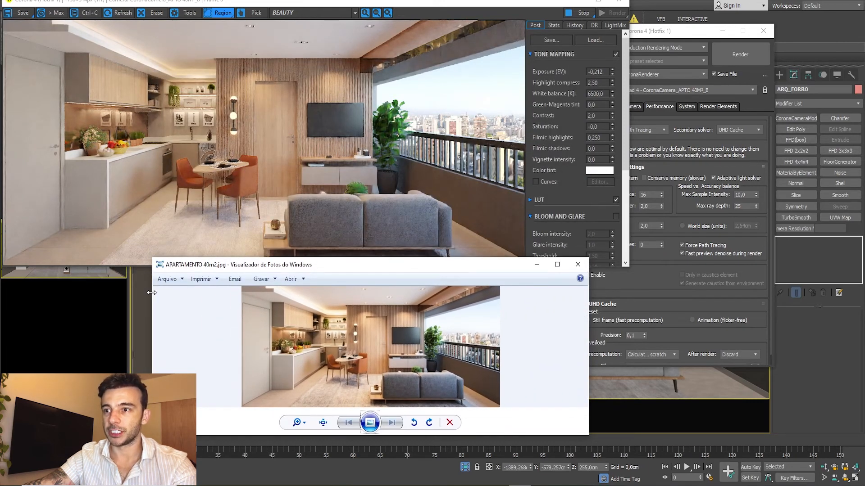
{"action": "left_click_drag", "start_coordinate": [152, 292], "coordinate": [49, 287]}
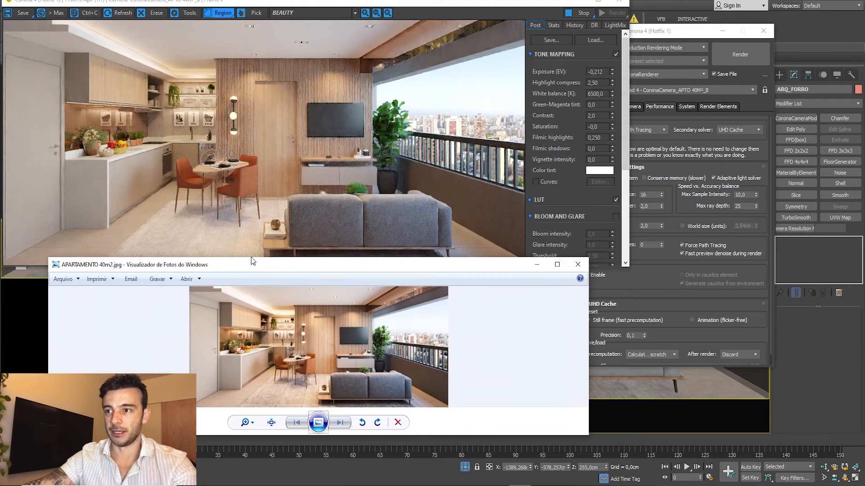
{"action": "left_click_drag", "start_coordinate": [259, 257], "coordinate": [261, 224]}
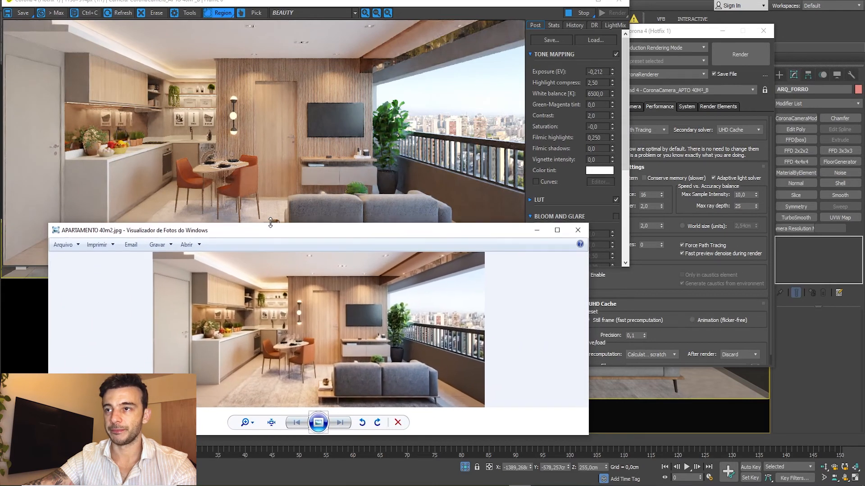
Step: Compare the interactive render with the finished apartment image, and put the image viewer away
{"action": "left_click_drag", "start_coordinate": [292, 6], "coordinate": [313, 7]}
{"action": "left_click", "coordinate": [495, 485]}
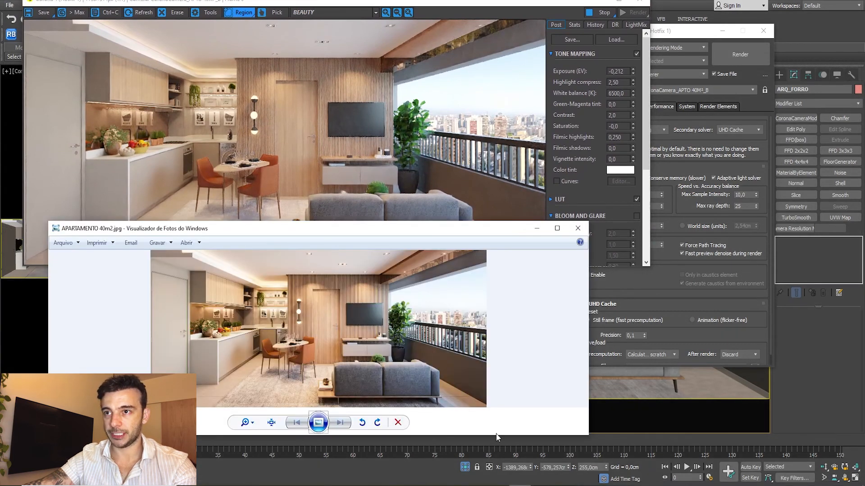
{"action": "left_click_drag", "start_coordinate": [335, 236], "coordinate": [335, 203]}
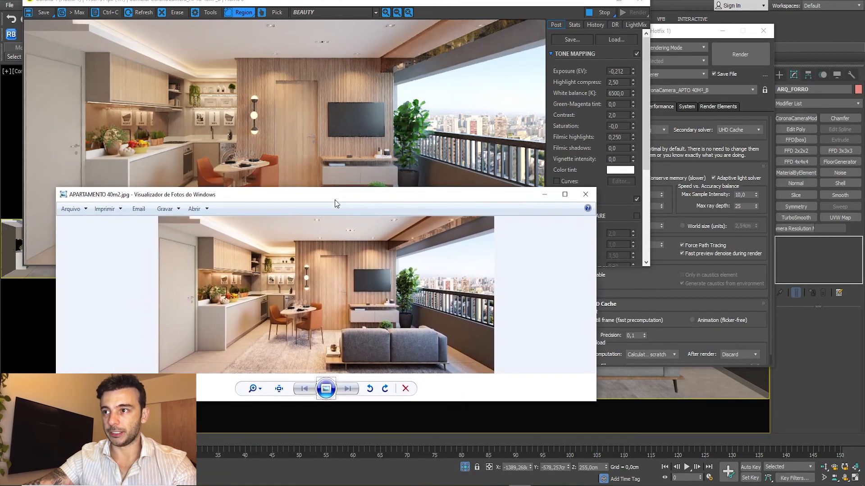
{"action": "mouse_move", "coordinate": [434, 197]}
{"action": "left_mouse_down"}
{"action": "mouse_move", "coordinate": [445, 205]}
{"action": "mouse_move", "coordinate": [484, 198]}
{"action": "mouse_move", "coordinate": [359, 205]}
{"action": "mouse_move", "coordinate": [447, 195]}
{"action": "left_mouse_up"}
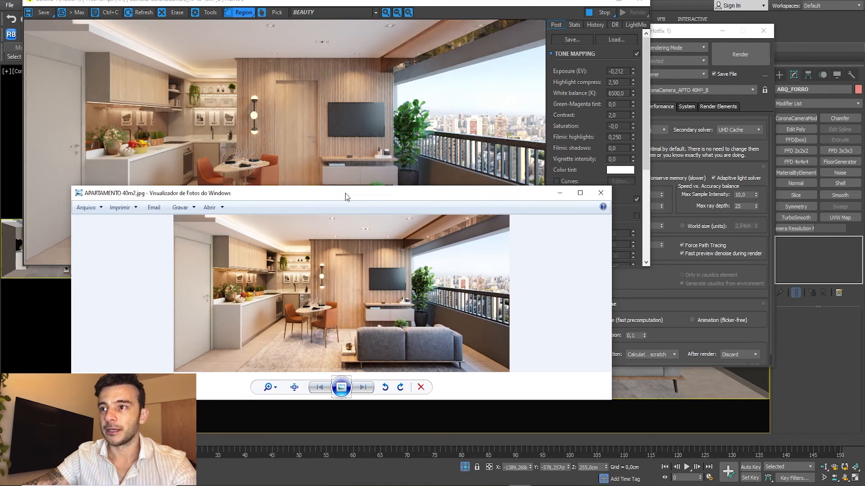
{"action": "mouse_move", "coordinate": [376, 198]}
{"action": "left_mouse_down"}
{"action": "mouse_move", "coordinate": [349, 195]}
{"action": "mouse_move", "coordinate": [373, 193]}
{"action": "left_mouse_up"}
{"action": "left_click_drag", "start_coordinate": [255, 191], "coordinate": [296, 198]}
{"action": "left_click", "coordinate": [591, 195]}
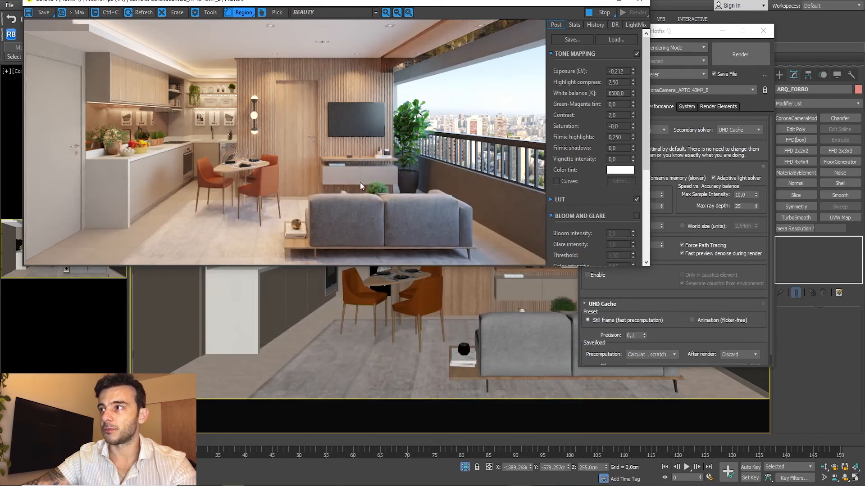
Step: Close Render Setup and enable Bloom and Glare in the frame buffer's post-processing settings
{"action": "left_click", "coordinate": [656, 36]}
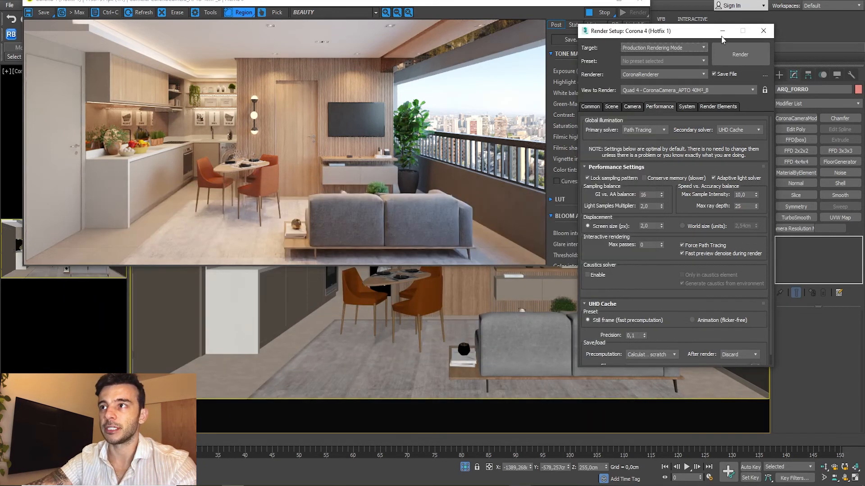
{"action": "left_click", "coordinate": [765, 30]}
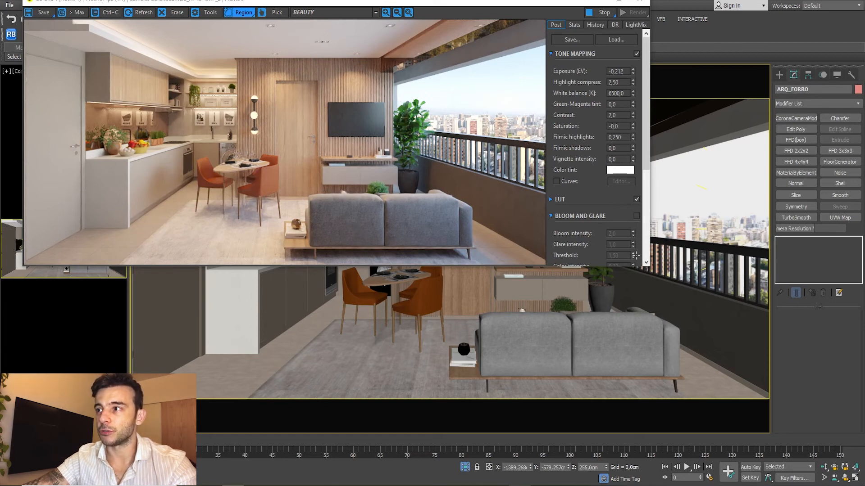
{"action": "scroll", "coordinate": [641, 221], "scroll_direction": "down", "scroll_amount": 3}
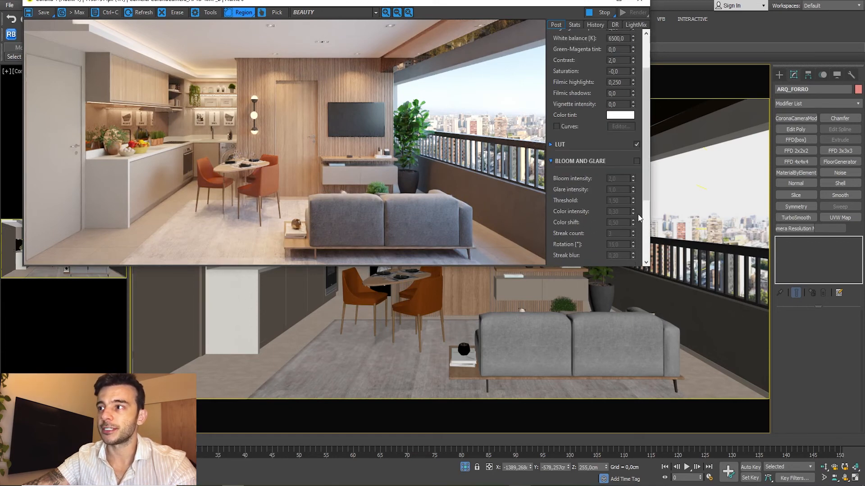
{"action": "left_click", "coordinate": [636, 161]}
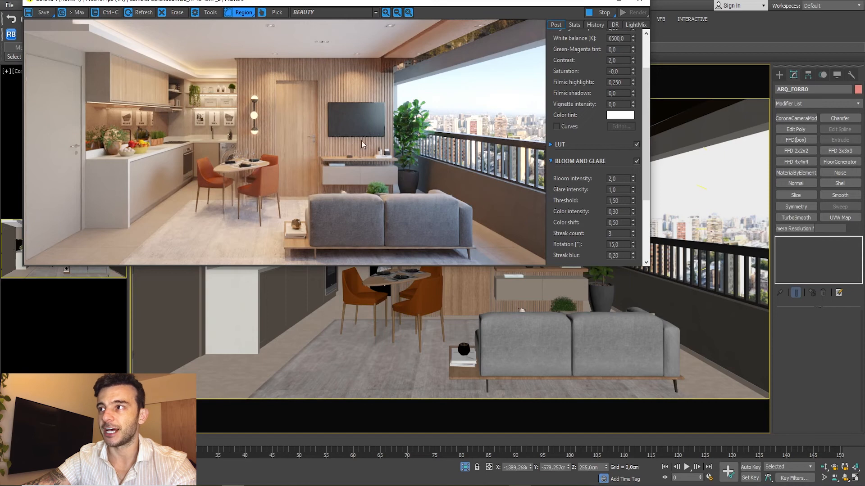
{"action": "scroll", "coordinate": [645, 49], "scroll_direction": "up", "scroll_amount": 3}
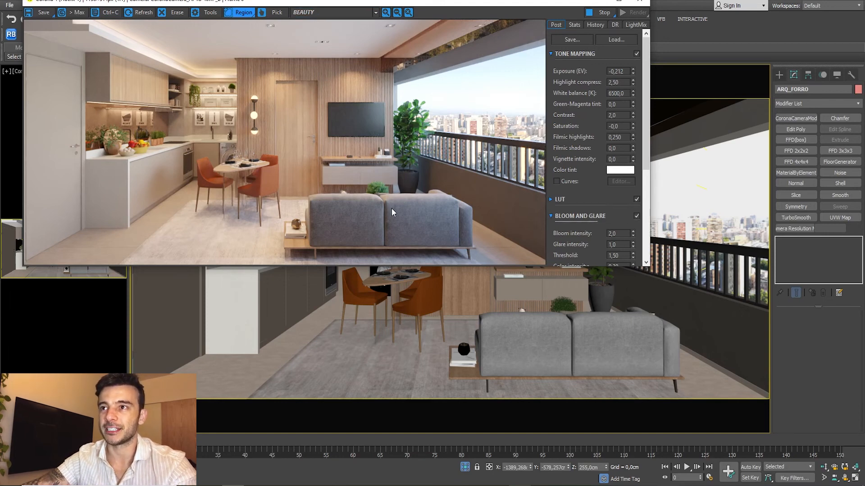
{"action": "left_click_drag", "start_coordinate": [308, 4], "coordinate": [314, 78]}
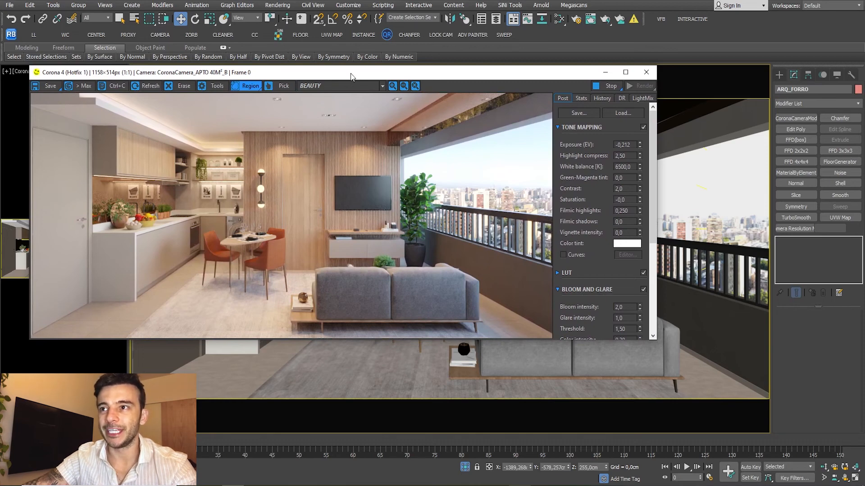
{"action": "left_click_drag", "start_coordinate": [351, 74], "coordinate": [350, 85]}
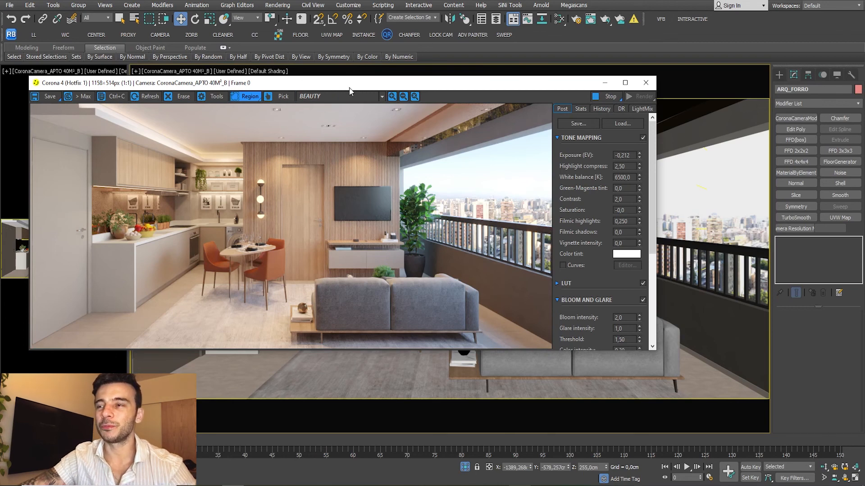
{"action": "left_click_drag", "start_coordinate": [347, 88], "coordinate": [364, 88]}
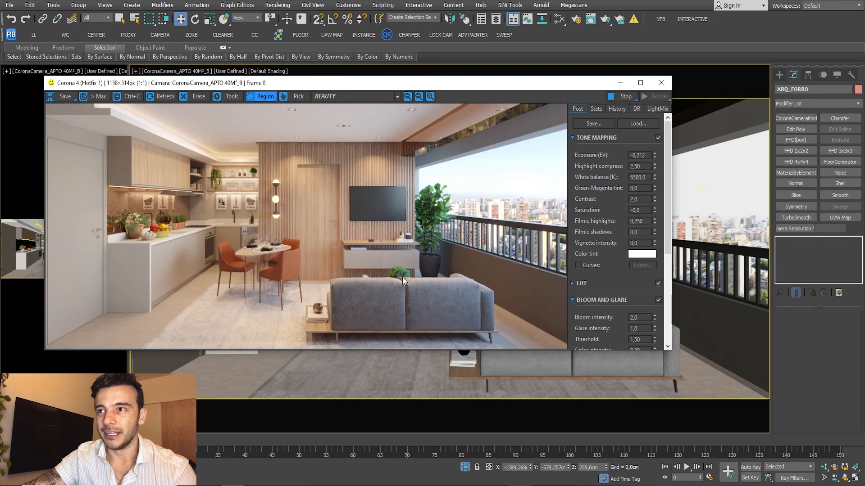
{"action": "left_click_drag", "start_coordinate": [301, 86], "coordinate": [307, 69]}
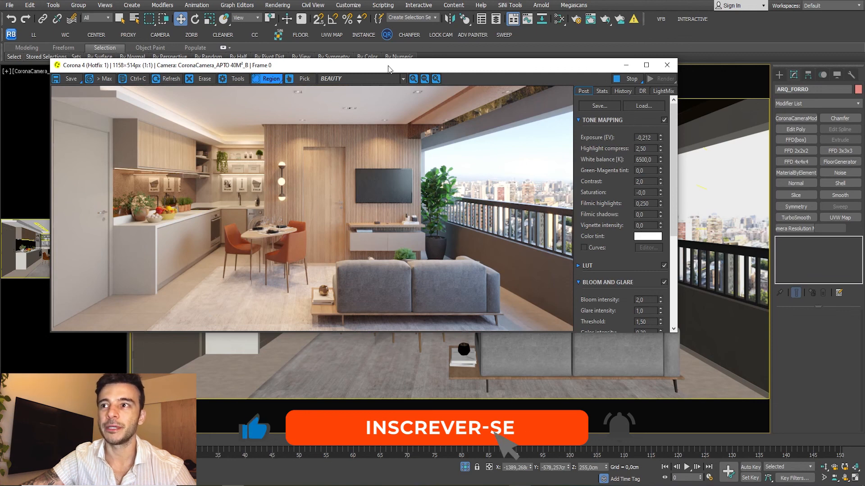
{"action": "left_click_drag", "start_coordinate": [388, 67], "coordinate": [405, 84]}
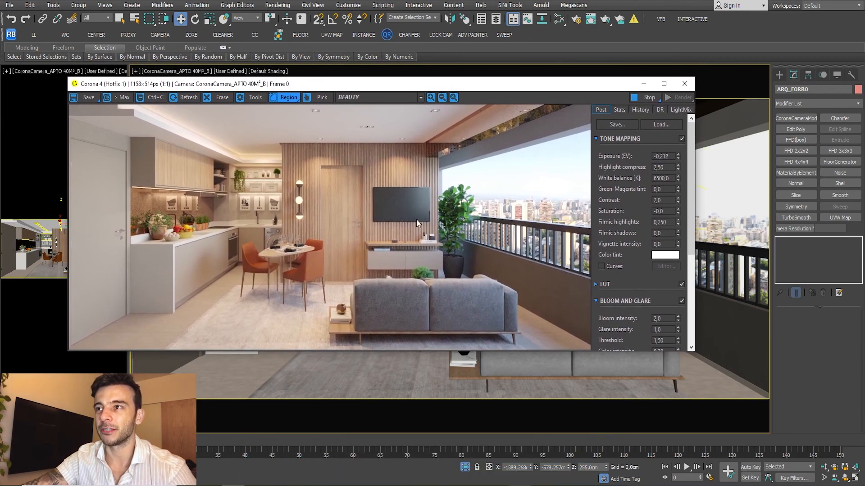
{"action": "left_click_drag", "start_coordinate": [407, 89], "coordinate": [346, 81]}
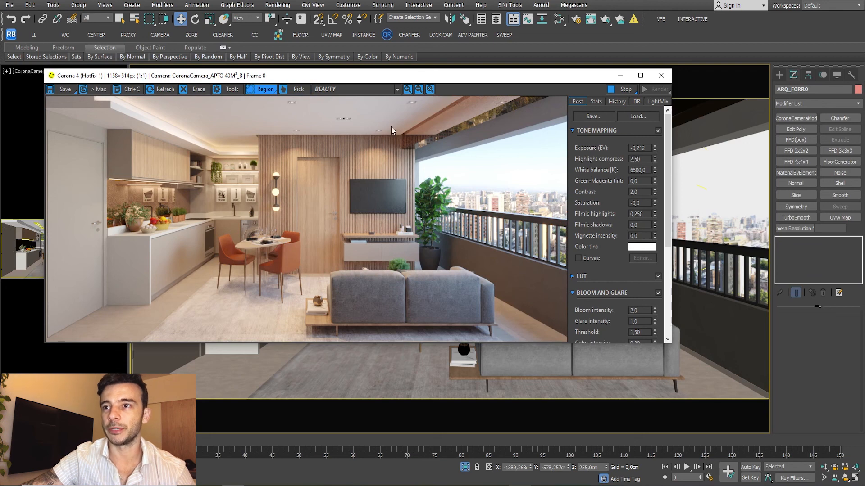
{"action": "left_click_drag", "start_coordinate": [349, 80], "coordinate": [379, 95]}
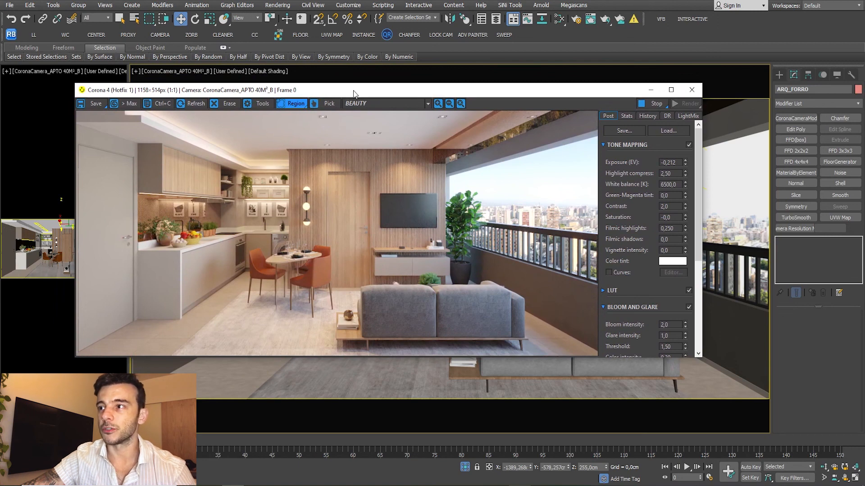
{"action": "left_click_drag", "start_coordinate": [354, 94], "coordinate": [456, 100]}
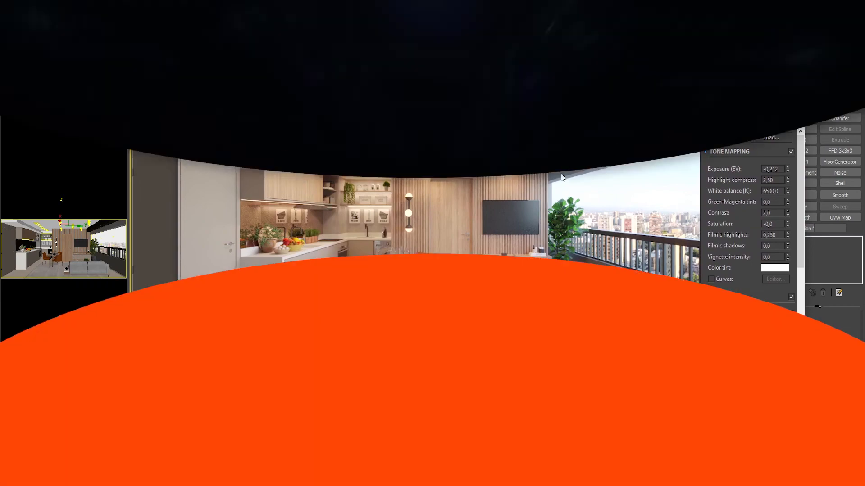